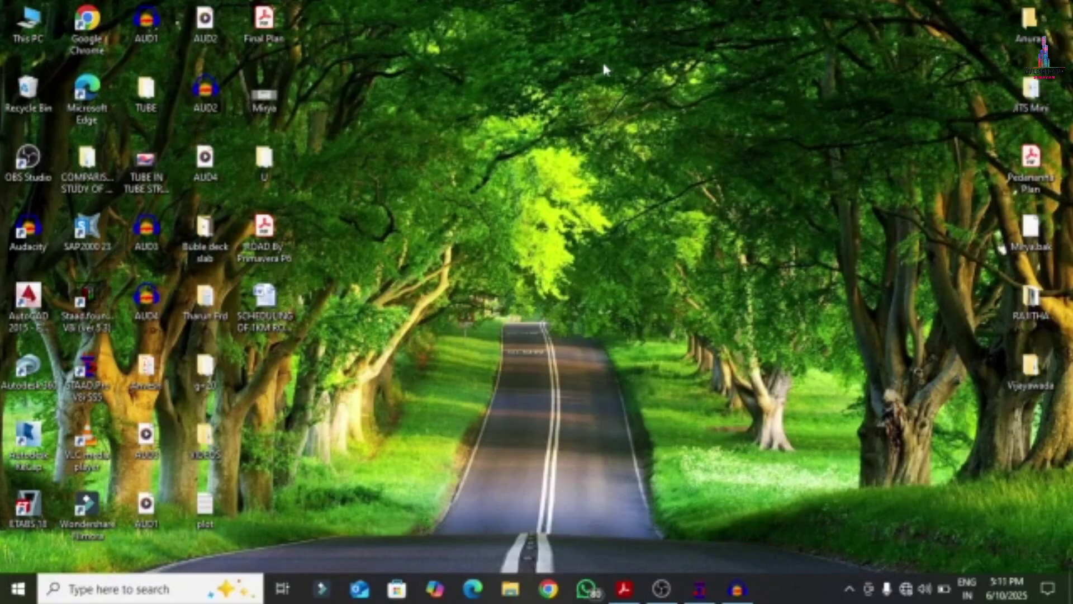
# Step: Switch to STAAD.Pro and examine the building frame's 3D rendering from different angles, then return to the wireframe model without auto-saving
pyautogui.click(699, 588)
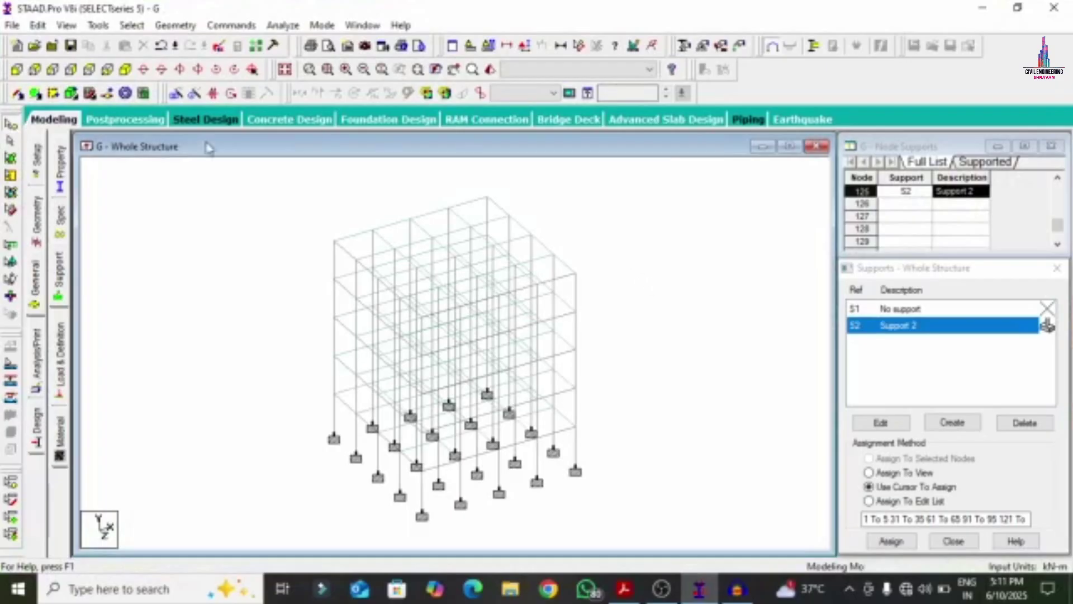
pyautogui.click(42, 137)
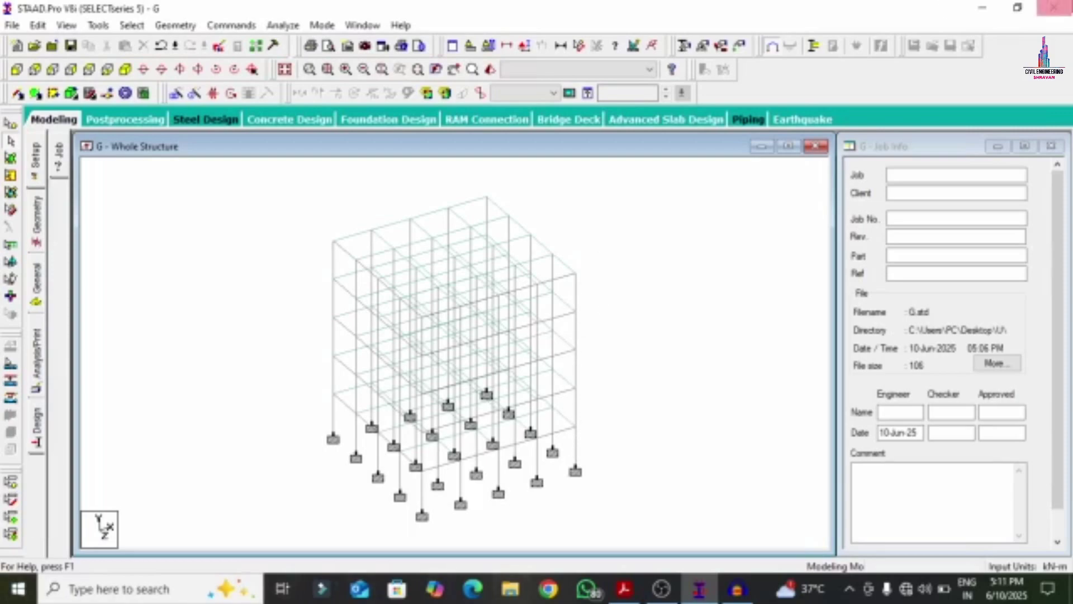
pyautogui.rightClick(643, 278)
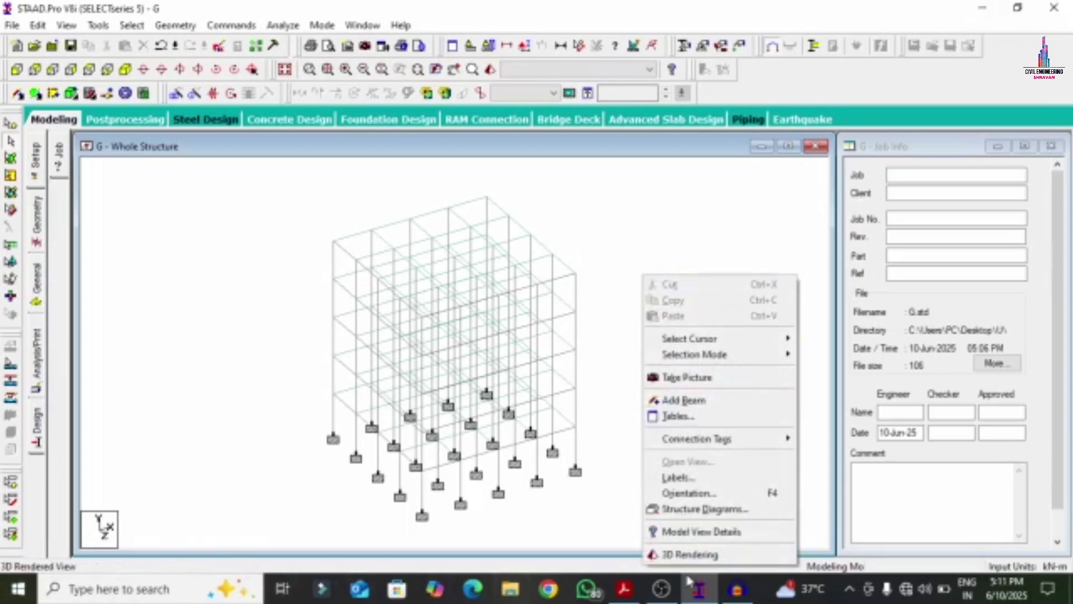
pyautogui.click(685, 554)
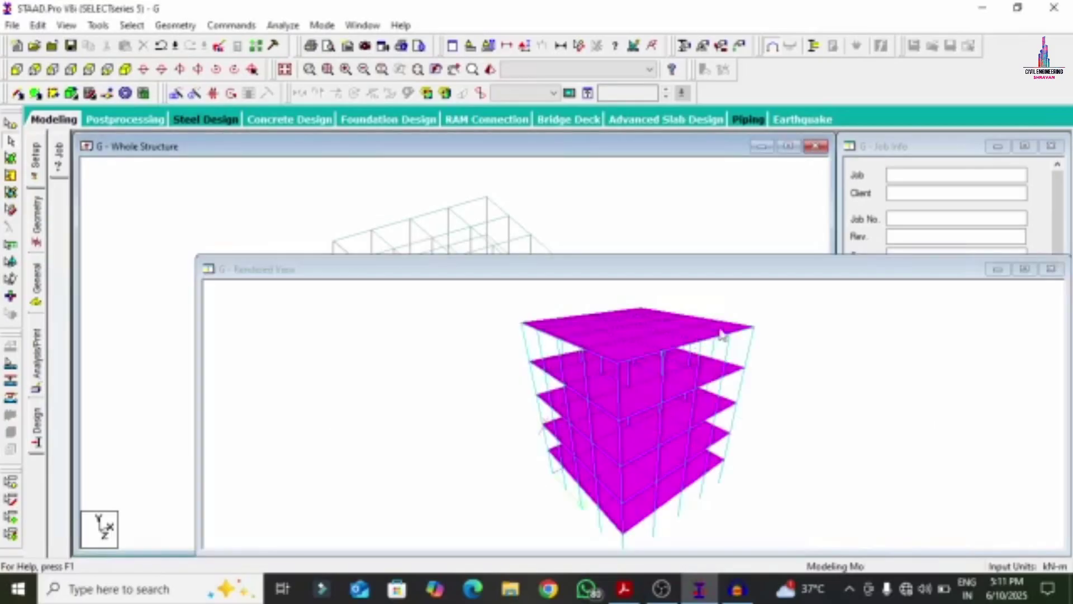
pyautogui.click(1025, 270)
pyautogui.moveTo(646, 336); pyautogui.dragTo(525, 195)
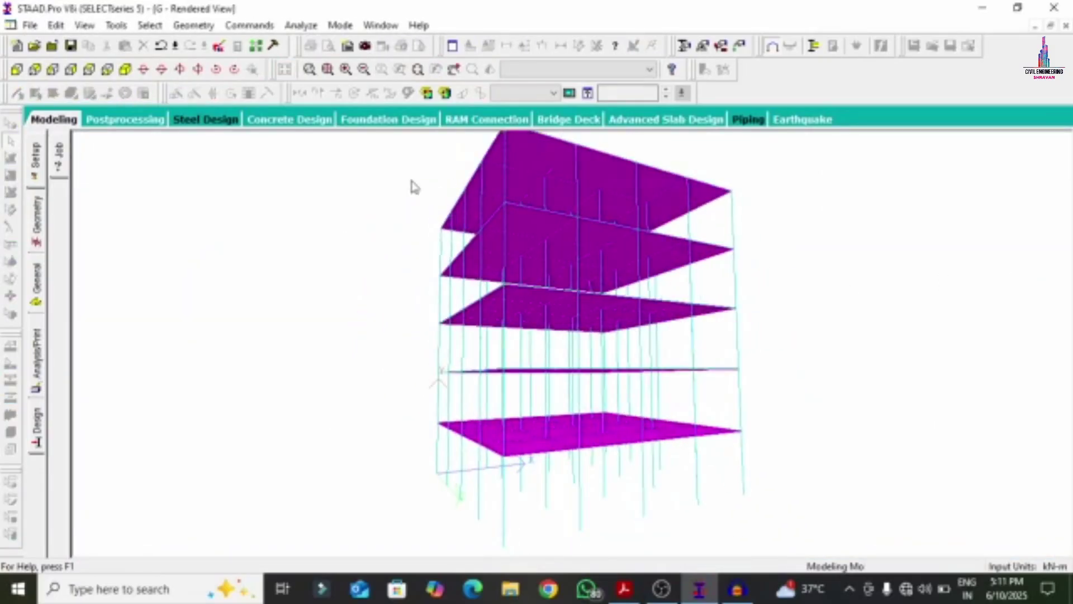
pyautogui.click(37, 119)
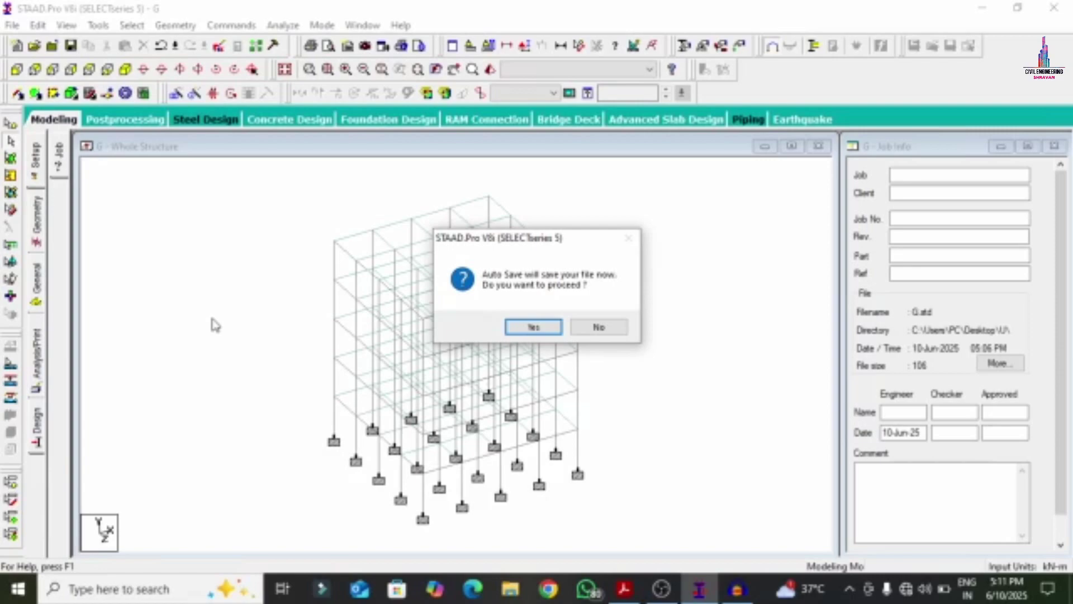
pyautogui.click(599, 327)
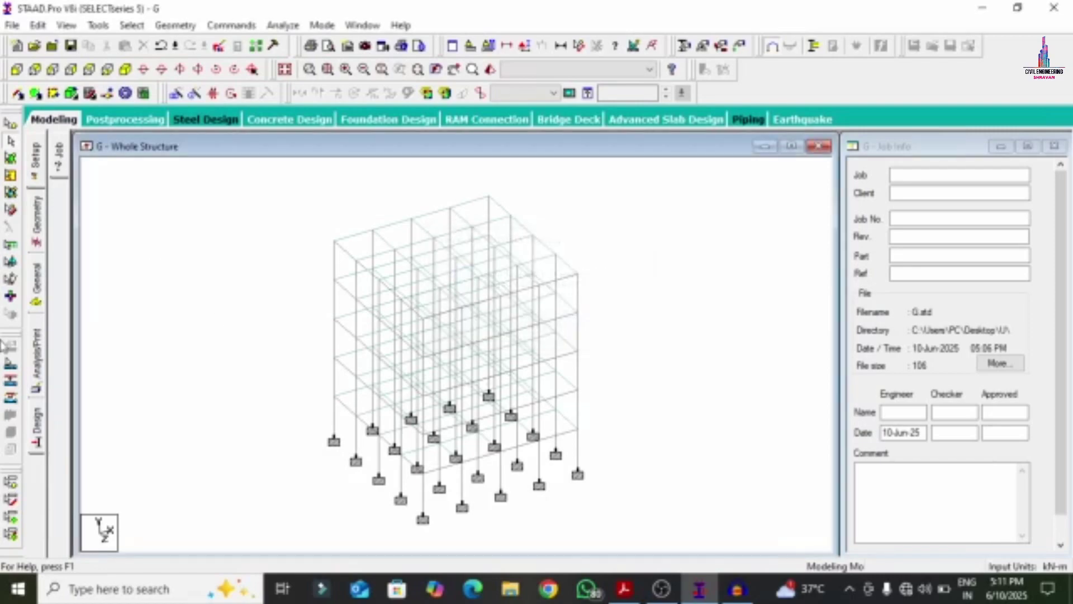
# Step: Define a rectangular concrete section with YD 0.69 m and ZD 0.3 m
pyautogui.click(39, 288)
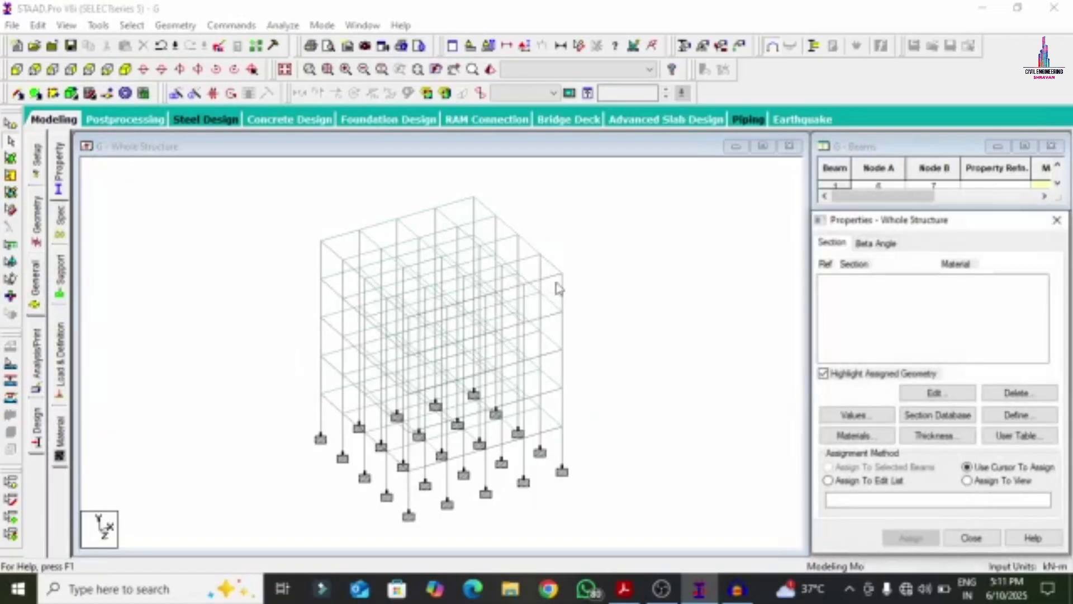
pyautogui.click(1009, 415)
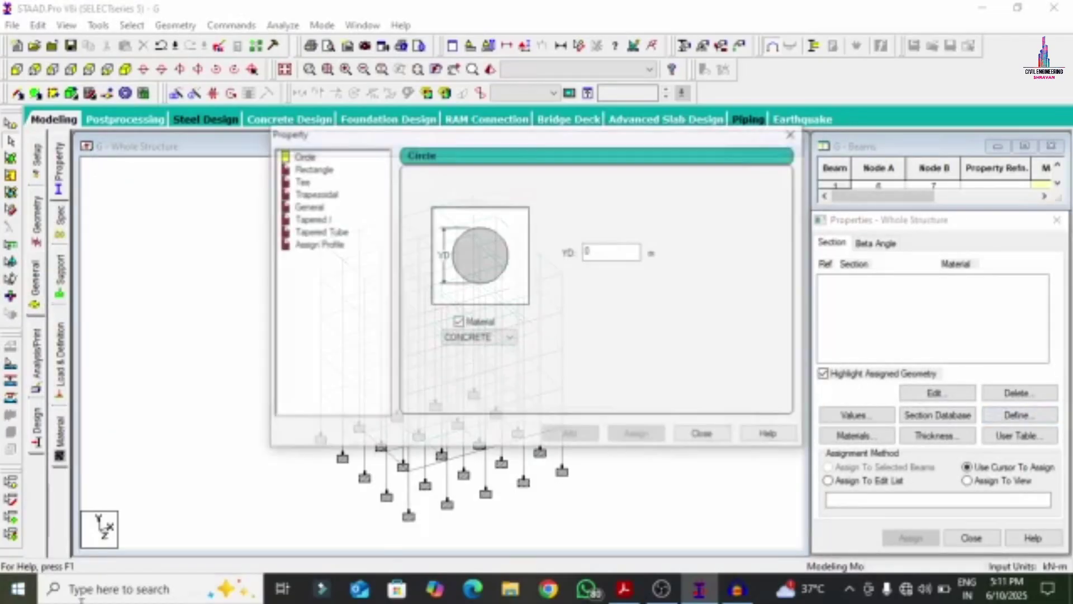
pyautogui.click(312, 169)
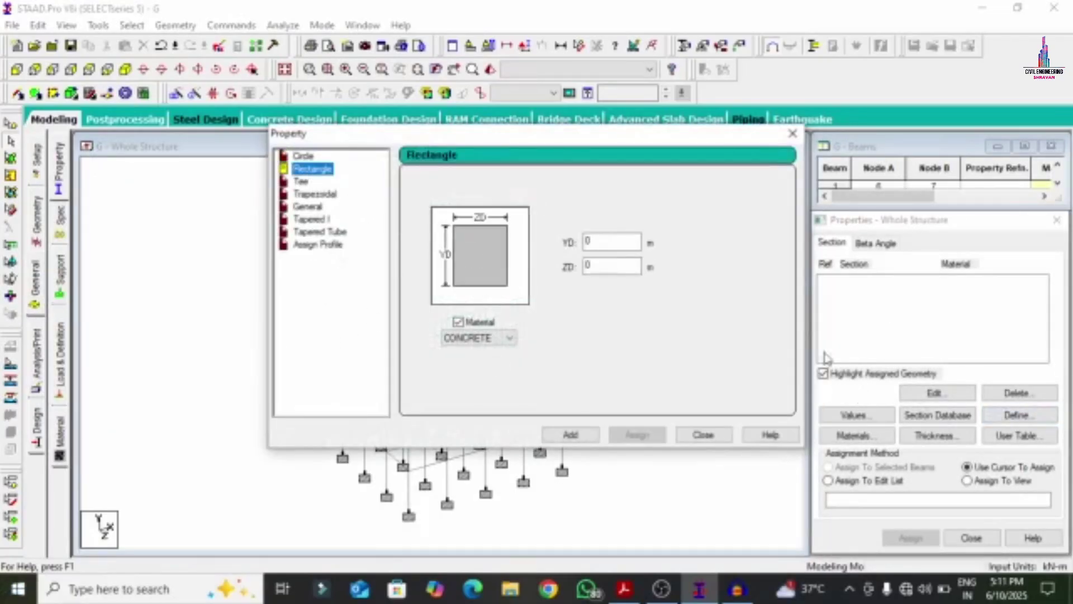
pyautogui.click(607, 240)
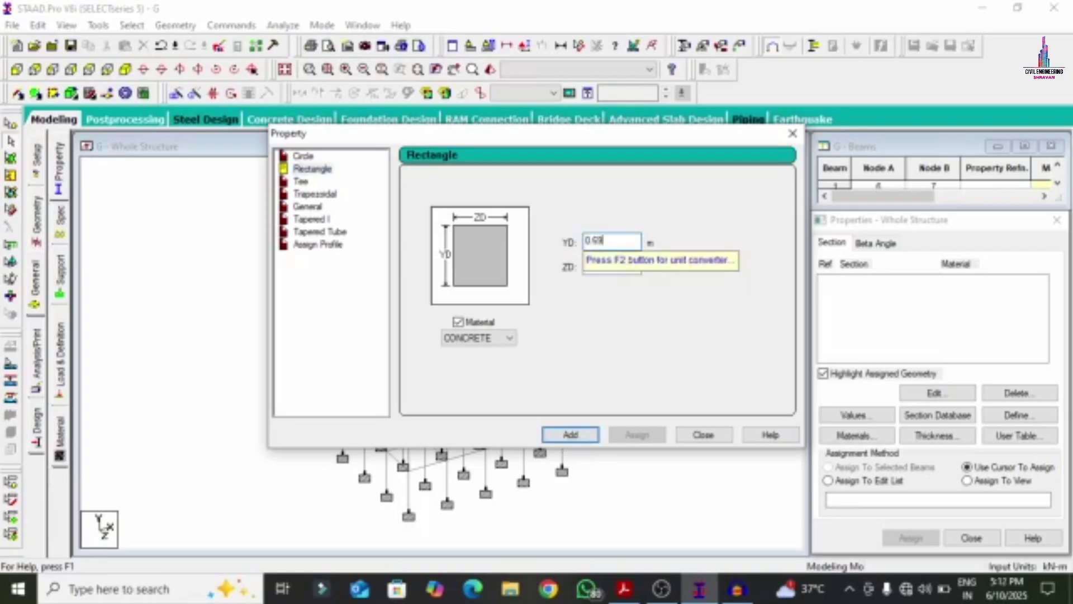
pyautogui.press('Tab')
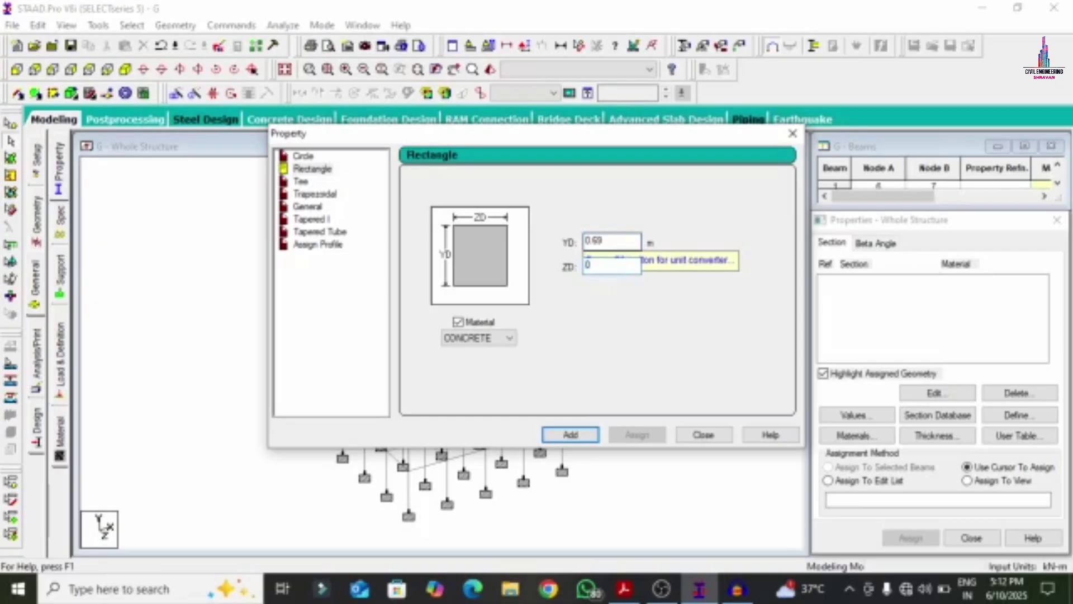
pyautogui.press('Return')
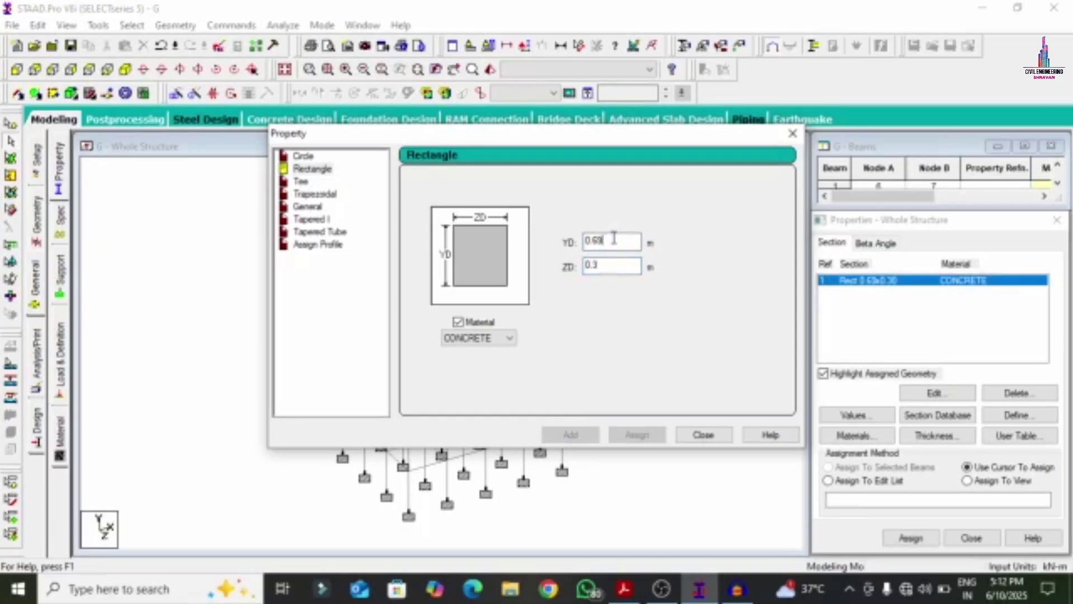
# Step: Add a second rectangular concrete section with YD 0.46 m and ZD 0.3 m
pyautogui.press('BackSpace')
pyautogui.press('BackSpace')
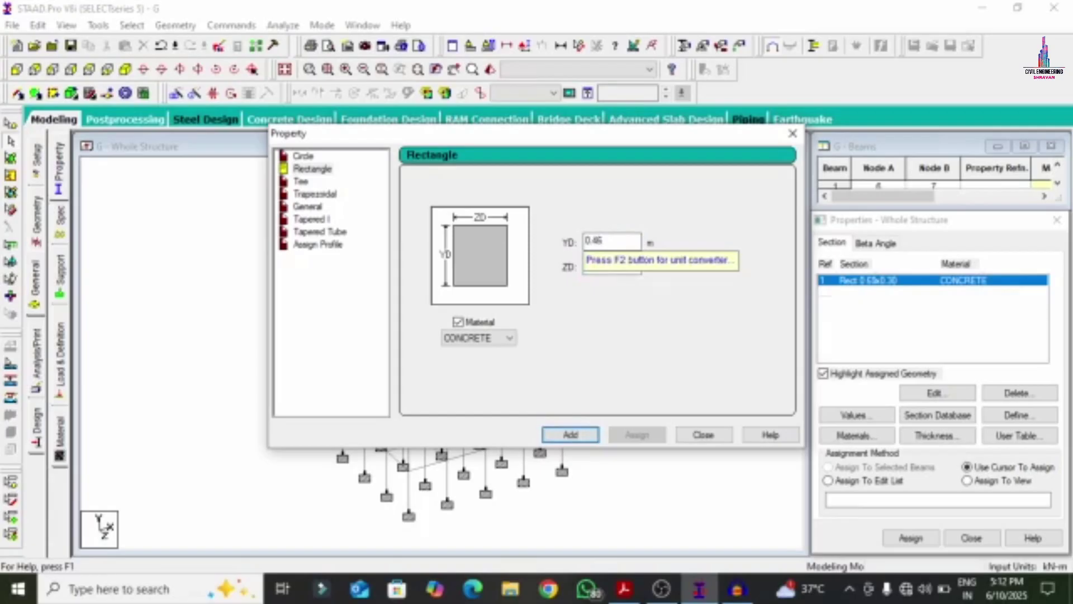
pyautogui.write('46')
pyautogui.press('Return')
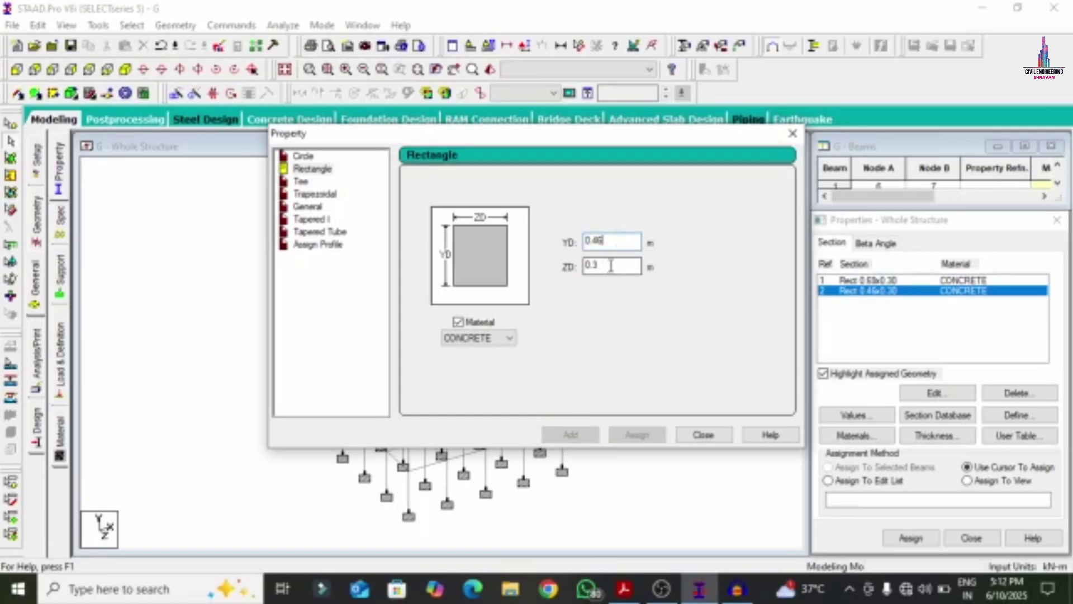
# Step: Add a third rectangular concrete section with YD 0.3 m and ZD 0.69 m, and finish defining sections
pyautogui.click(611, 266)
pyautogui.click(608, 267)
pyautogui.press('BackSpace')
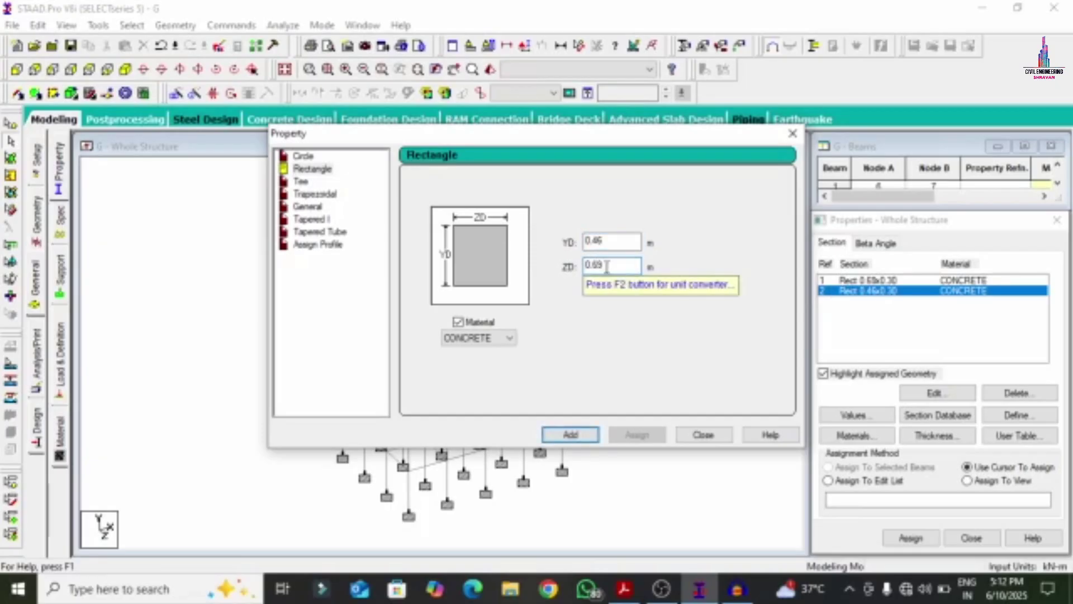
pyautogui.click(625, 239)
pyautogui.press('BackSpace')
pyautogui.press('BackSpace')
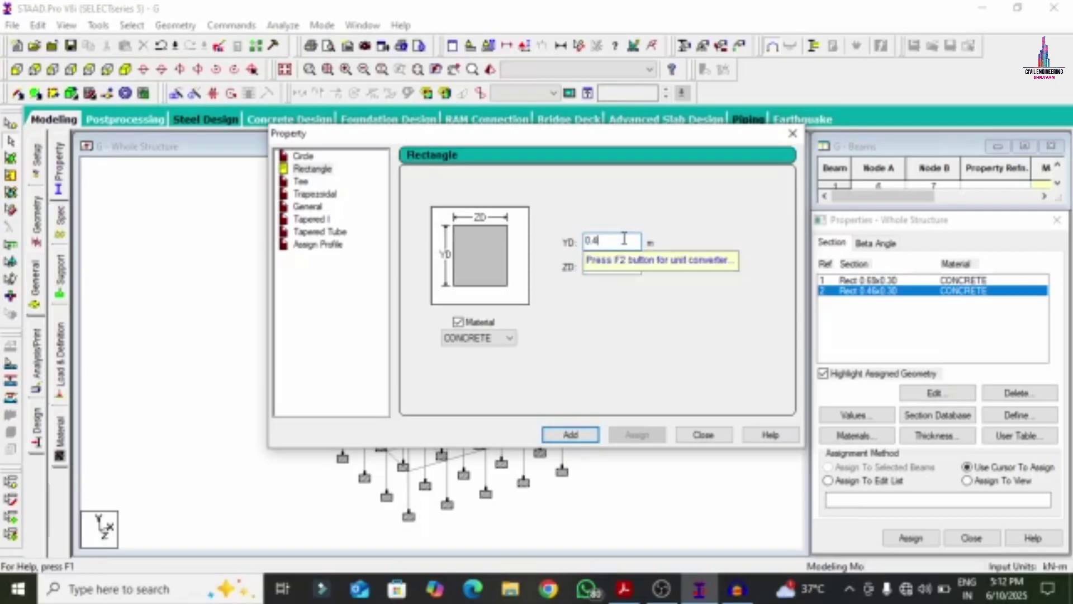
pyautogui.press('BackSpace')
pyautogui.press('Return')
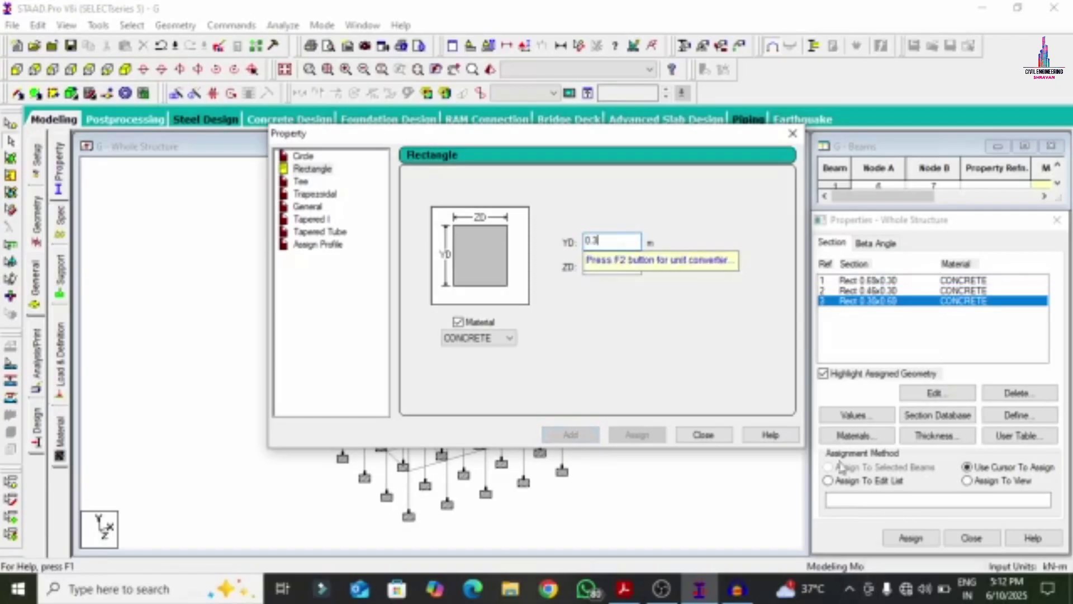
pyautogui.click(703, 435)
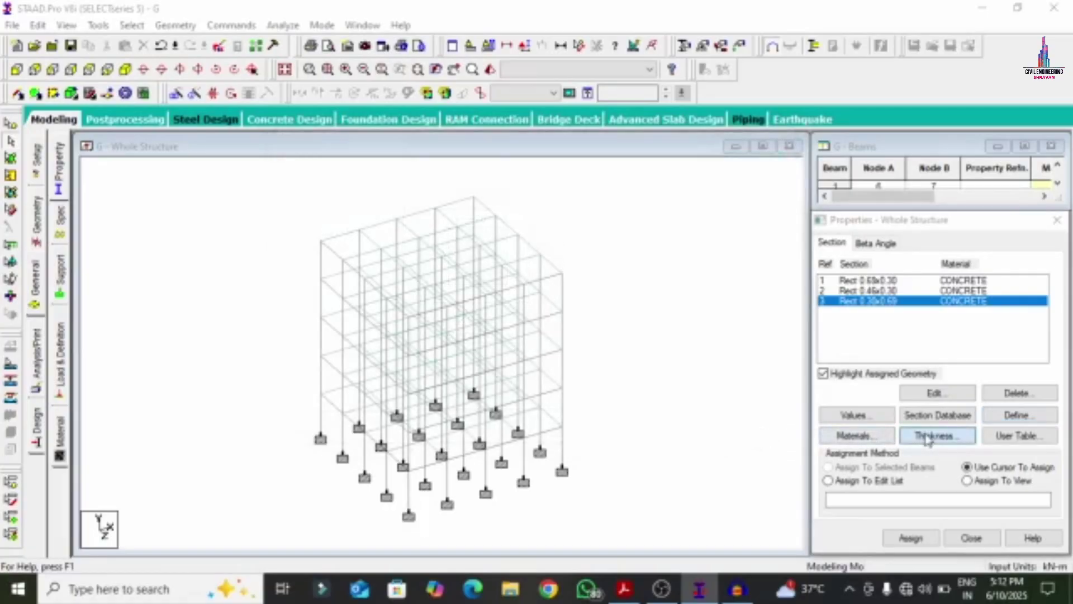
# Step: Define a concrete plate element thickness of 0.15 m at all four nodes
pyautogui.click(934, 435)
pyautogui.click(675, 229)
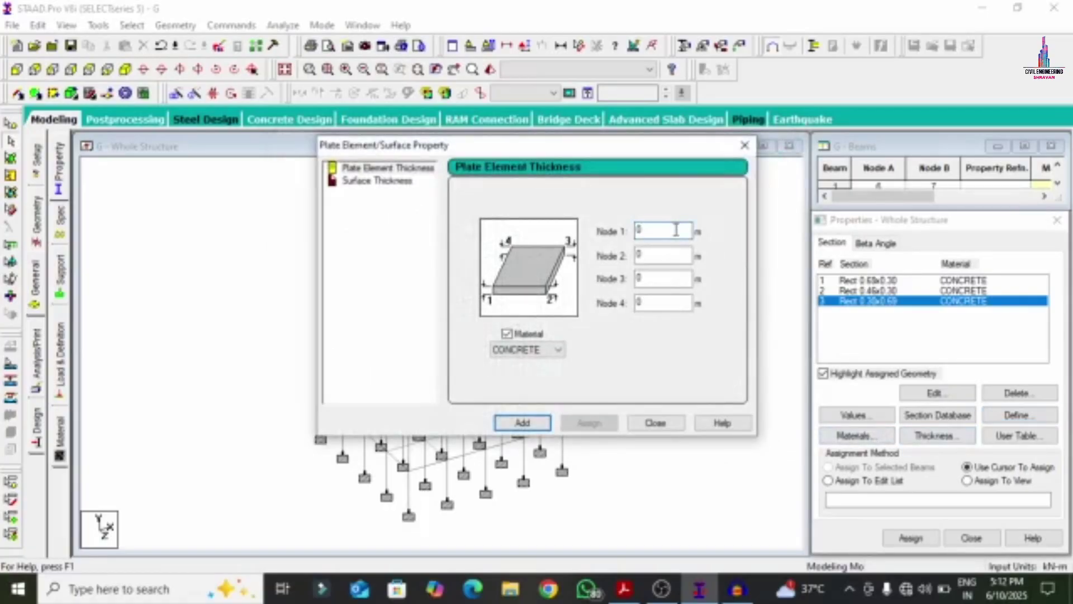
pyautogui.write('.15')
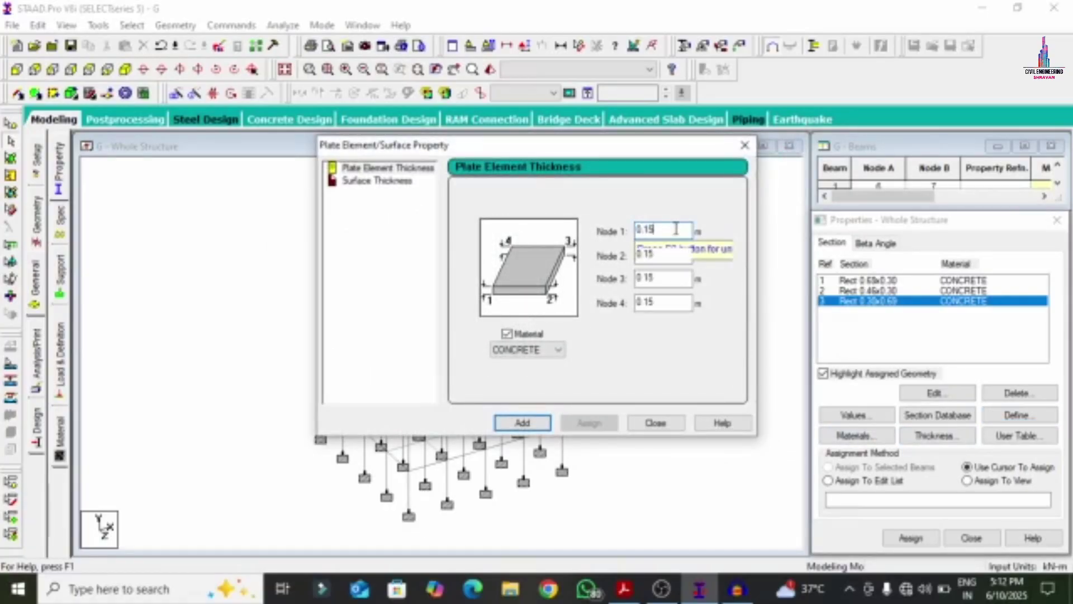
pyautogui.press('Return')
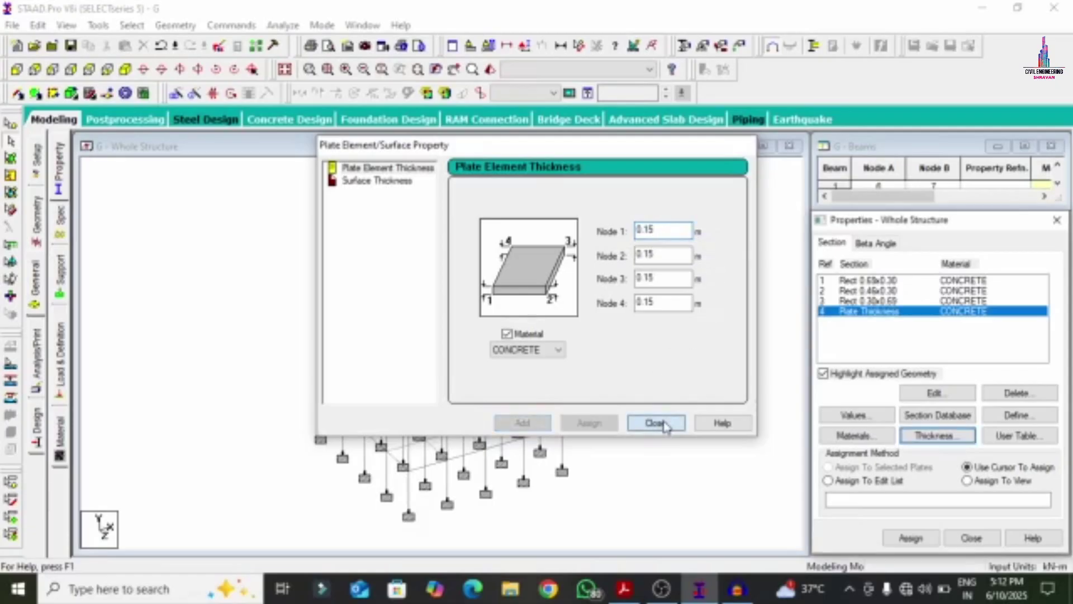
pyautogui.click(654, 423)
# Step: Assign the Rect 0.46x0.30 section to all beams parallel to X and Z
pyautogui.click(865, 290)
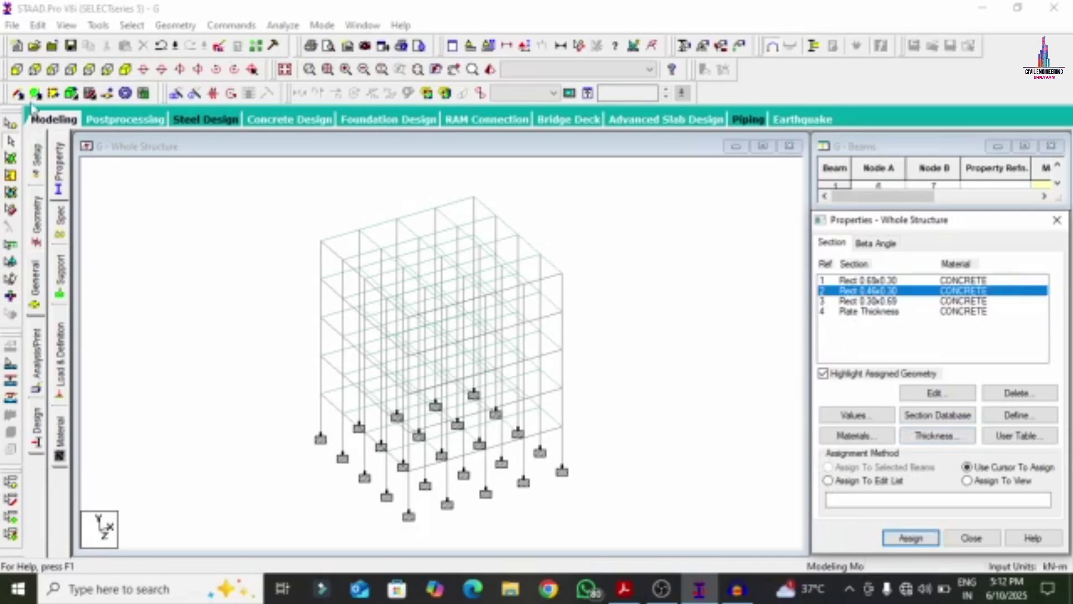
pyautogui.click(131, 26)
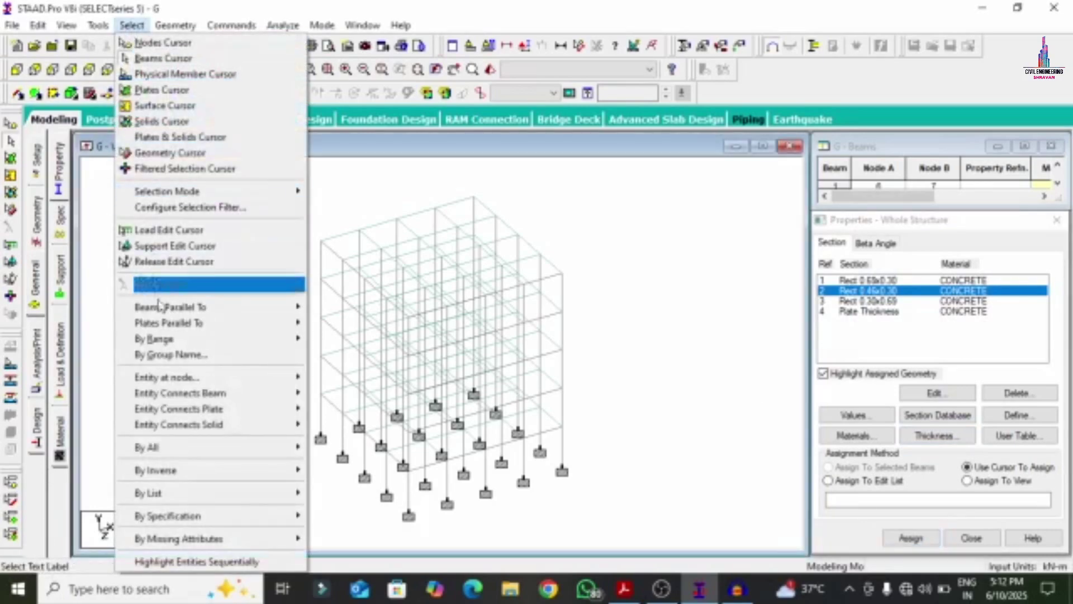
pyautogui.moveTo(205, 314)
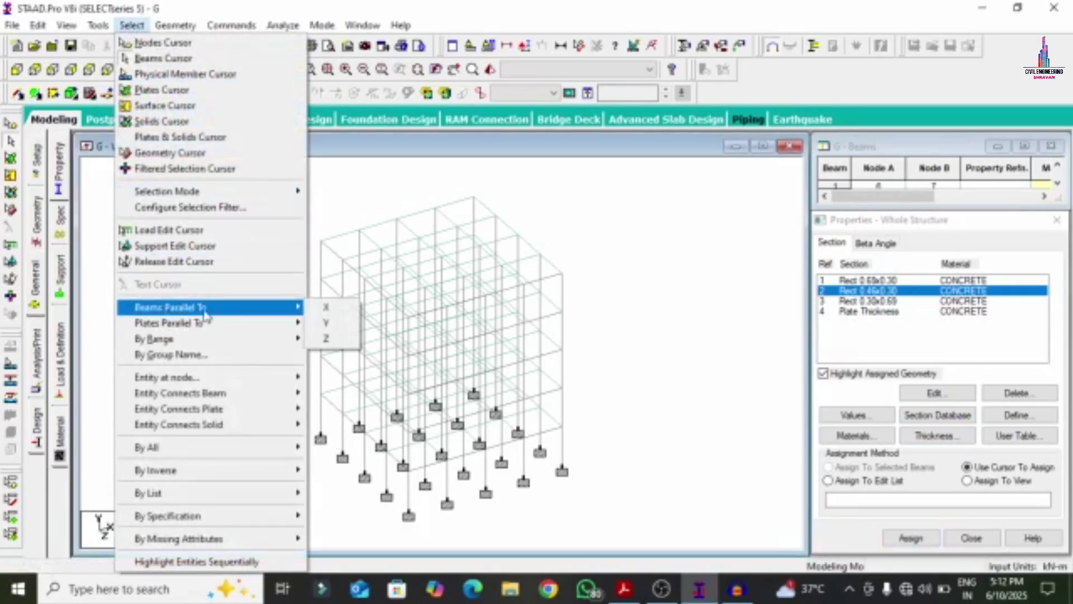
pyautogui.click(326, 309)
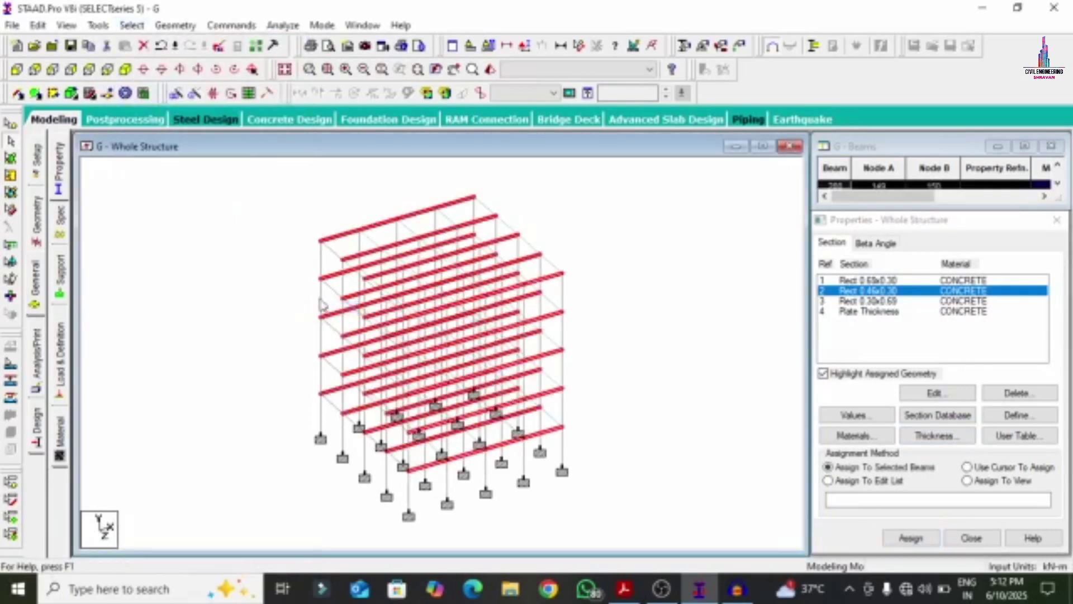
pyautogui.click(132, 26)
pyautogui.moveTo(186, 312)
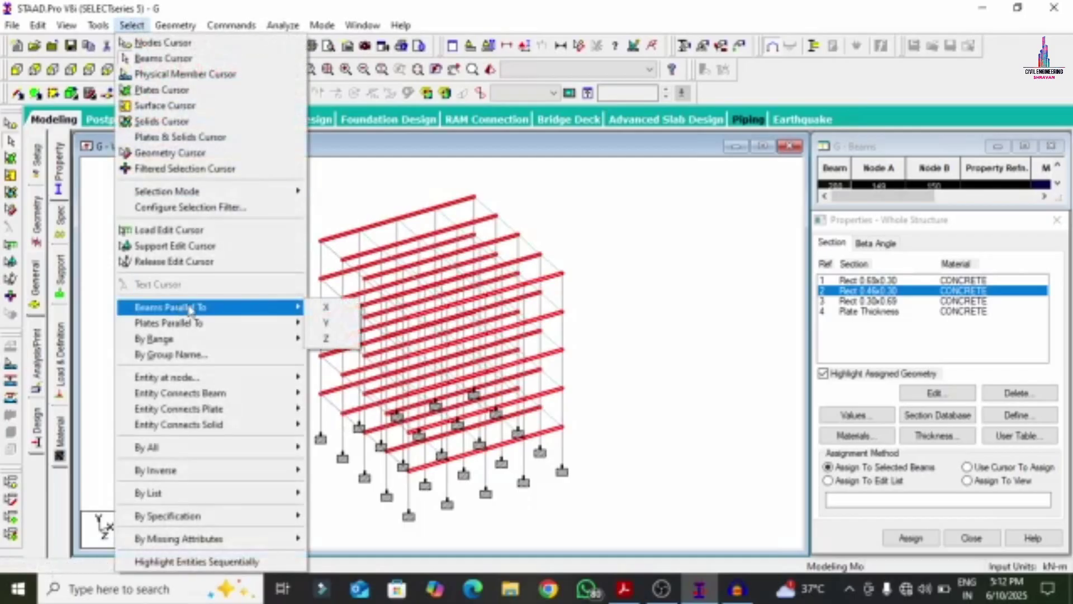
pyautogui.click(336, 342)
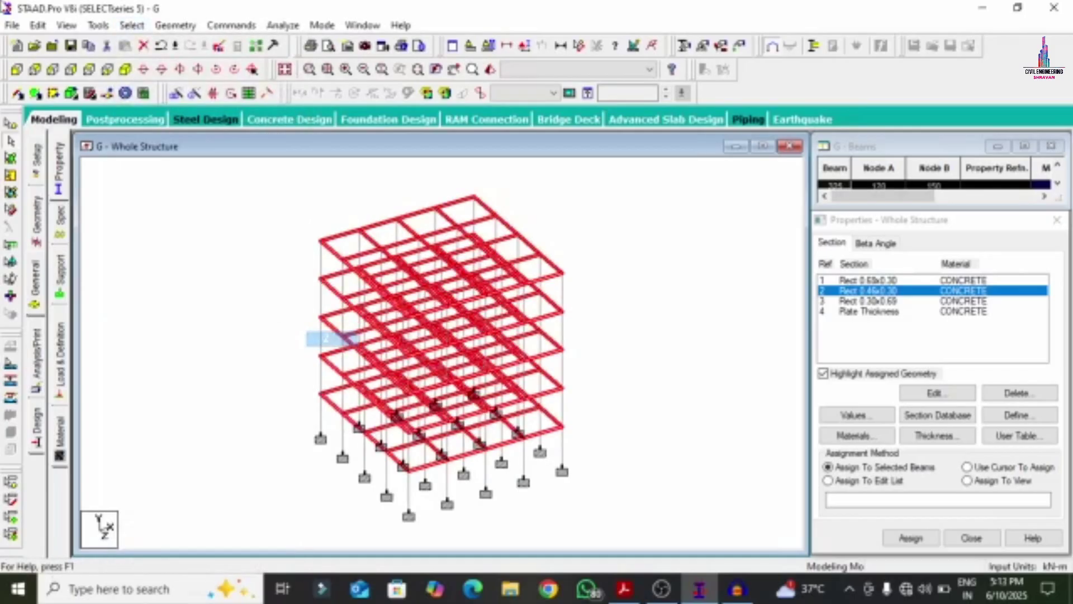
pyautogui.click(910, 538)
pyautogui.click(956, 423)
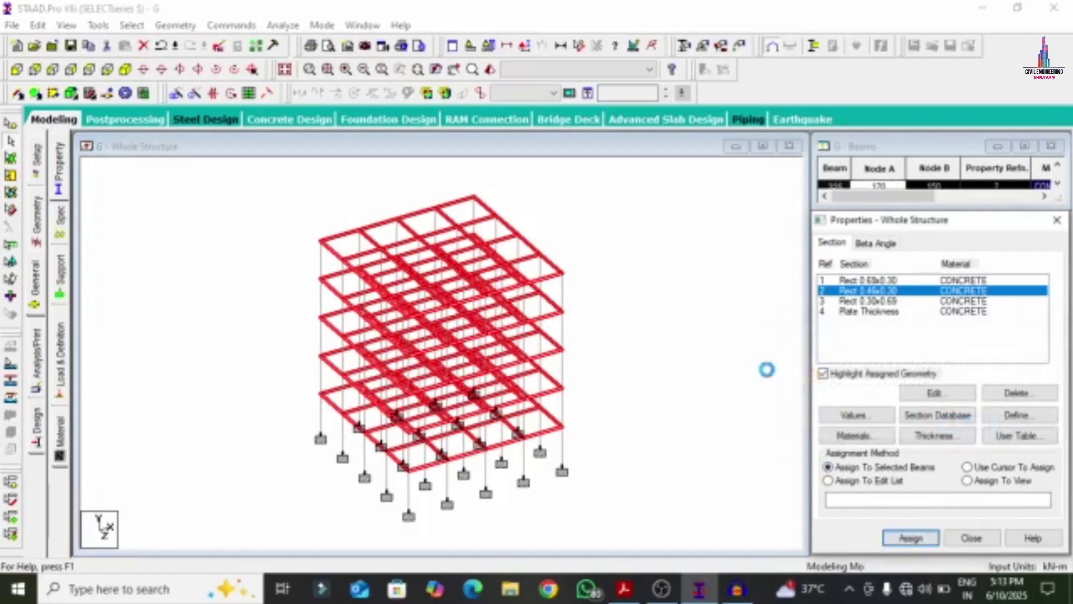
# Step: Assign the plate thickness property to all plates in the view and clear the selection
pyautogui.click(879, 306)
pyautogui.click(880, 312)
pyautogui.click(967, 480)
pyautogui.click(910, 538)
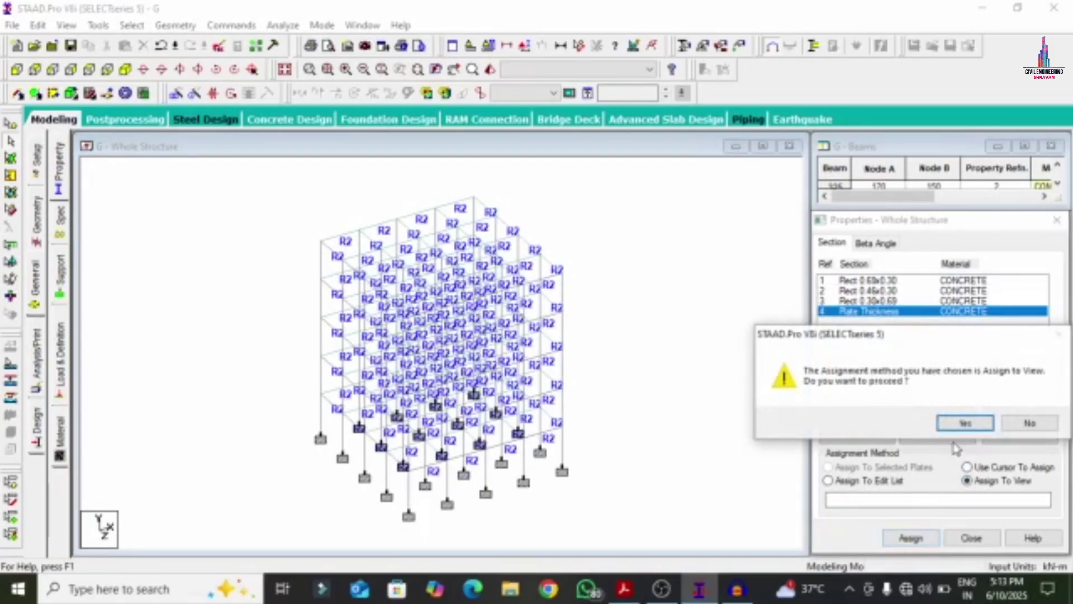
pyautogui.click(965, 423)
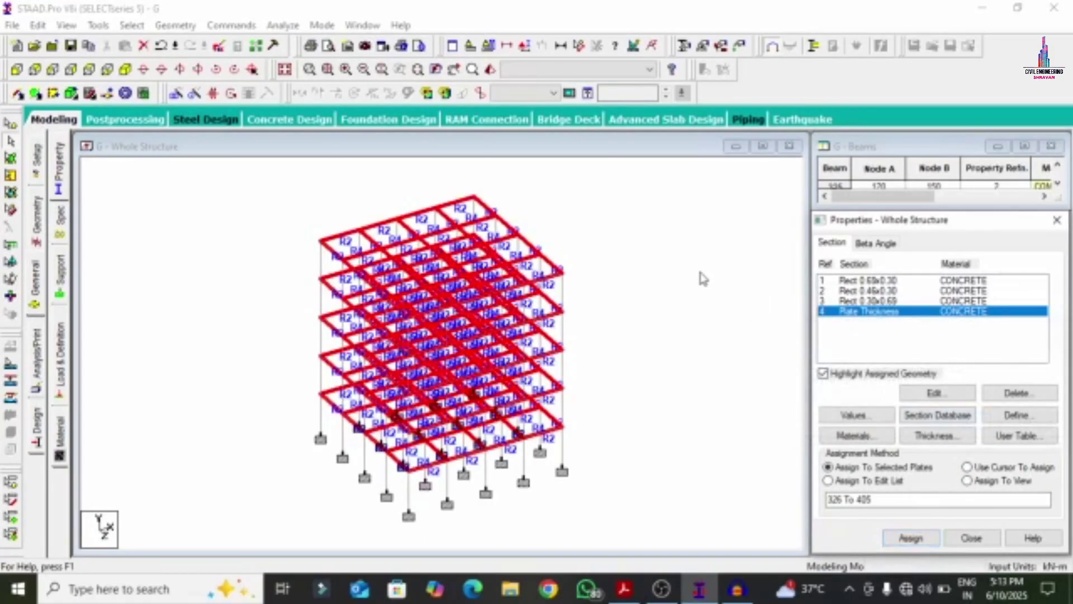
pyautogui.click(654, 260)
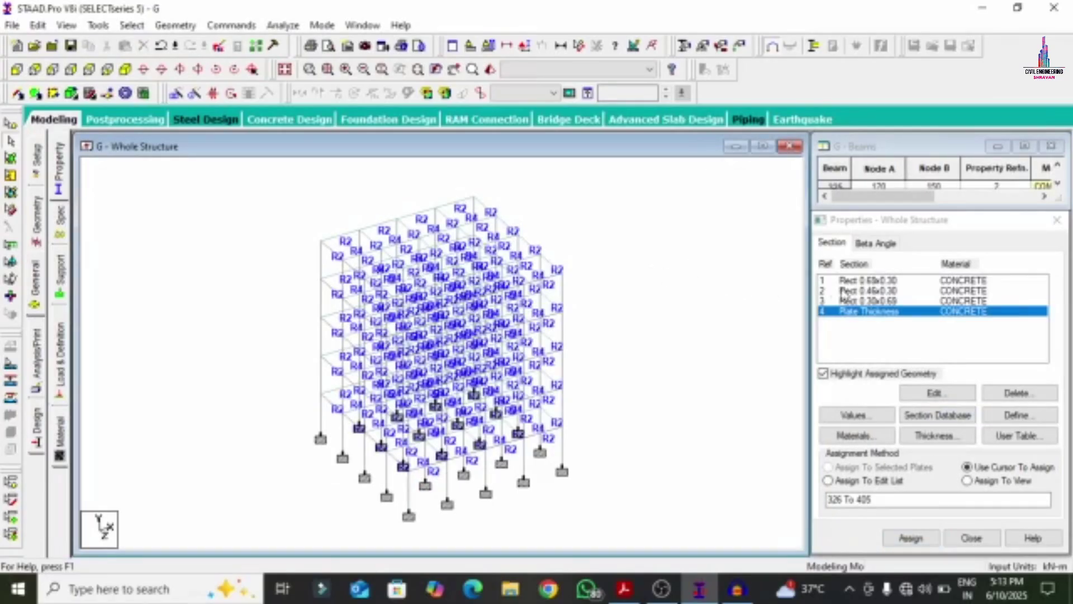
# Step: Assign the Rect 0.69x0.30 section to all five column lines along the plan's upper edge
pyautogui.click(853, 281)
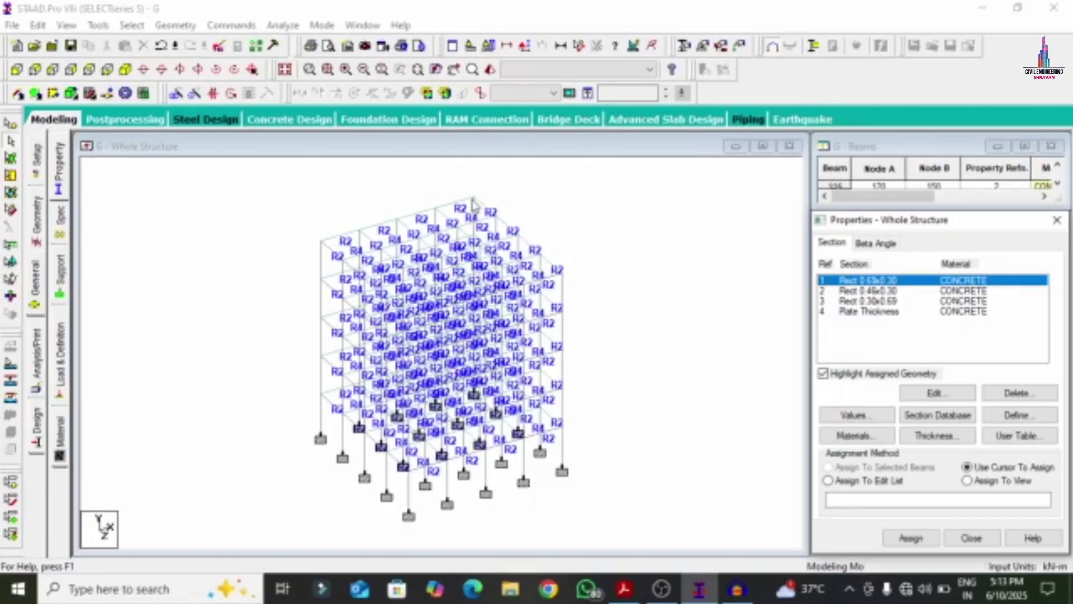
pyautogui.click(90, 71)
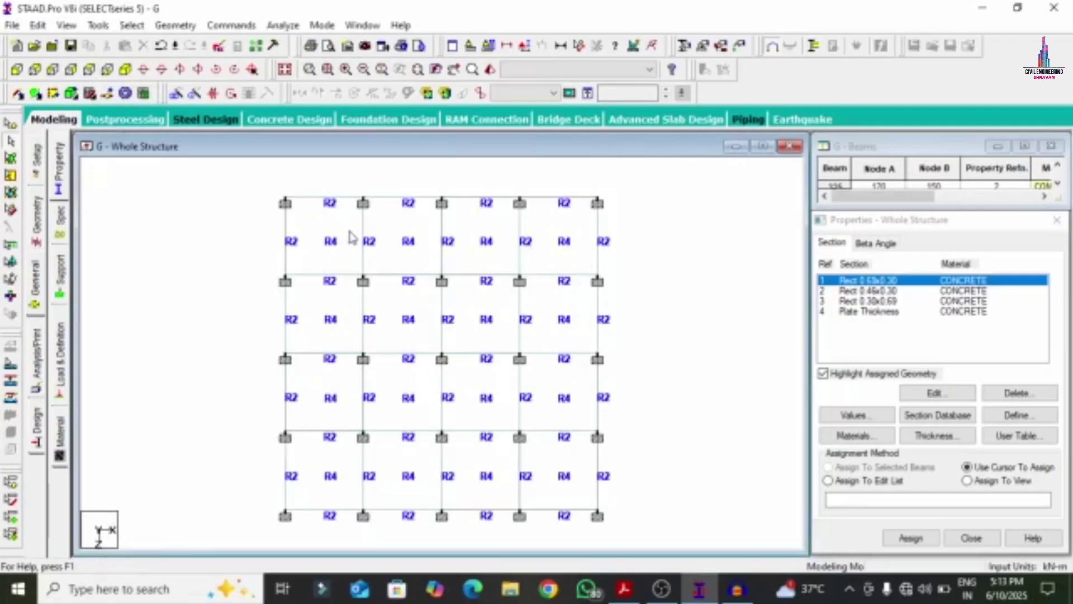
pyautogui.moveTo(271, 179); pyautogui.dragTo(298, 221)
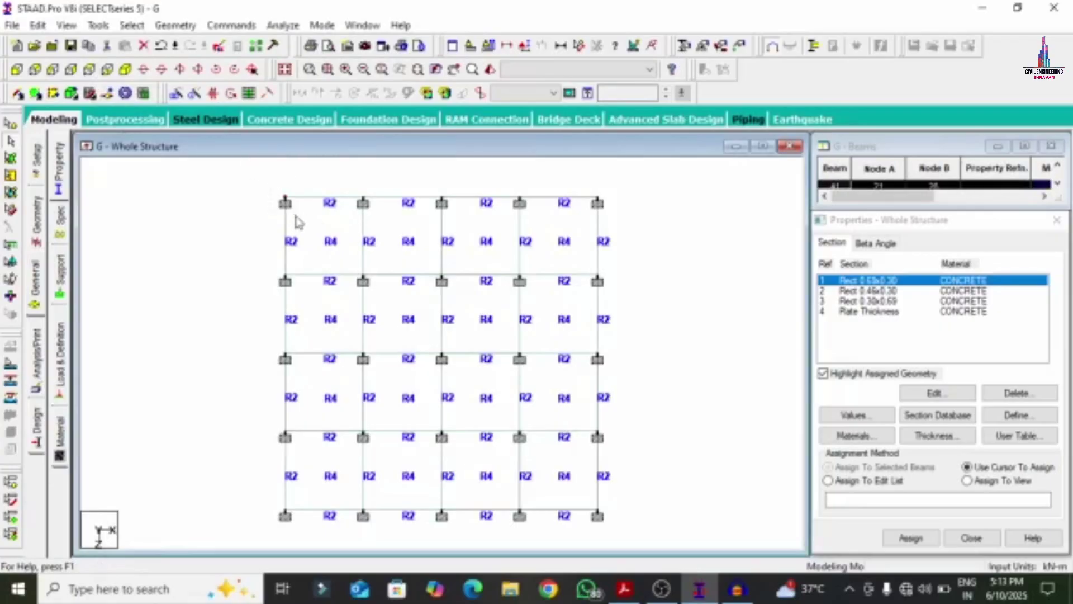
pyautogui.moveTo(331, 166); pyautogui.dragTo(414, 224)
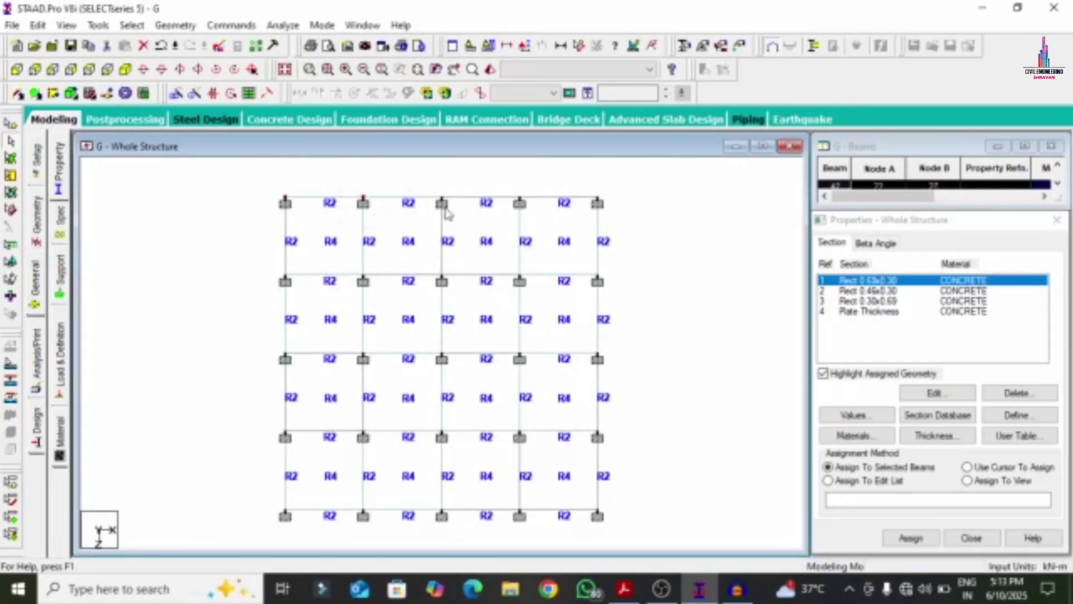
pyautogui.moveTo(425, 178); pyautogui.dragTo(476, 222)
pyautogui.moveTo(498, 179); pyautogui.dragTo(552, 230)
pyautogui.moveTo(587, 179); pyautogui.dragTo(625, 222)
pyautogui.click(909, 535)
pyautogui.click(909, 537)
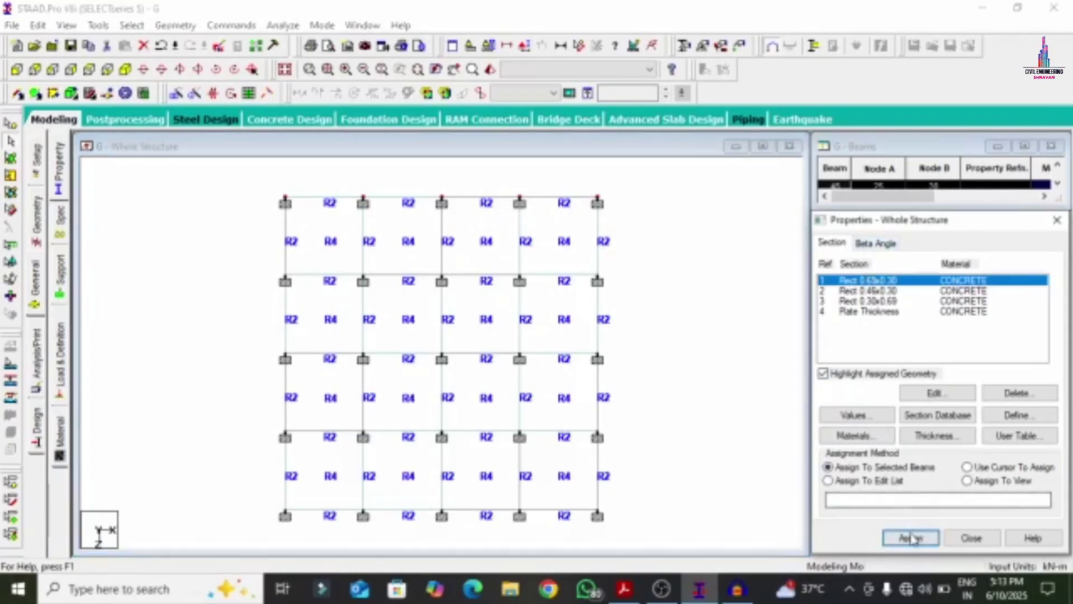
pyautogui.click(951, 424)
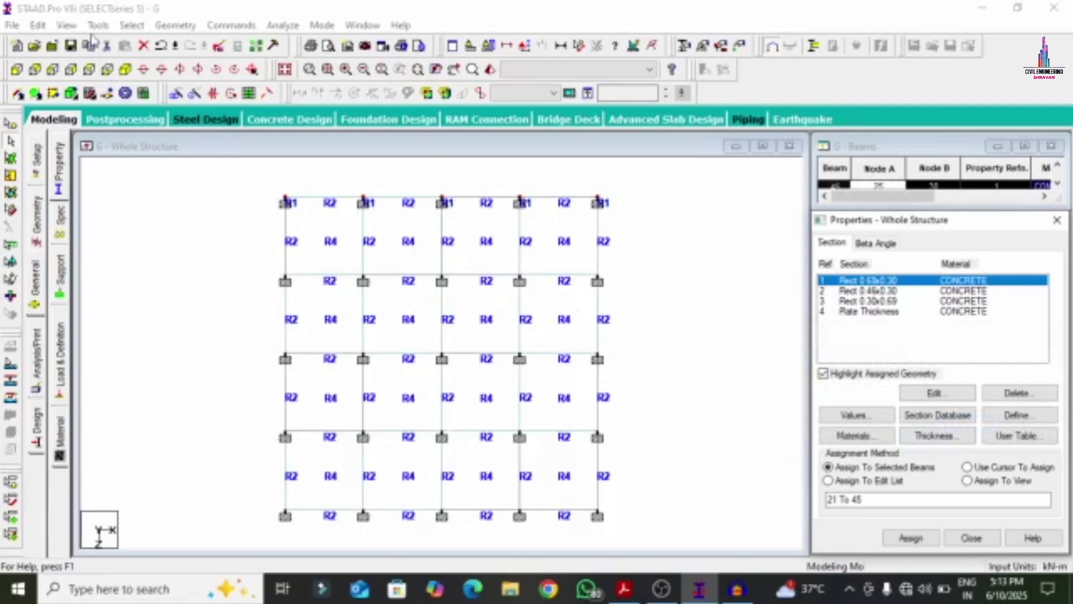
# Step: Inspect the corner top-storey column with the newly assigned section in a 3D rendering, then clear the selection
pyautogui.click(124, 69)
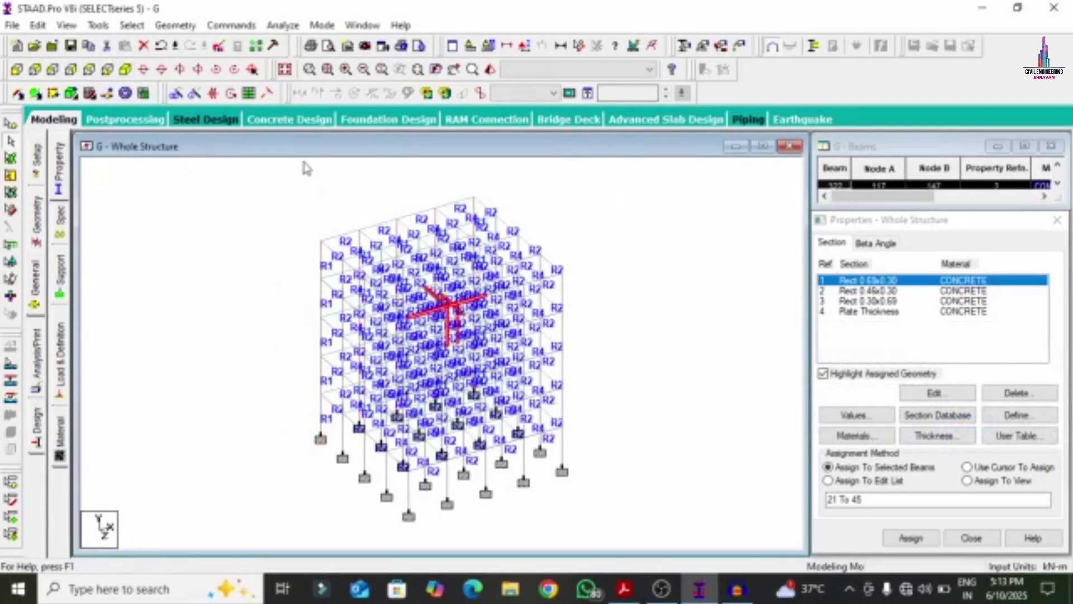
pyautogui.click(322, 263)
pyautogui.rightClick(322, 264)
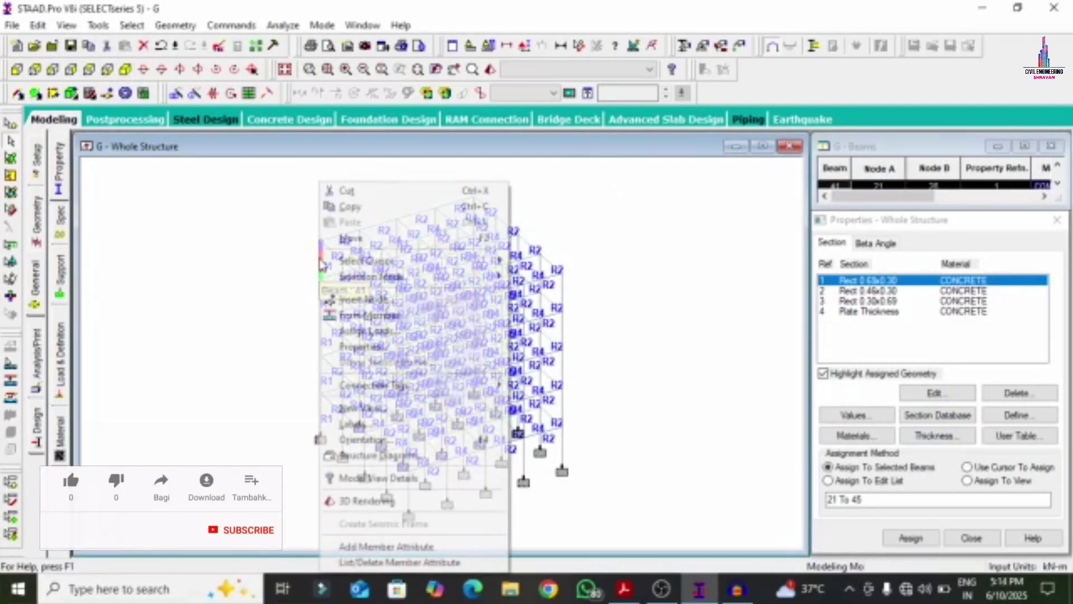
pyautogui.click(369, 501)
pyautogui.moveTo(541, 273); pyautogui.dragTo(568, 324)
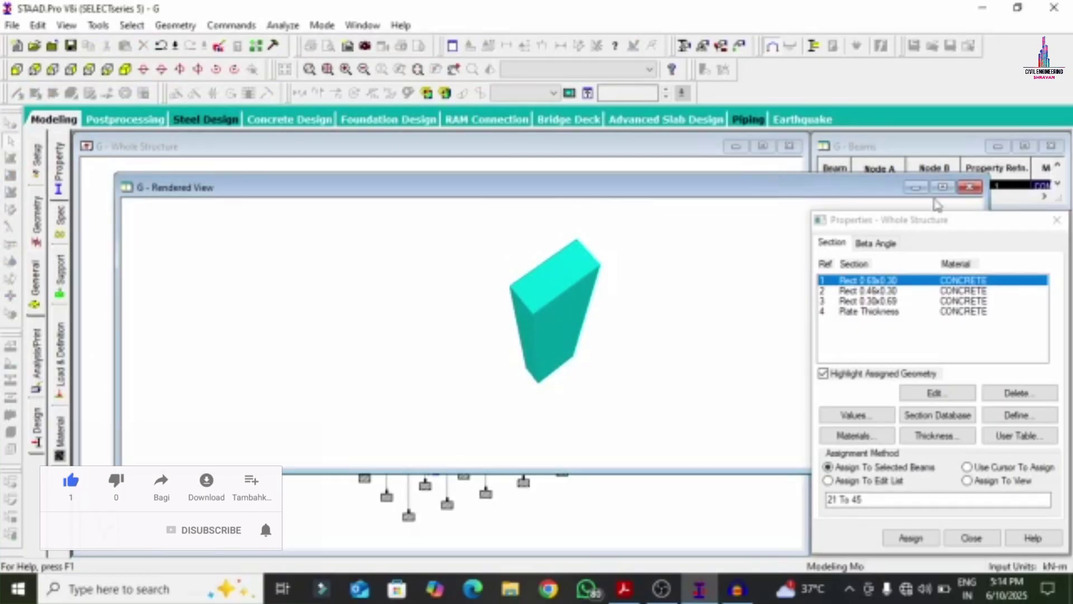
pyautogui.click(965, 188)
pyautogui.moveTo(775, 204); pyautogui.dragTo(626, 218)
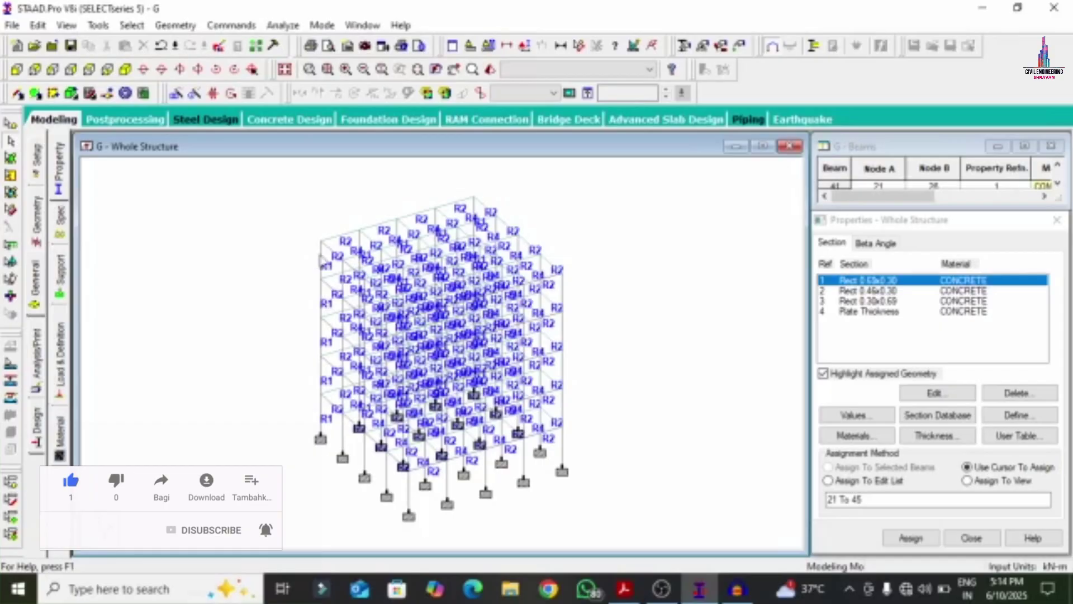
# Step: Select only the five top-storey columns in the row assigned Rect 0.69x0.30, in the isometric view
pyautogui.click(320, 260)
pyautogui.keyDown('ctrl'); pyautogui.click(359, 249); pyautogui.keyUp('ctrl')
pyautogui.keyDown('ctrl'); pyautogui.click(395, 224); pyautogui.keyUp('ctrl')
pyautogui.keyDown('ctrl'); pyautogui.click(397, 237); pyautogui.keyUp('ctrl')
pyautogui.keyDown('ctrl'); pyautogui.click(435, 231); pyautogui.keyUp('ctrl')
pyautogui.keyDown('ctrl'); pyautogui.click(444, 215); pyautogui.keyUp('ctrl')
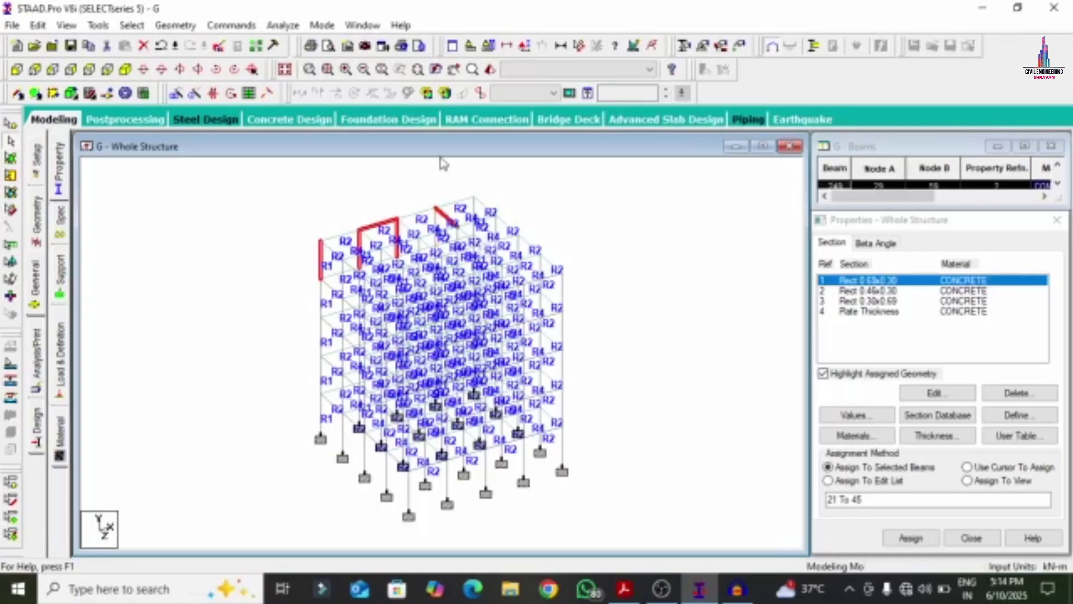
pyautogui.click(418, 204)
pyautogui.click(359, 248)
pyautogui.keyDown('ctrl'); pyautogui.click(322, 258); pyautogui.keyUp('ctrl')
pyautogui.keyDown('ctrl'); pyautogui.click(436, 227); pyautogui.keyUp('ctrl')
pyautogui.keyDown('ctrl'); pyautogui.click(473, 208); pyautogui.keyUp('ctrl')
# Step: Examine the orientation of the five selected columns in a 3D rendering and close it
pyautogui.rightClick(546, 217)
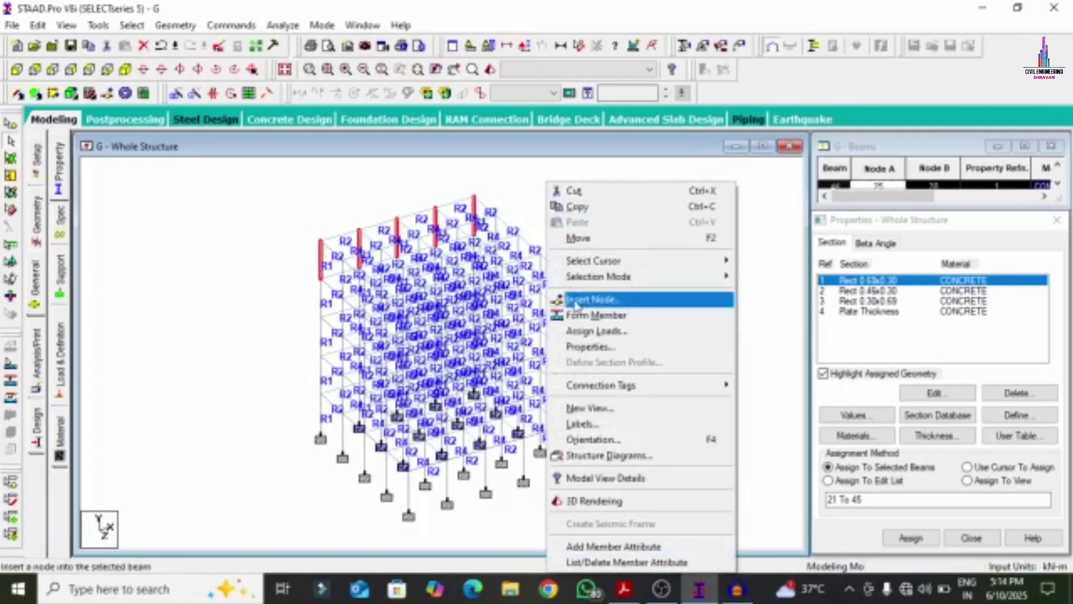
pyautogui.click(592, 501)
pyautogui.moveTo(529, 314); pyautogui.dragTo(558, 373)
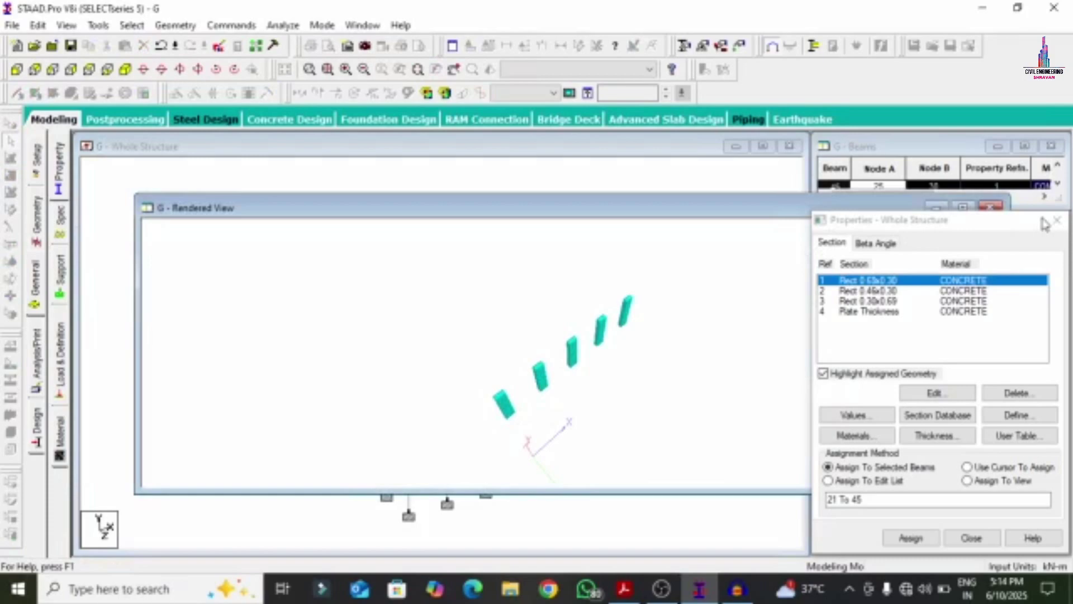
pyautogui.click(991, 207)
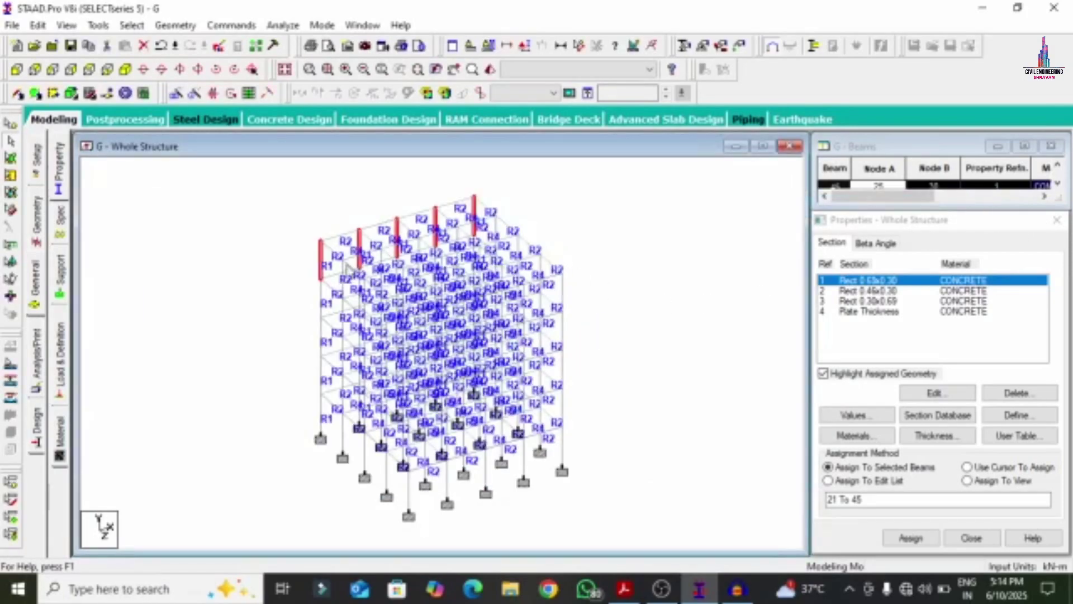
# Step: Check the Rect 0.30x0.69 dimensions and assign that section to all five column lines in the plan's middle row
pyautogui.click(89, 69)
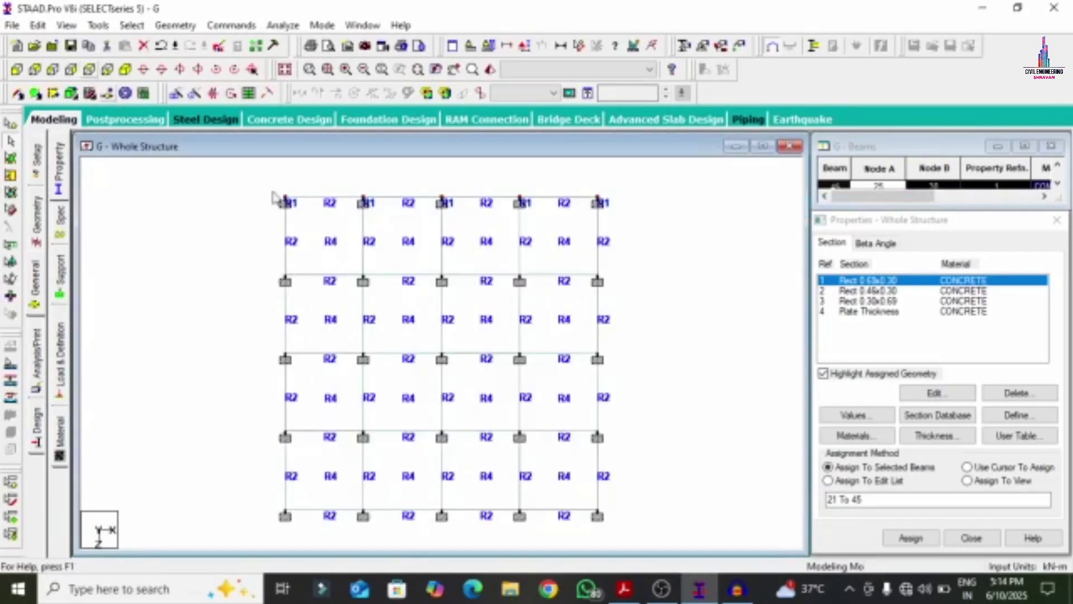
pyautogui.click(667, 318)
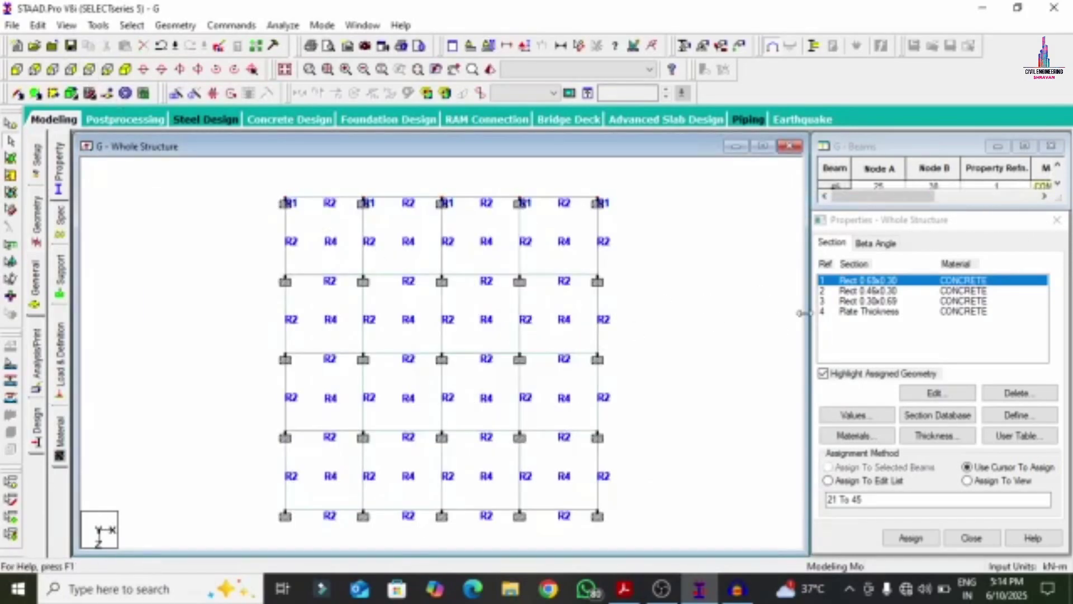
pyautogui.doubleClick(890, 305)
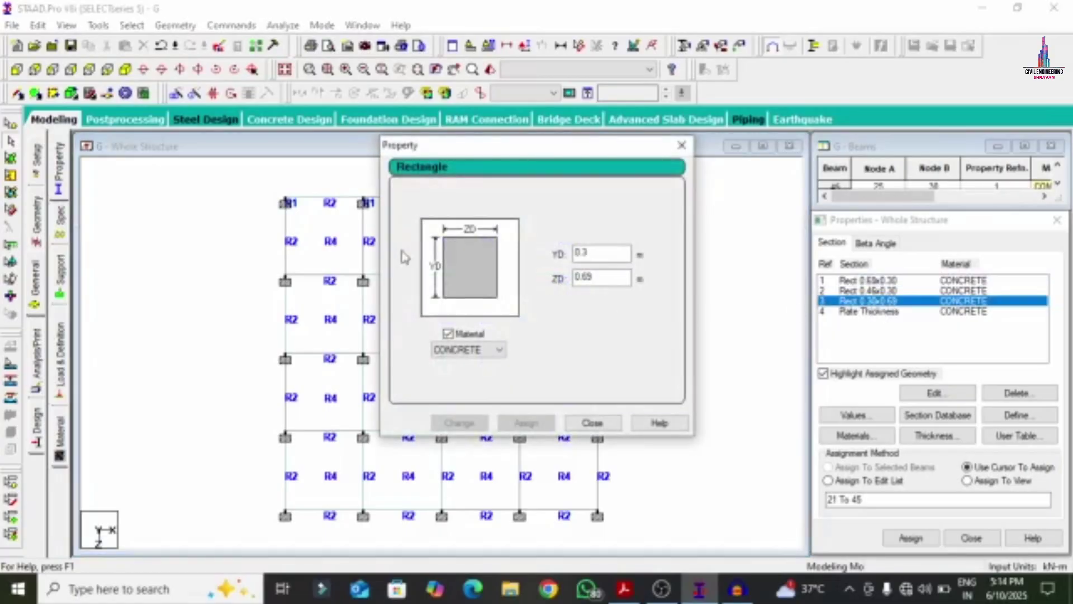
pyautogui.click(611, 423)
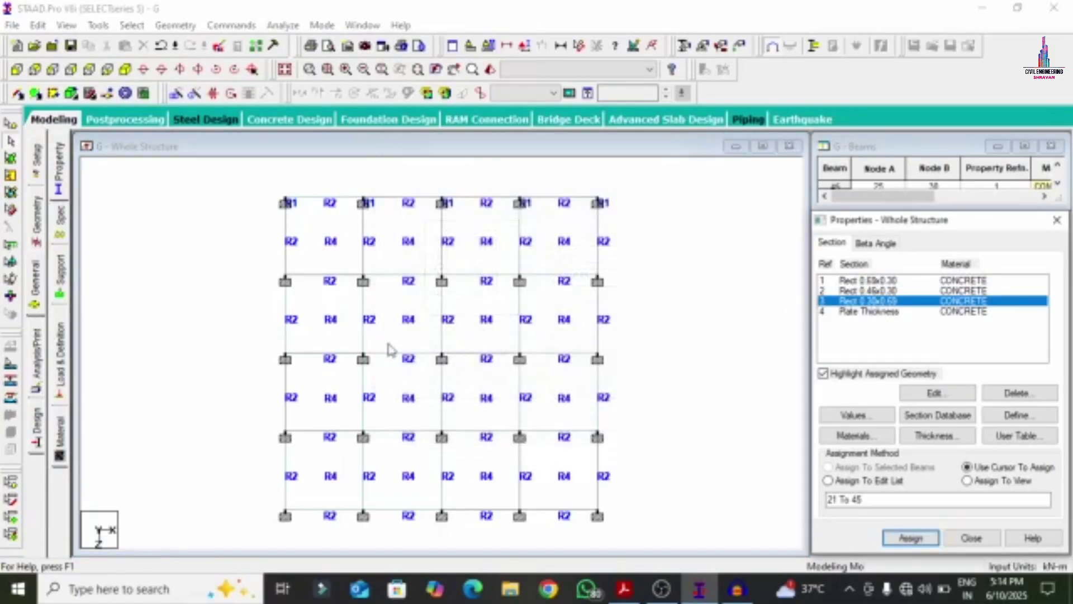
pyautogui.moveTo(250, 341); pyautogui.dragTo(310, 361)
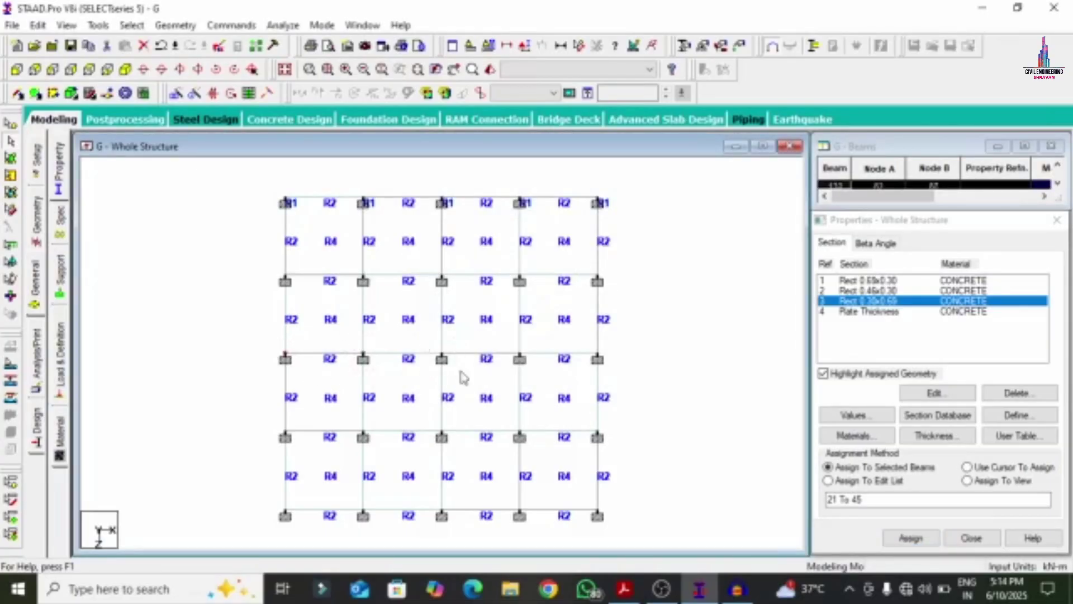
pyautogui.keyDown('ctrl'); pyautogui.moveTo(493, 340); pyautogui.dragTo(535, 367); pyautogui.keyUp('ctrl')
pyautogui.click(912, 538)
pyautogui.click(966, 426)
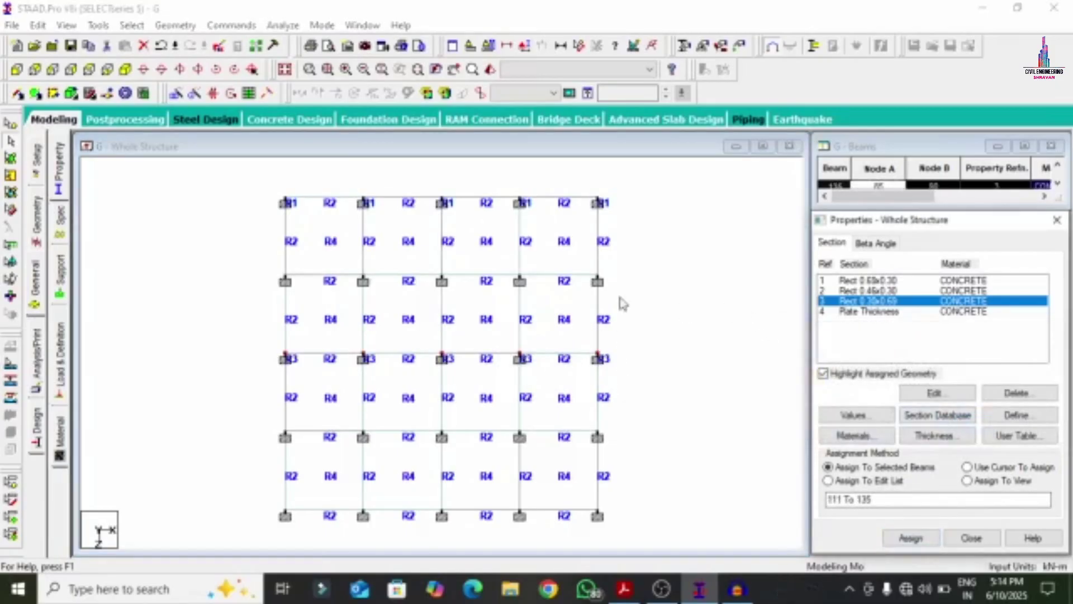
# Step: Examine the orientation of the middle-row columns in a 3D rendering and close it
pyautogui.click(489, 70)
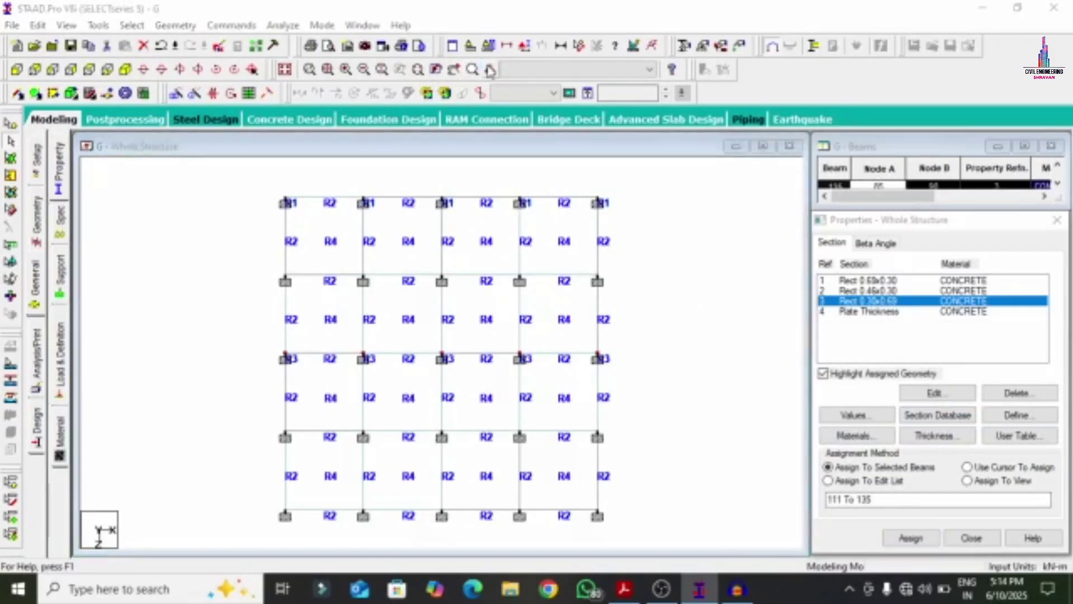
pyautogui.moveTo(593, 284); pyautogui.dragTo(630, 382)
pyautogui.scroll(6, 545, 392)
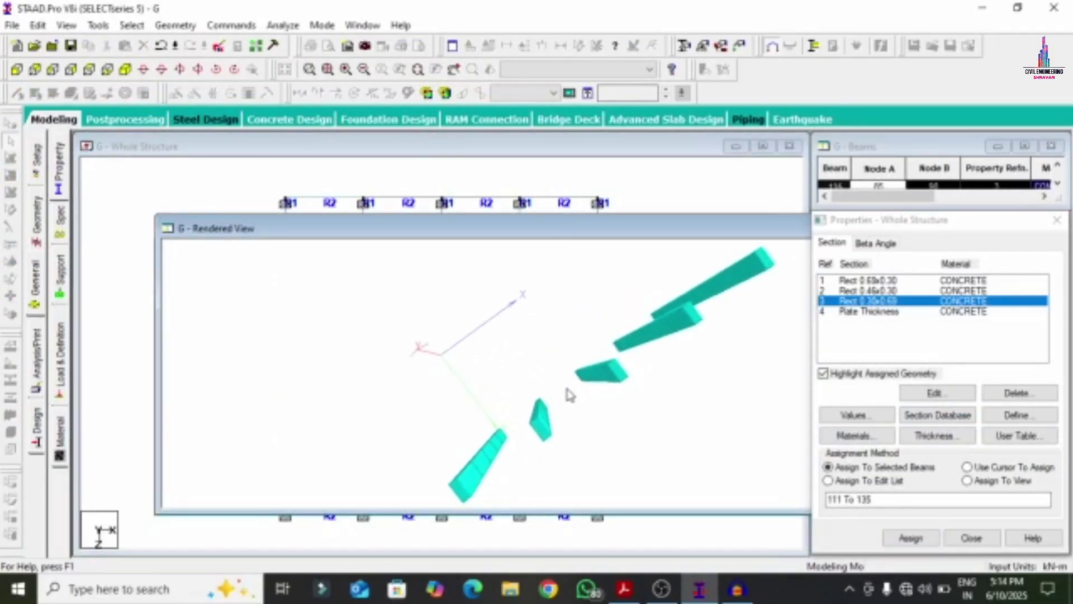
pyautogui.moveTo(687, 238); pyautogui.dragTo(353, 259)
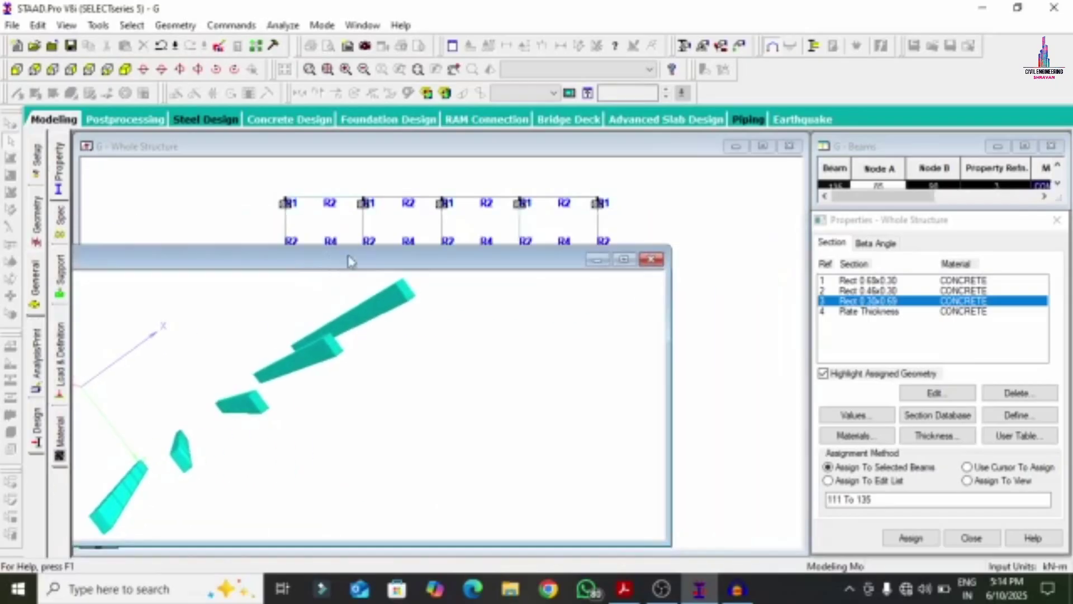
pyautogui.click(647, 259)
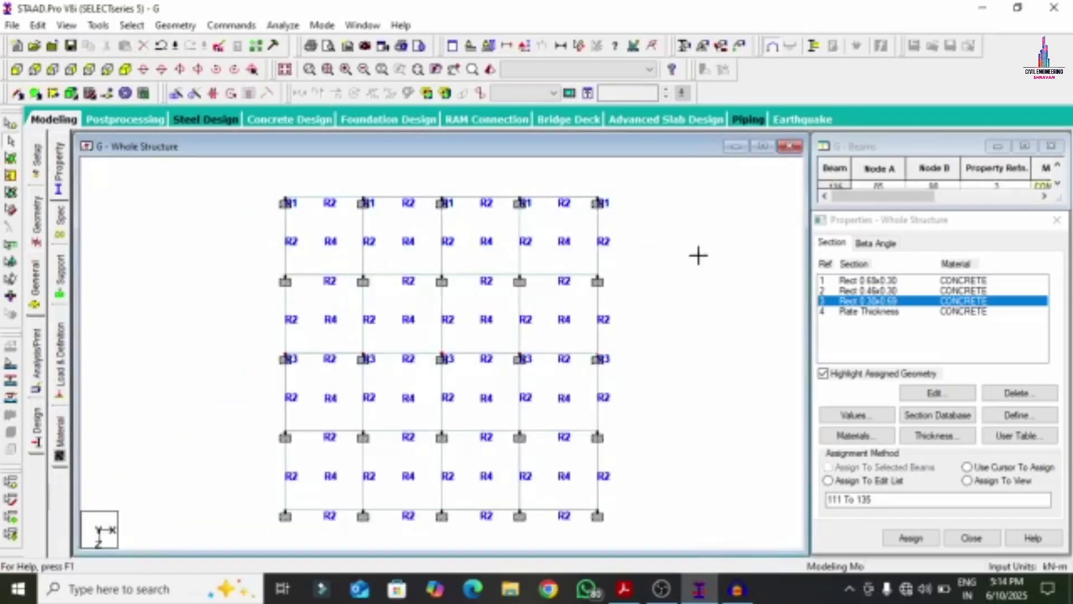
# Step: Choose the Rect 0.69x0.30 section and select the column lines in the plan's fourth row for assignment
pyautogui.click(854, 281)
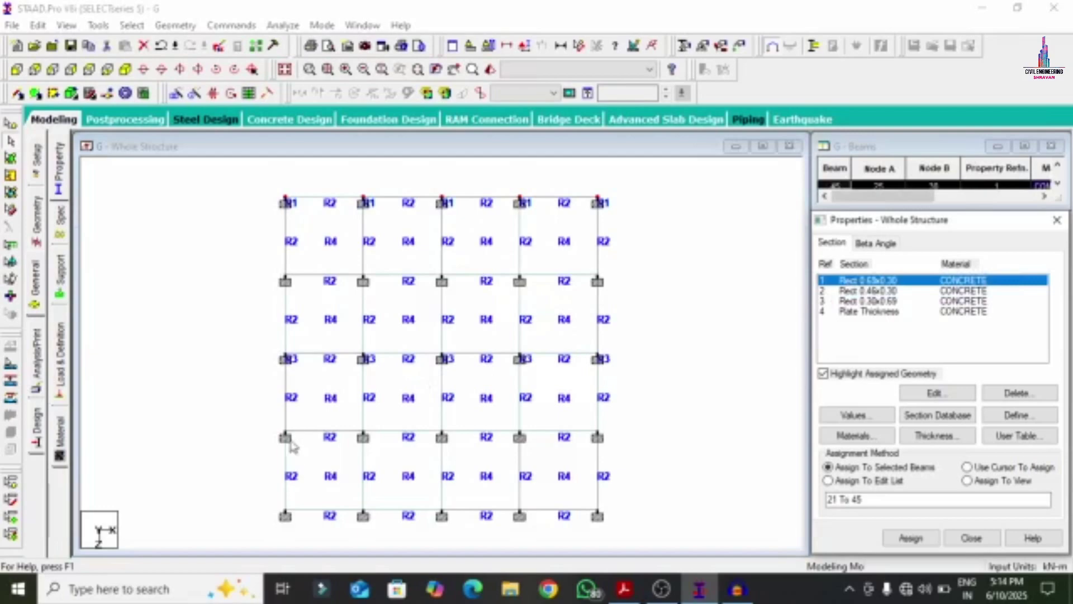
pyautogui.click(284, 424)
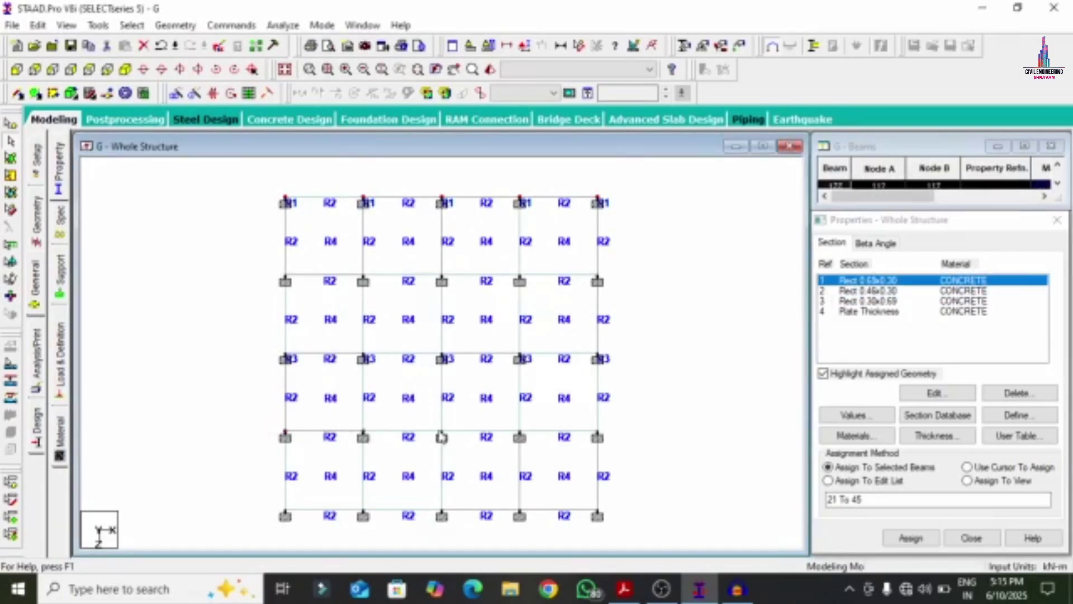
pyautogui.moveTo(510, 414); pyautogui.dragTo(534, 443)
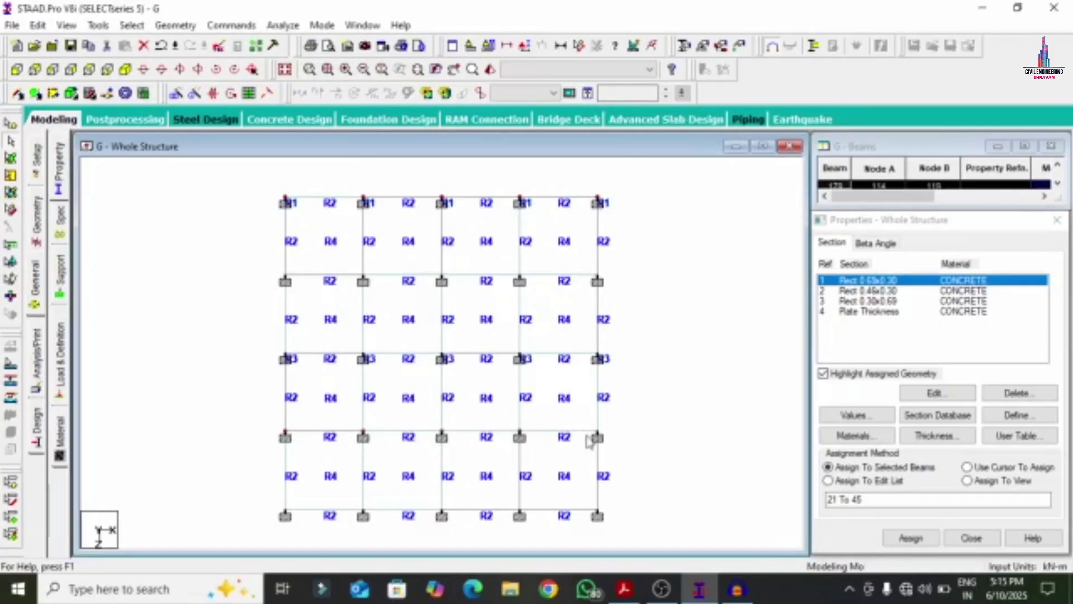
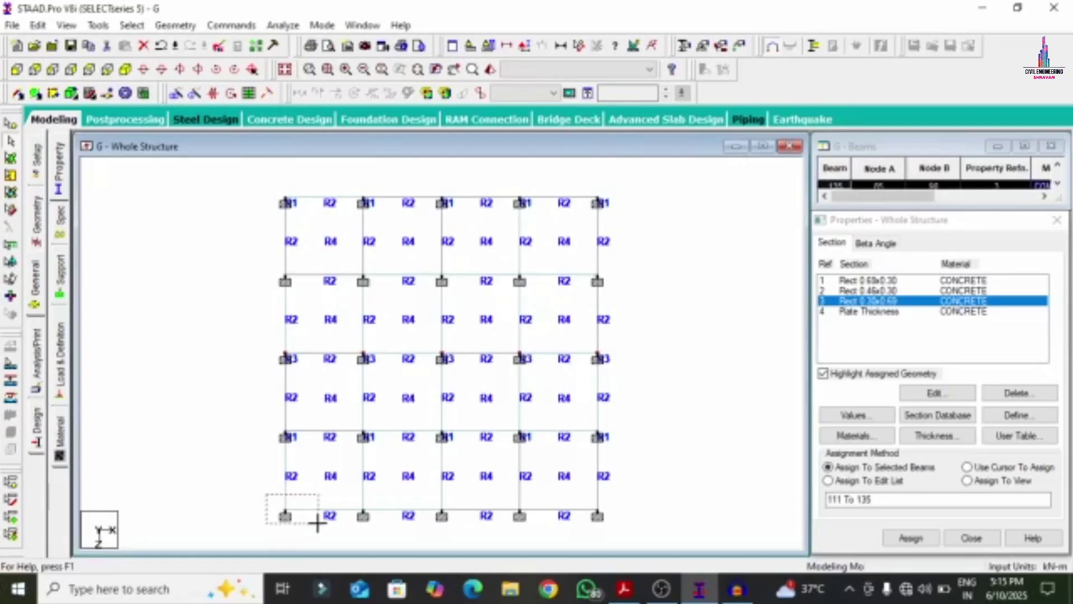
# Step: Select the remaining four column lines in the plan's front row and assign the Rect 0.30x0.69 section to the row's columns
pyautogui.keyDown('ctrl'); pyautogui.click(362, 496); pyautogui.keyUp('ctrl')
pyautogui.keyDown('ctrl'); pyautogui.click(360, 486); pyautogui.keyUp('ctrl')
pyautogui.keyDown('ctrl'); pyautogui.moveTo(348, 486); pyautogui.dragTo(383, 525); pyautogui.keyUp('ctrl')
pyautogui.keyDown('ctrl'); pyautogui.moveTo(417, 490); pyautogui.dragTo(455, 522); pyautogui.keyUp('ctrl')
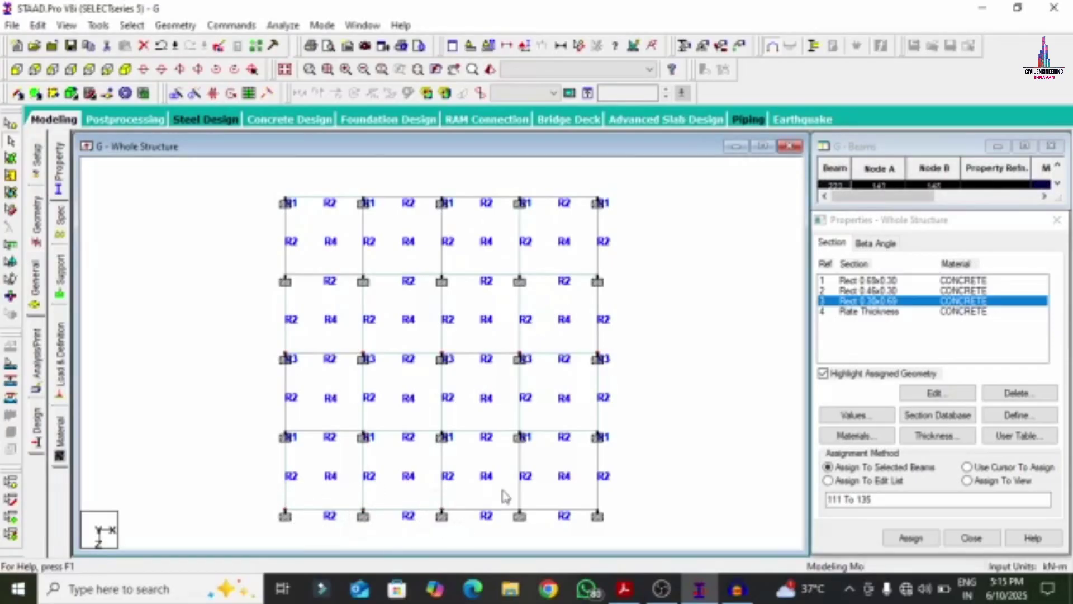
pyautogui.keyDown('ctrl'); pyautogui.moveTo(577, 486); pyautogui.dragTo(607, 522); pyautogui.keyUp('ctrl')
pyautogui.click(911, 538)
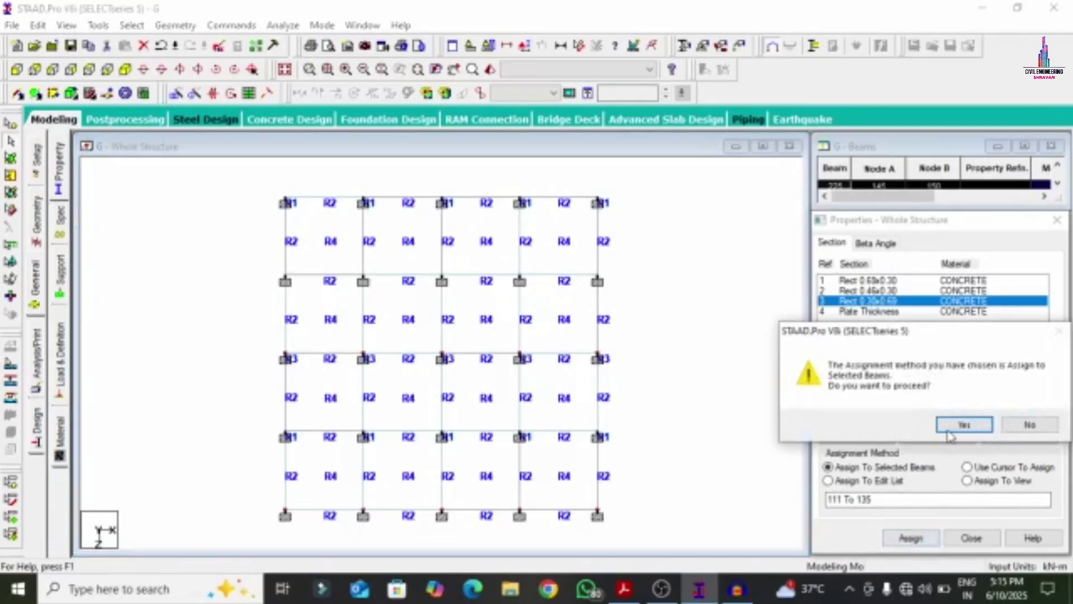
pyautogui.click(944, 423)
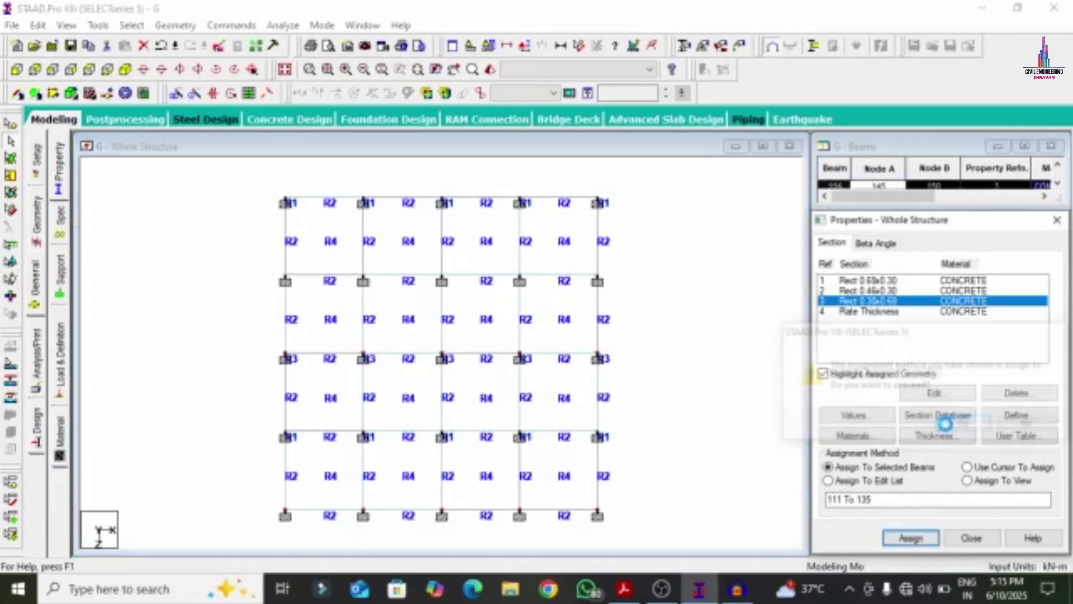
# Step: Select all members parallel to Y in the isometric view and examine their column orientations in an enlarged 3D rendering
pyautogui.click(842, 311)
pyautogui.click(125, 69)
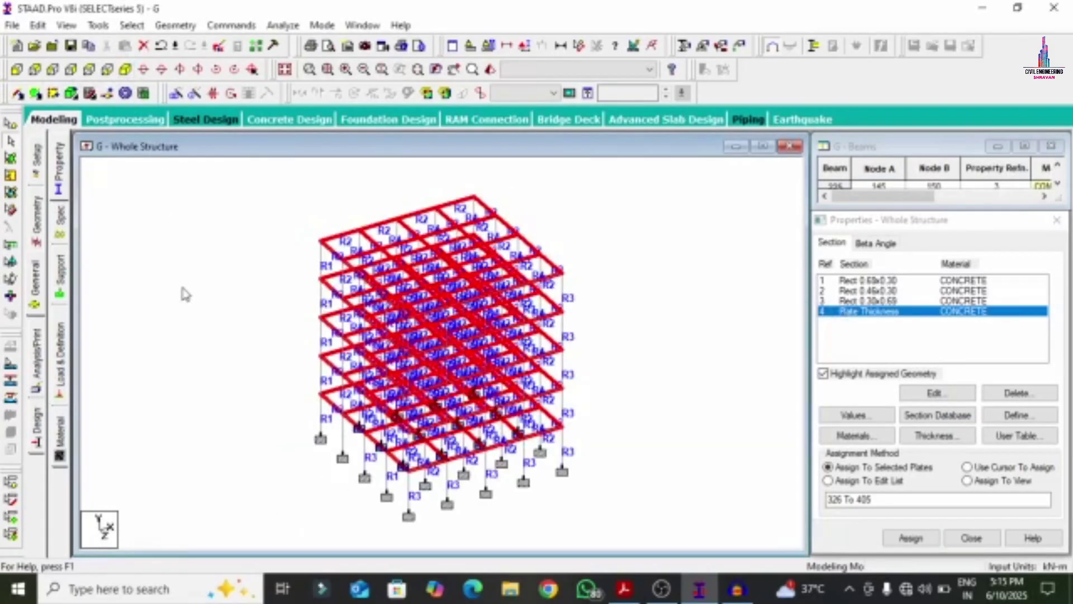
pyautogui.click(186, 294)
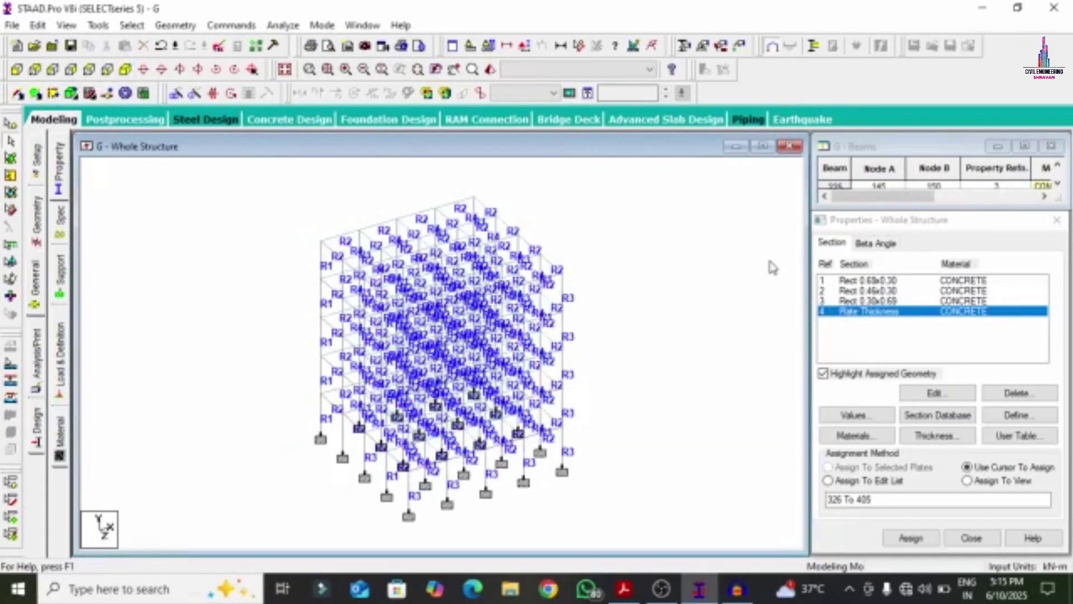
pyautogui.click(132, 25)
pyautogui.moveTo(185, 307)
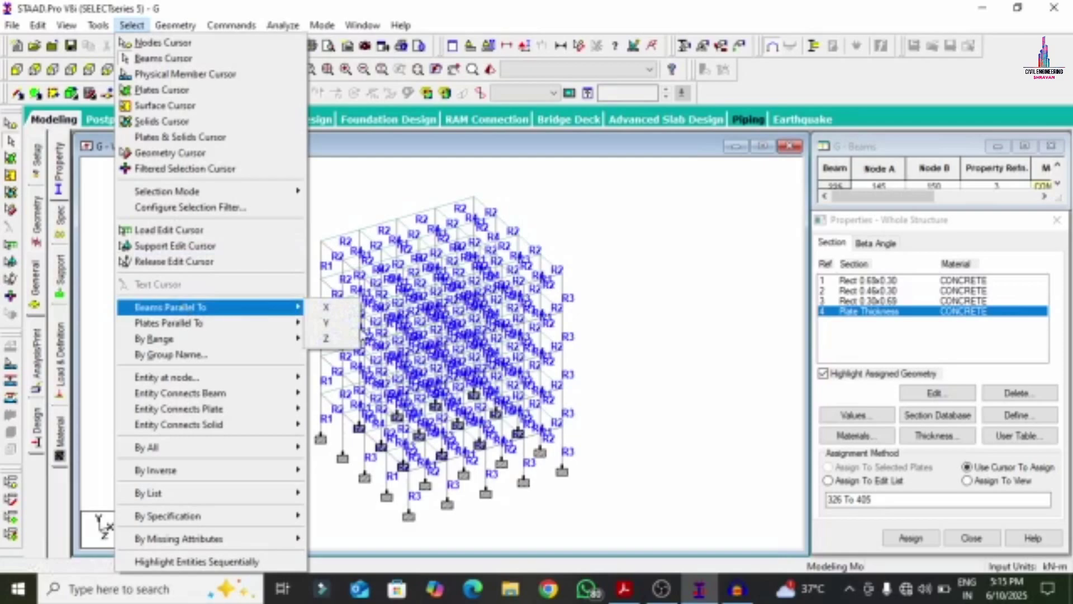
pyautogui.click(330, 323)
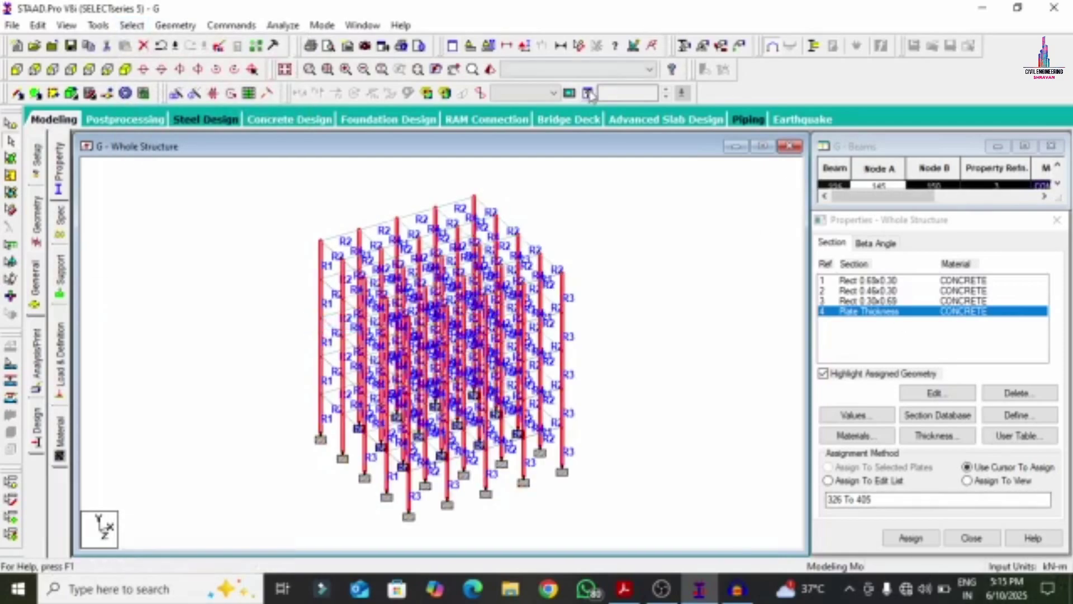
pyautogui.click(491, 71)
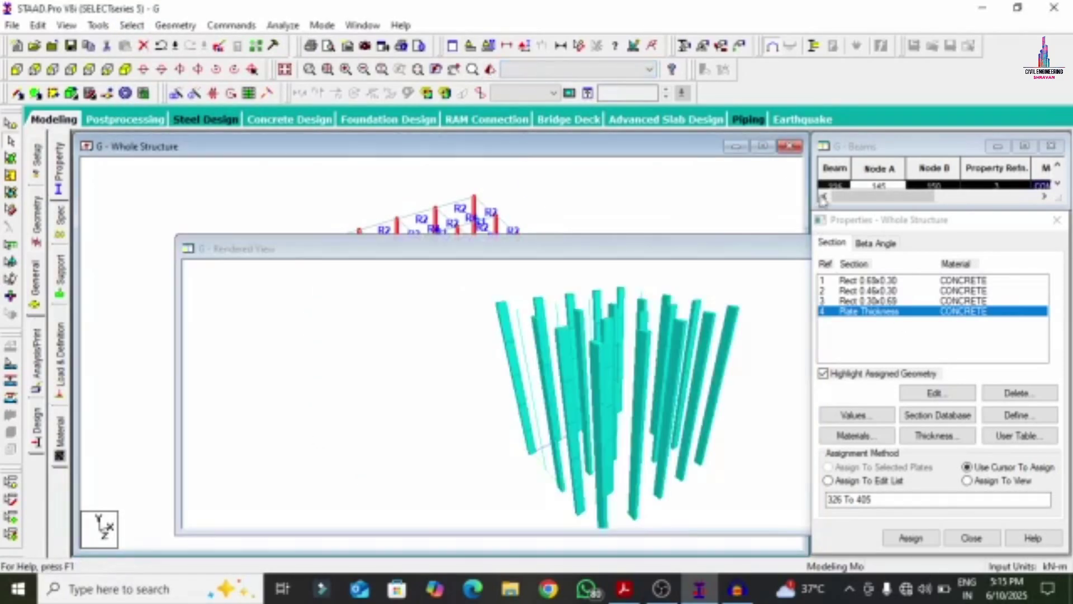
pyautogui.moveTo(708, 249); pyautogui.dragTo(606, 239)
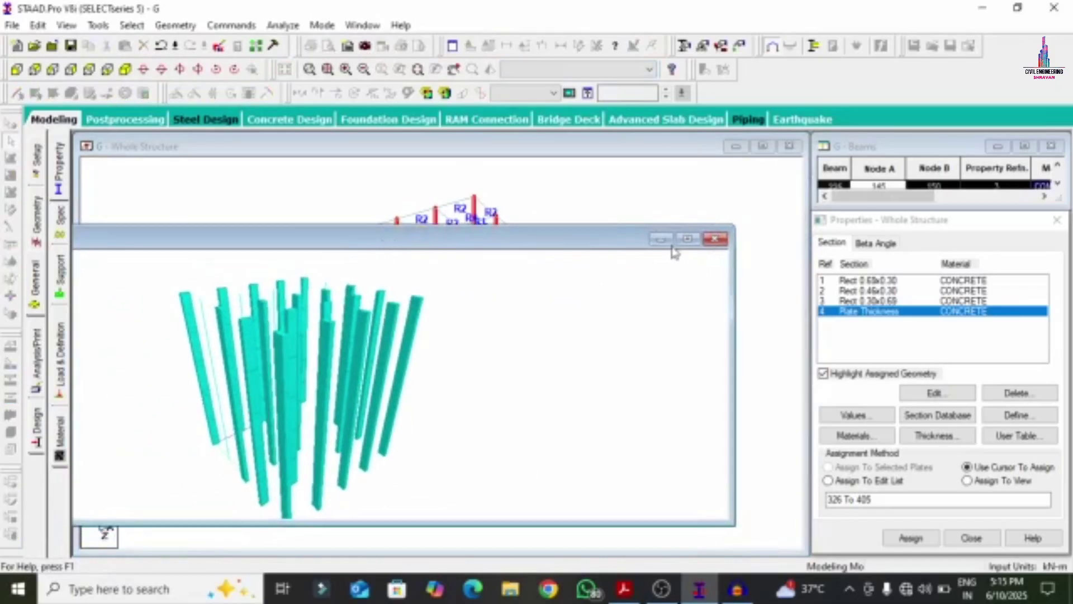
pyautogui.moveTo(676, 242); pyautogui.dragTo(686, 243)
pyautogui.click(687, 241)
pyautogui.moveTo(408, 308); pyautogui.dragTo(481, 274)
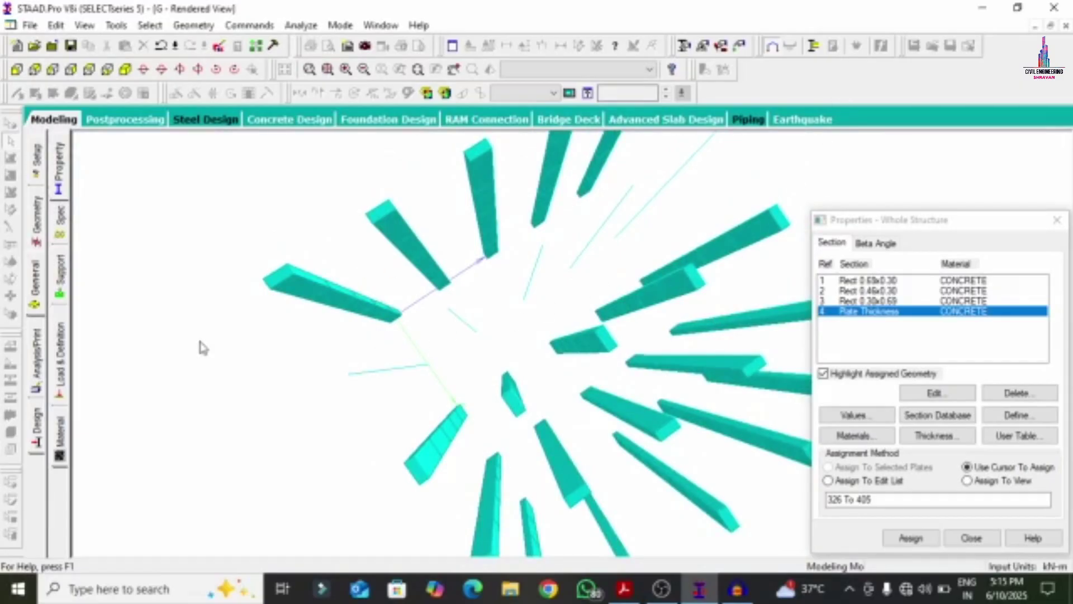
pyautogui.moveTo(584, 430); pyautogui.dragTo(530, 342)
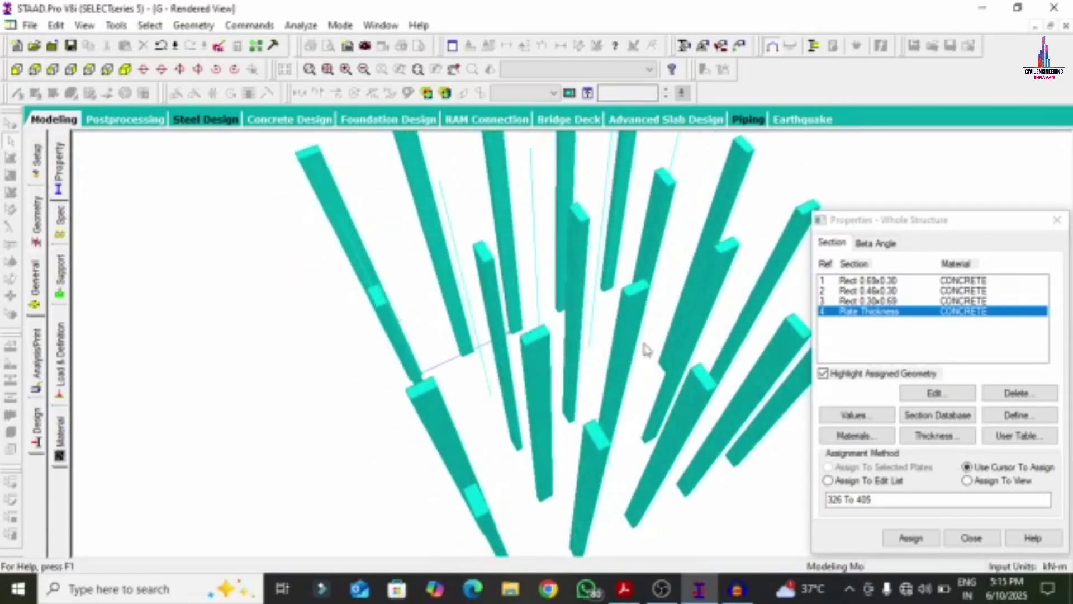
pyautogui.moveTo(617, 470); pyautogui.dragTo(555, 384)
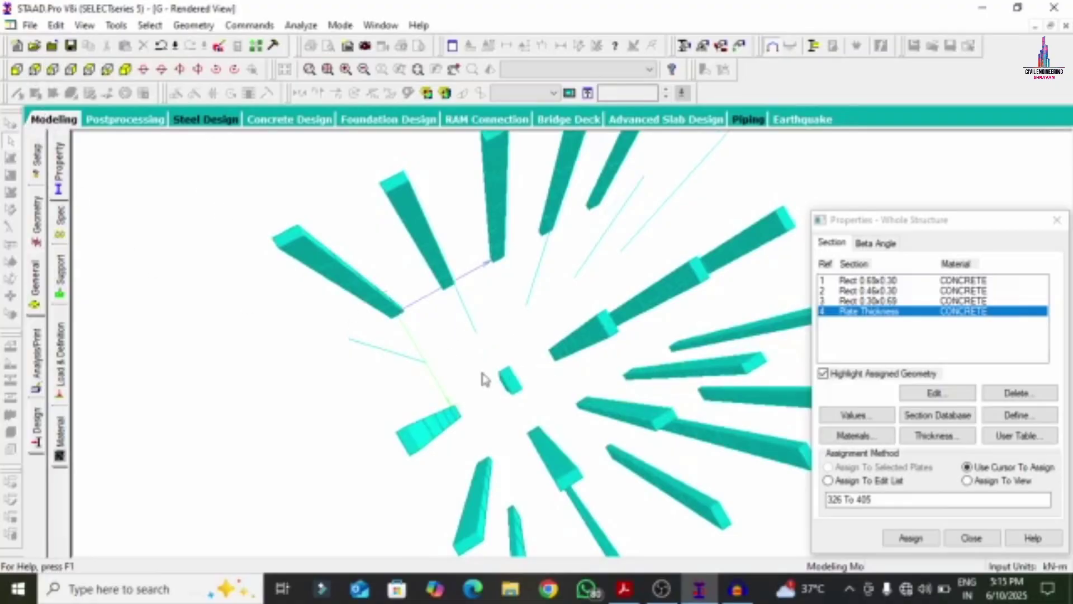
pyautogui.click(54, 120)
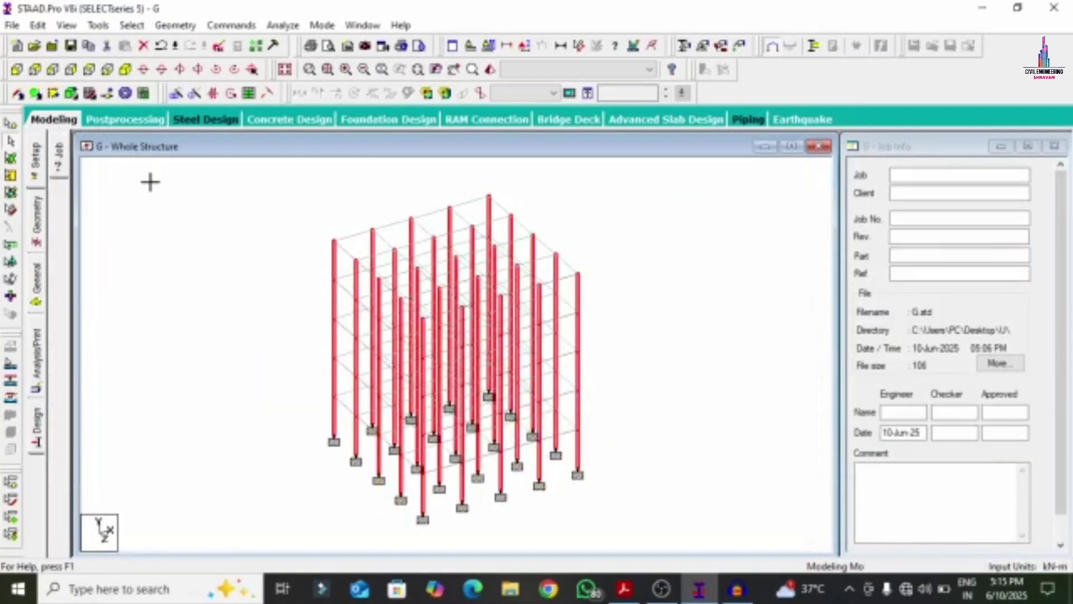
# Step: Select the members with missing property and assign the Rect 0.69x0.30 section to them
pyautogui.click(132, 26)
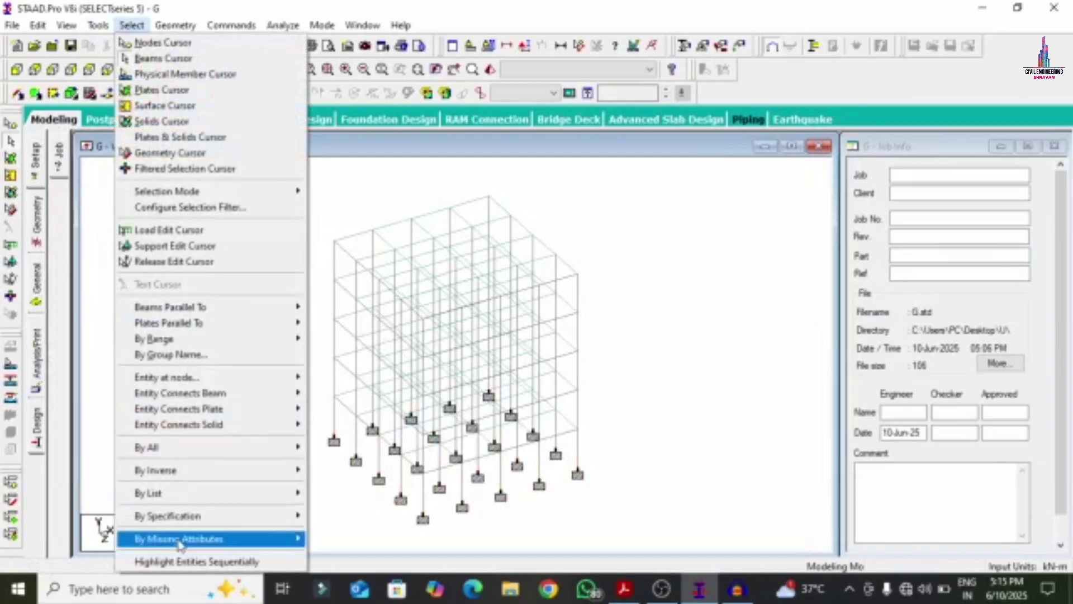
pyautogui.moveTo(182, 538)
pyautogui.click(391, 476)
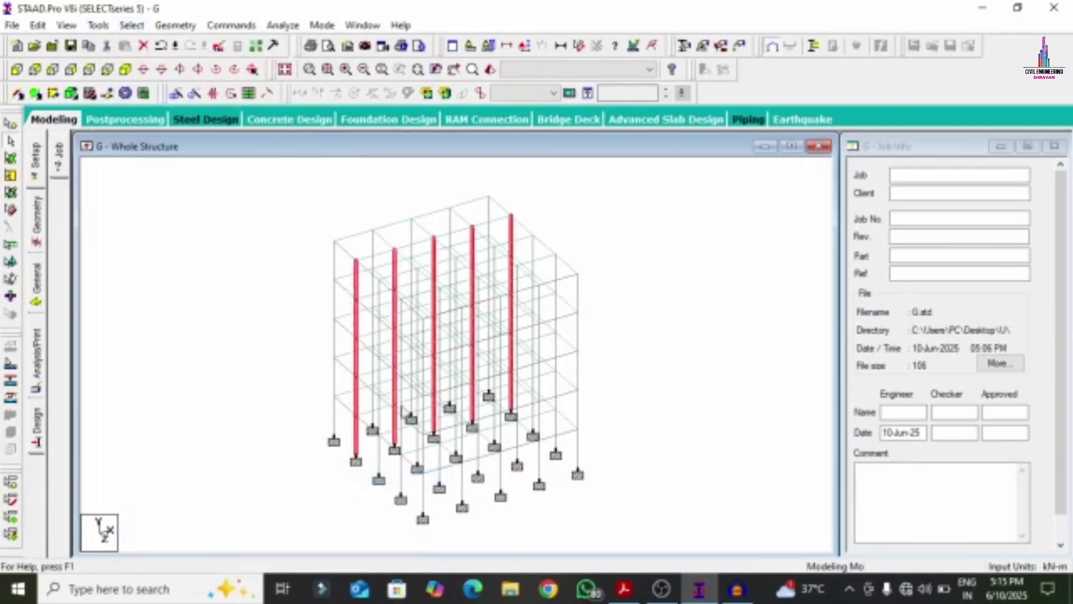
pyautogui.click(36, 287)
pyautogui.click(865, 290)
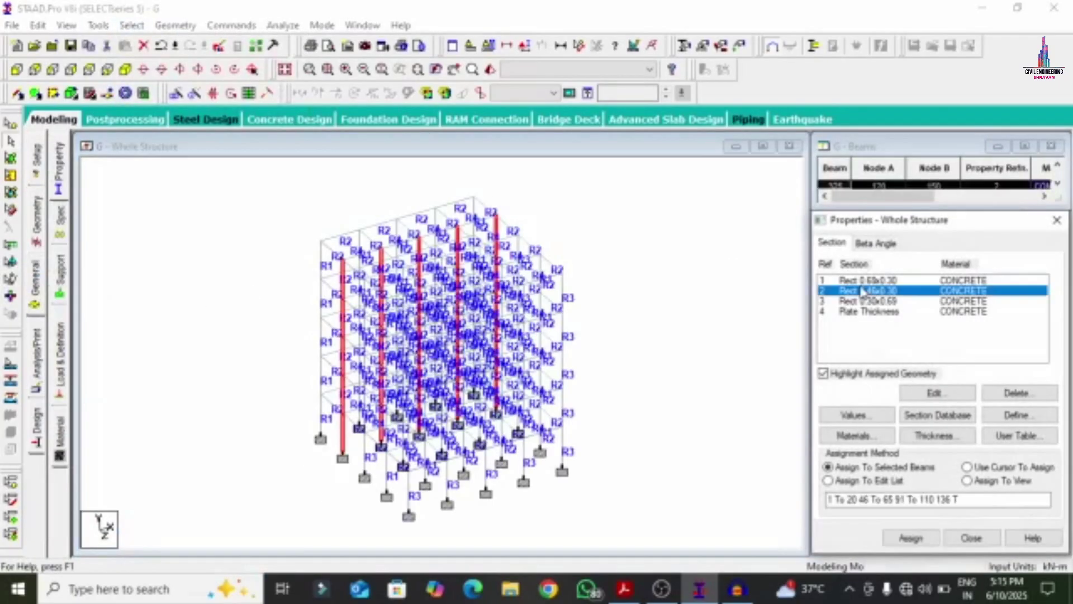
pyautogui.click(864, 280)
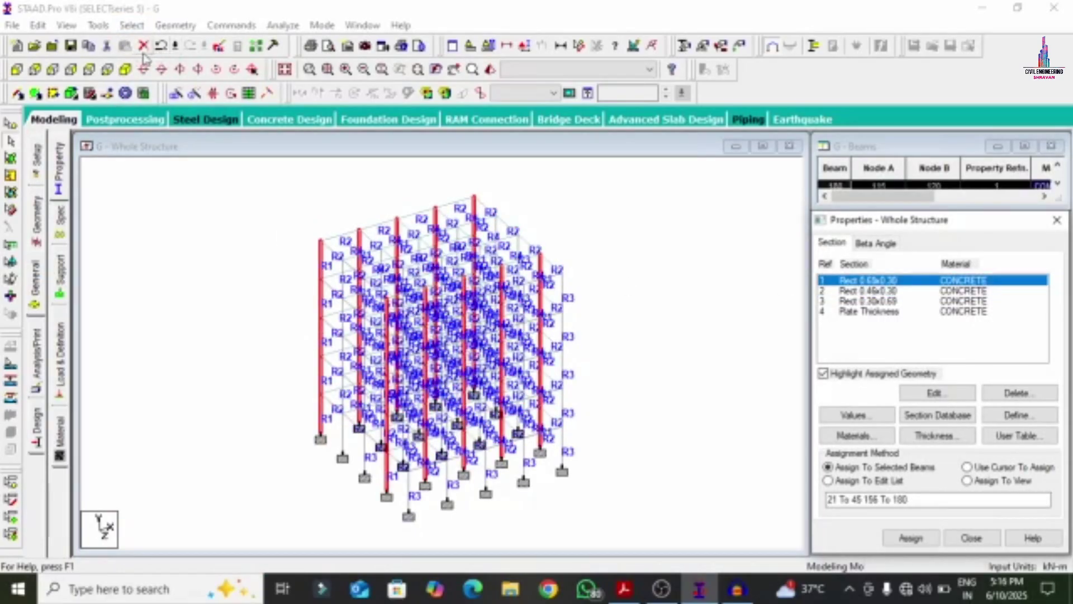
pyautogui.click(132, 25)
pyautogui.moveTo(228, 539)
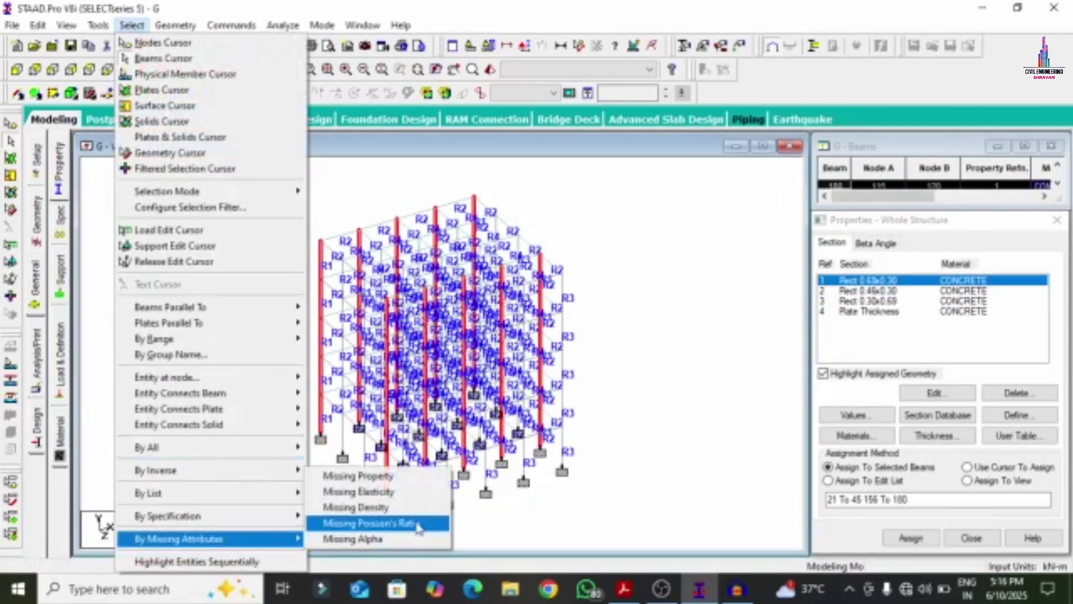
pyautogui.click(363, 476)
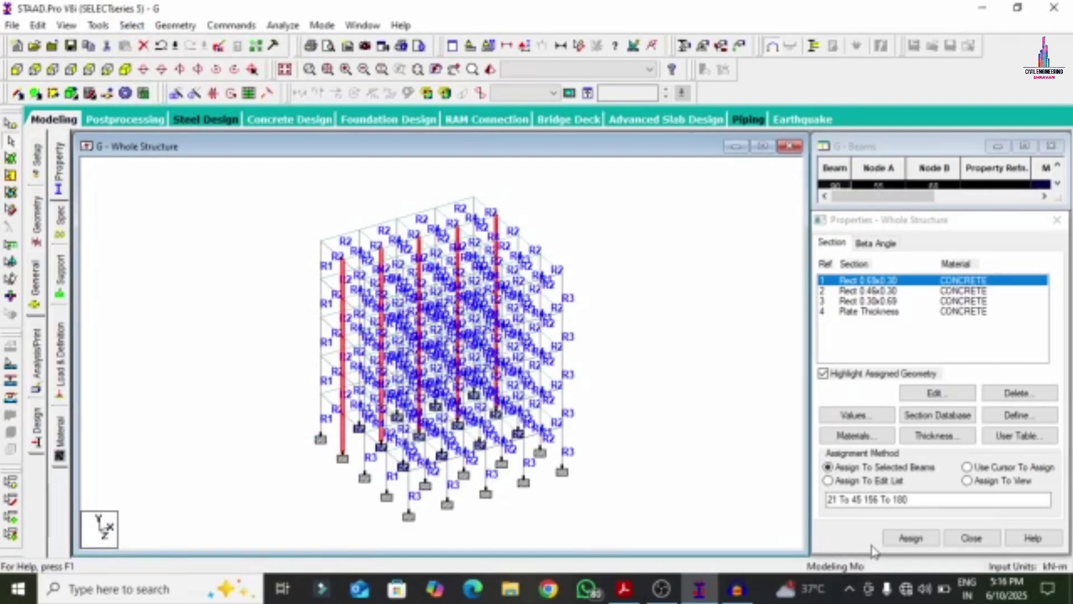
pyautogui.click(910, 538)
pyautogui.click(972, 428)
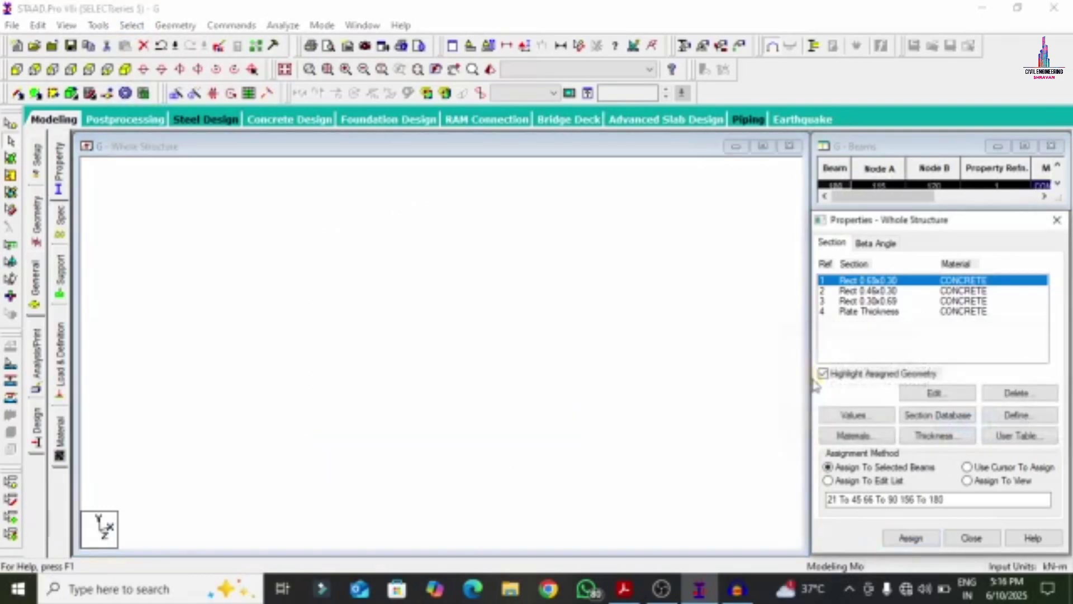
# Step: Render all members parallel to Y again, examine the complete set of columns from several angles, and return to modeling
pyautogui.click(132, 25)
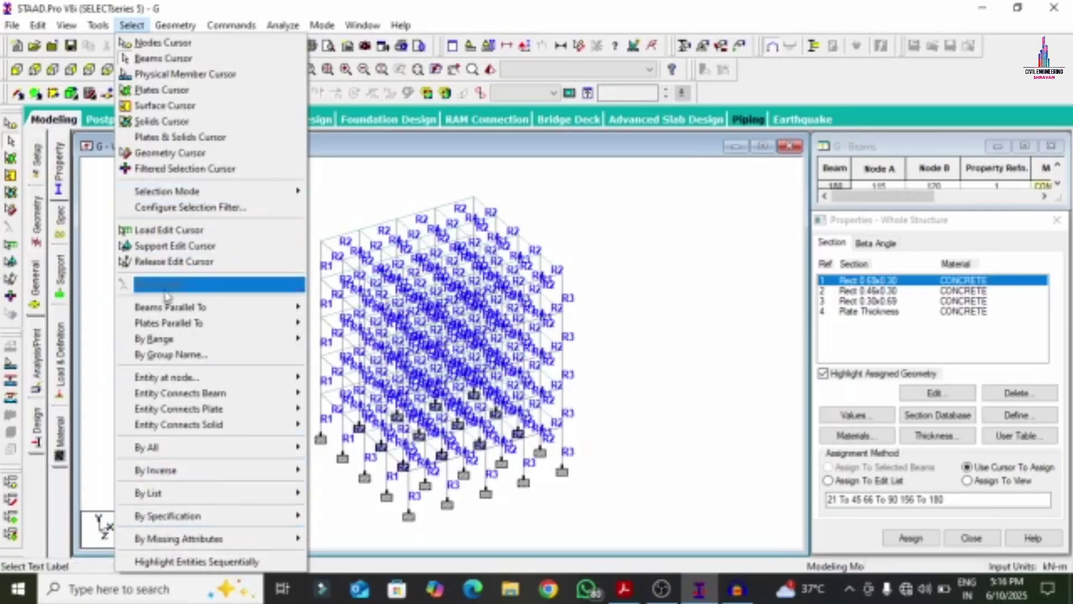
pyautogui.moveTo(167, 306)
pyautogui.click(330, 322)
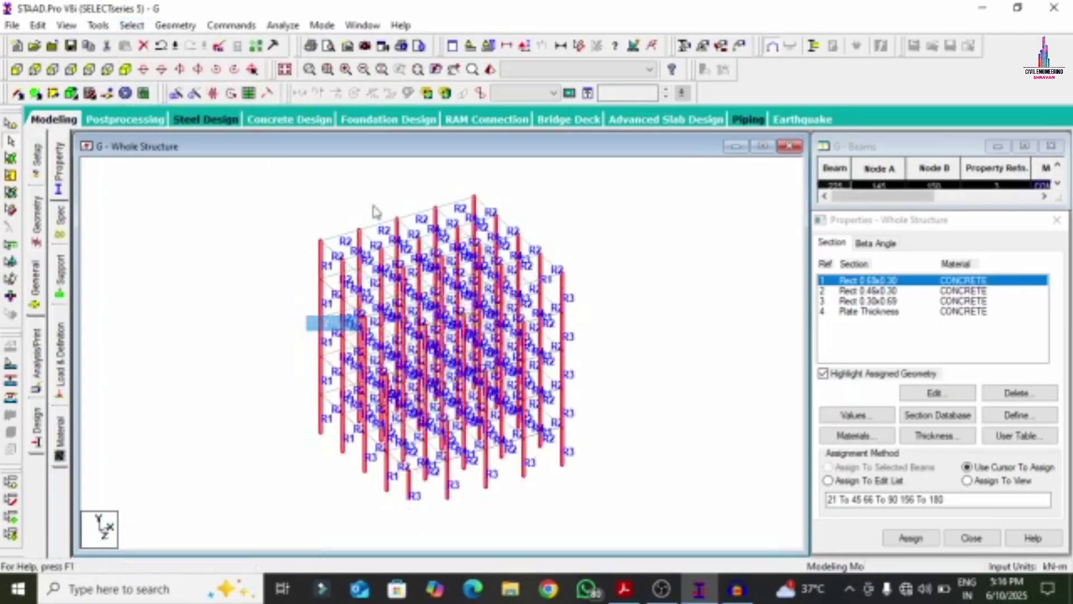
pyautogui.click(489, 69)
pyautogui.click(922, 167)
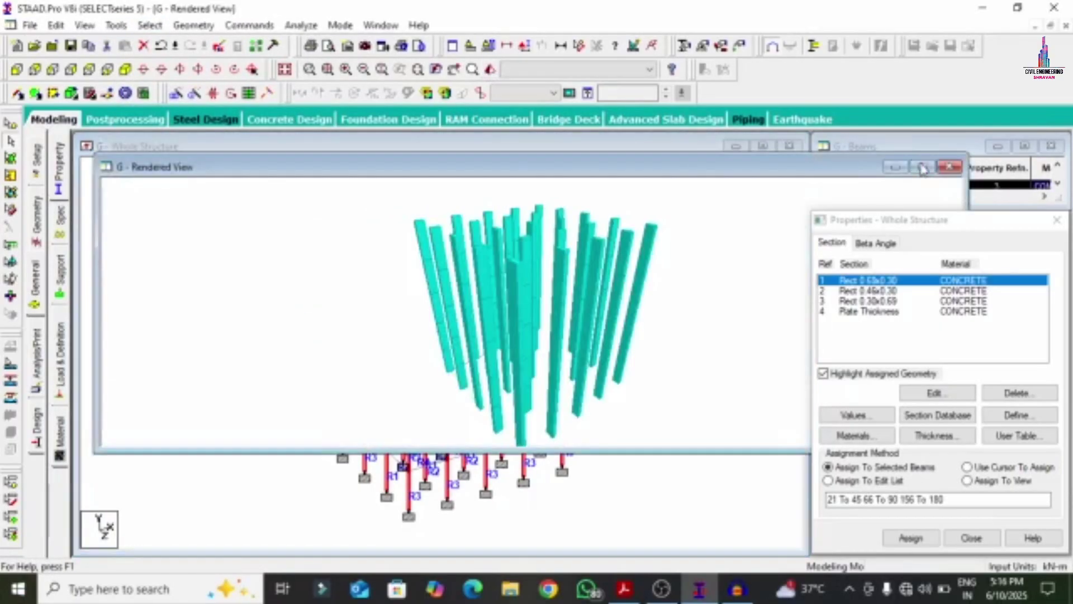
pyautogui.moveTo(723, 226); pyautogui.dragTo(698, 391)
pyautogui.moveTo(520, 230); pyautogui.dragTo(532, 202)
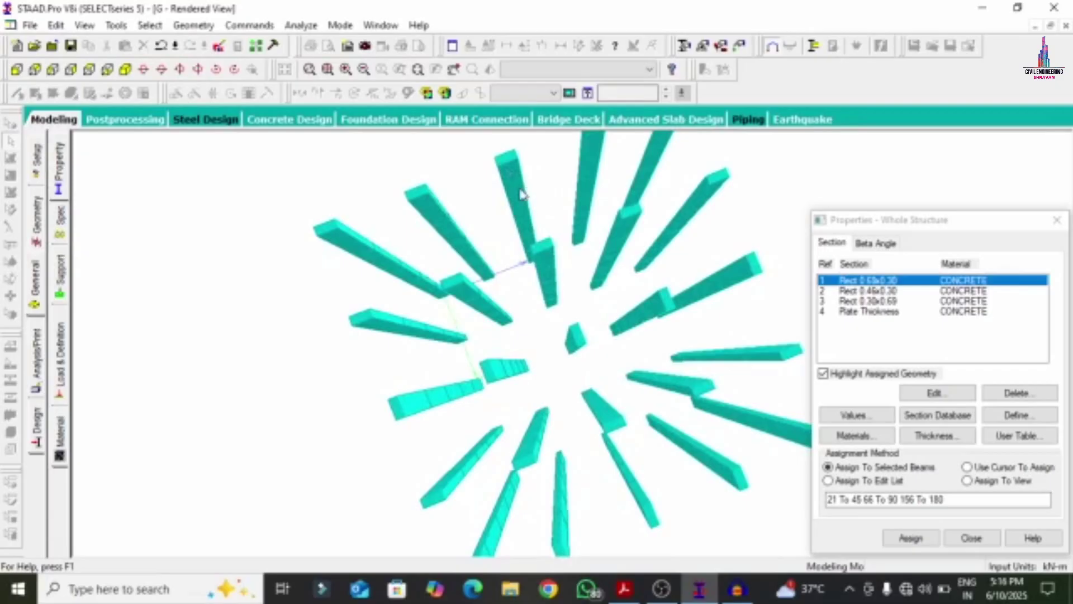
pyautogui.moveTo(551, 317); pyautogui.dragTo(590, 364)
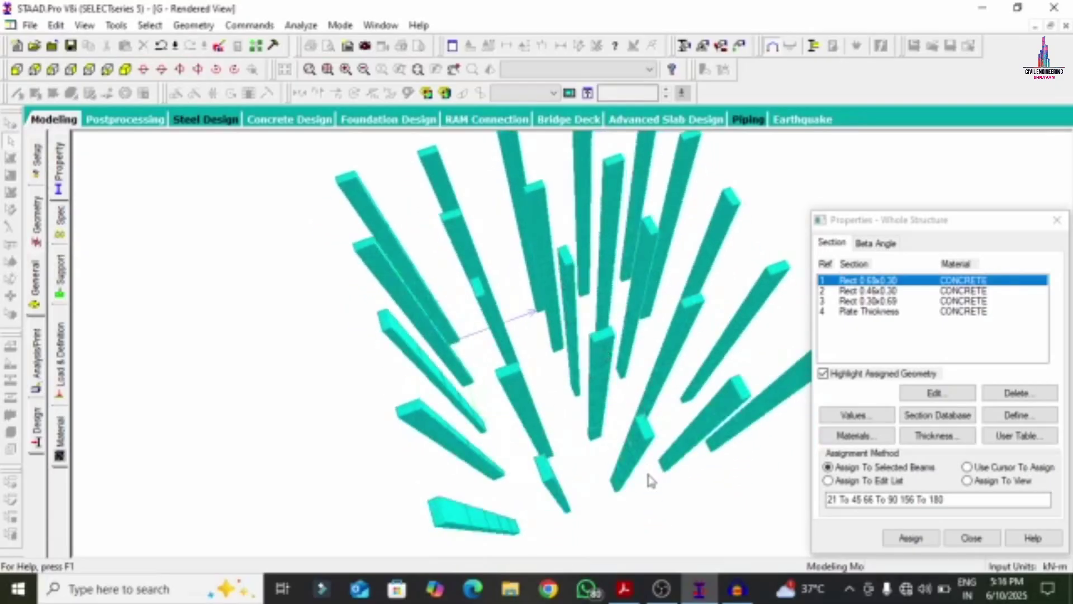
pyautogui.moveTo(644, 444); pyautogui.dragTo(570, 296)
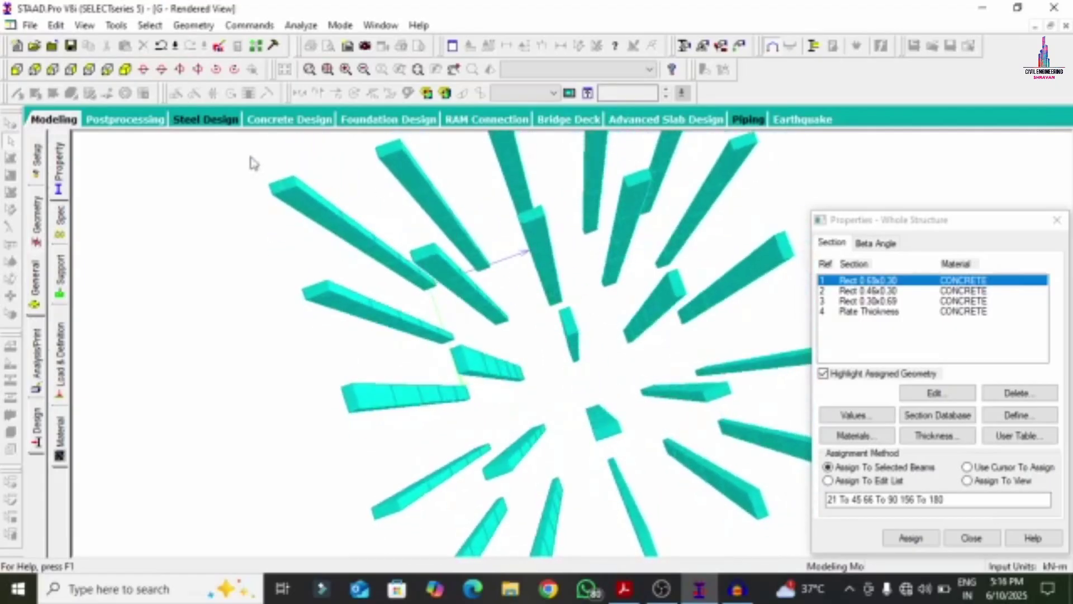
pyautogui.click(66, 120)
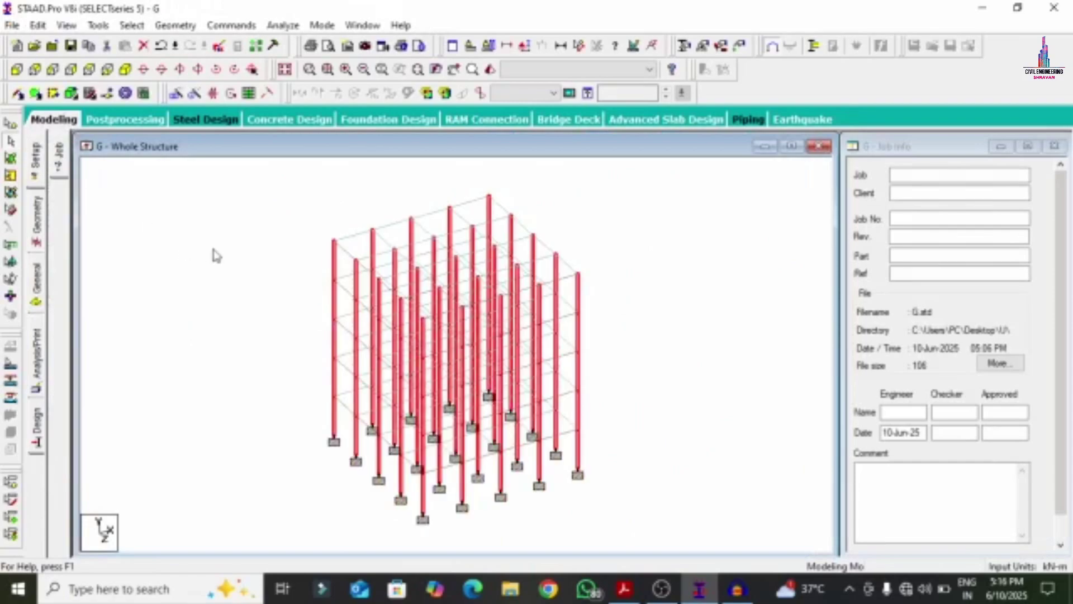
# Step: Delete the Rect 0.30x0.69 and Rect 0.69x0.30 section properties, declining the auto save
pyautogui.click(37, 294)
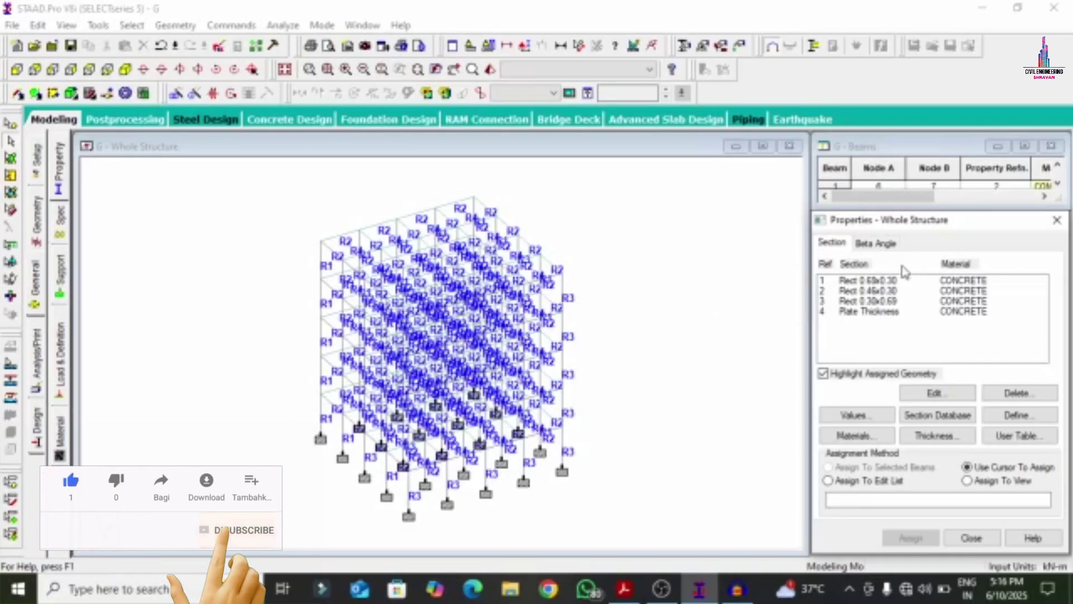
pyautogui.click(889, 302)
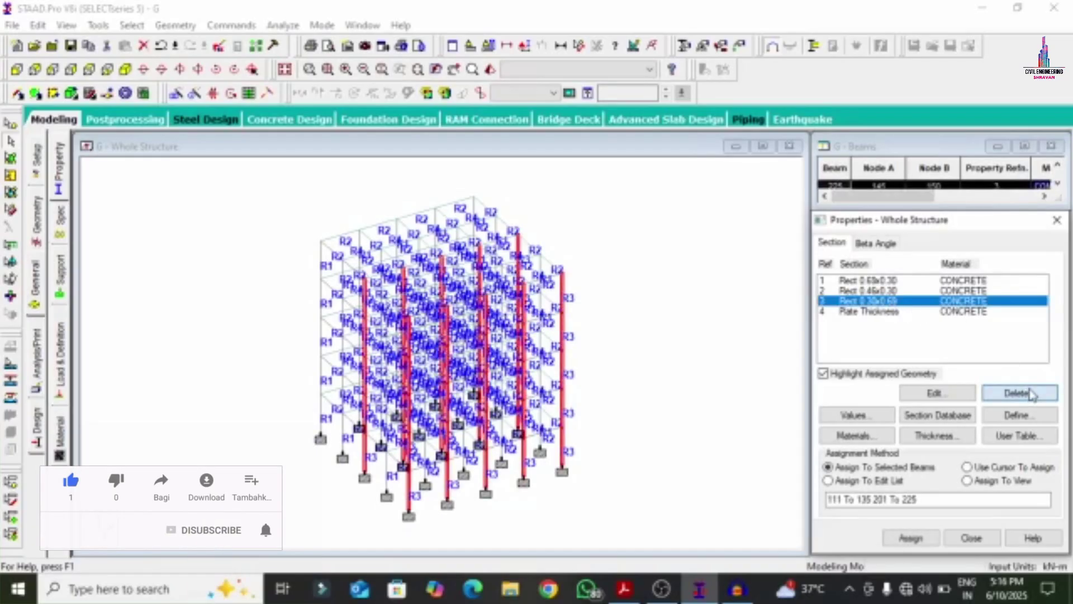
pyautogui.click(1020, 393)
pyautogui.click(954, 431)
pyautogui.click(871, 281)
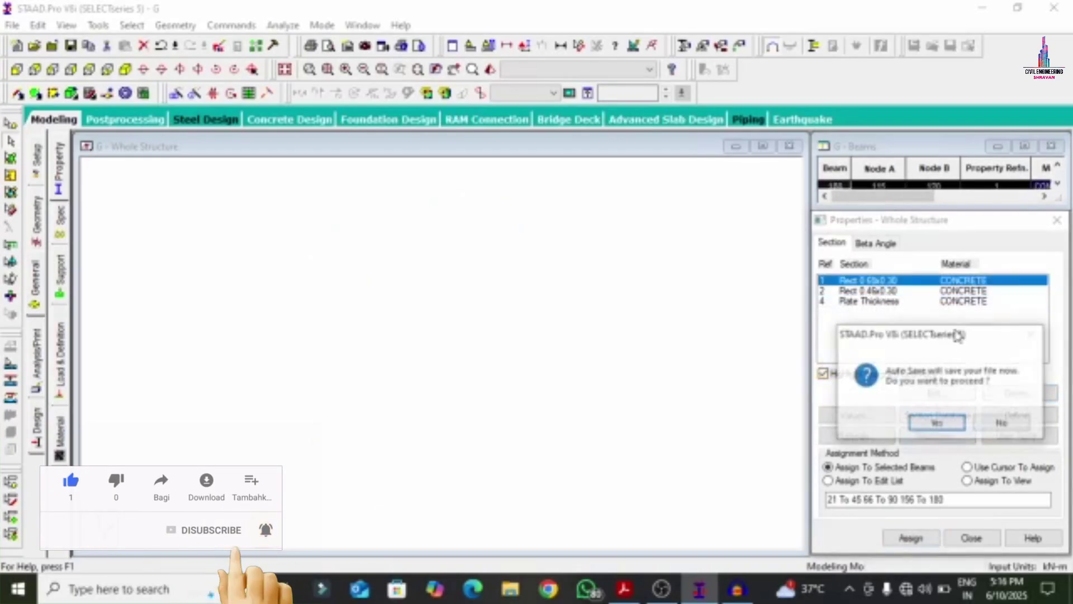
pyautogui.click(1004, 423)
pyautogui.click(1044, 398)
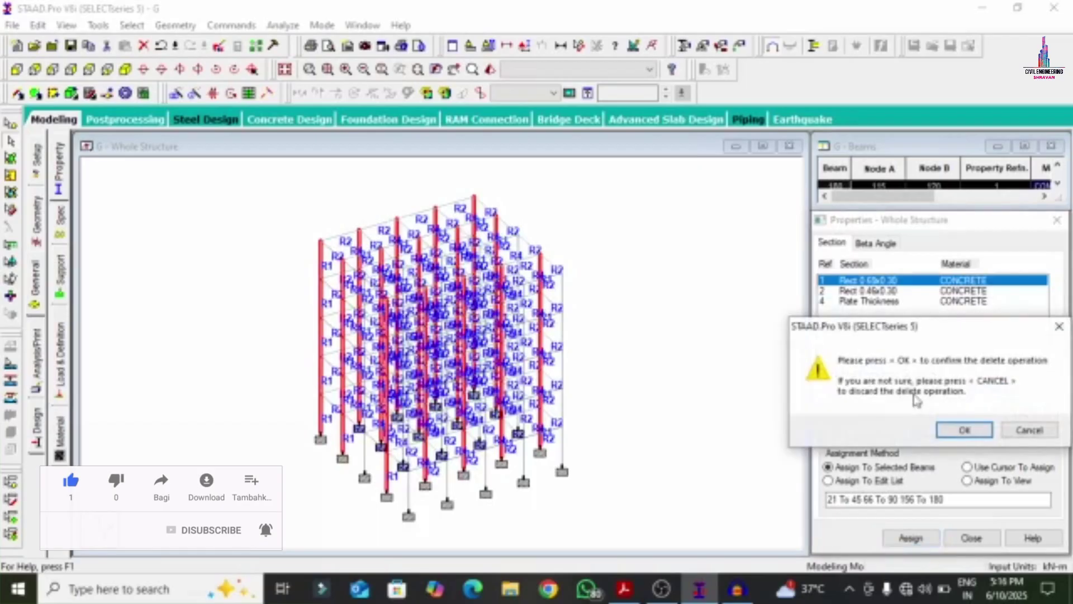
pyautogui.click(965, 429)
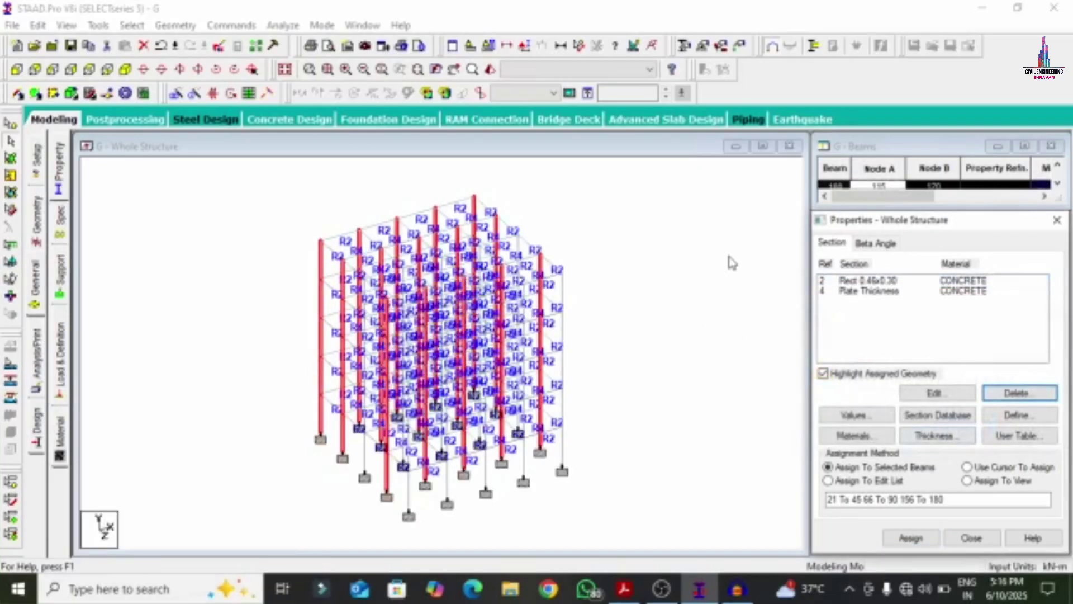
# Step: Define a rectangular concrete section property with YD 0.69 m and ZD 0.3 m
pyautogui.click(1018, 415)
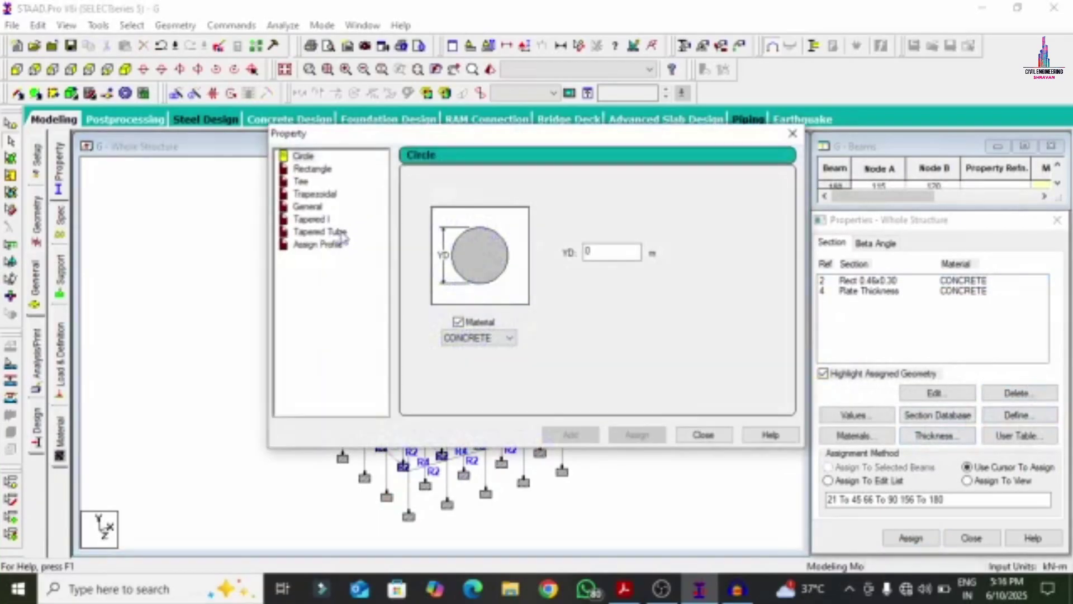
pyautogui.click(312, 169)
pyautogui.click(601, 240)
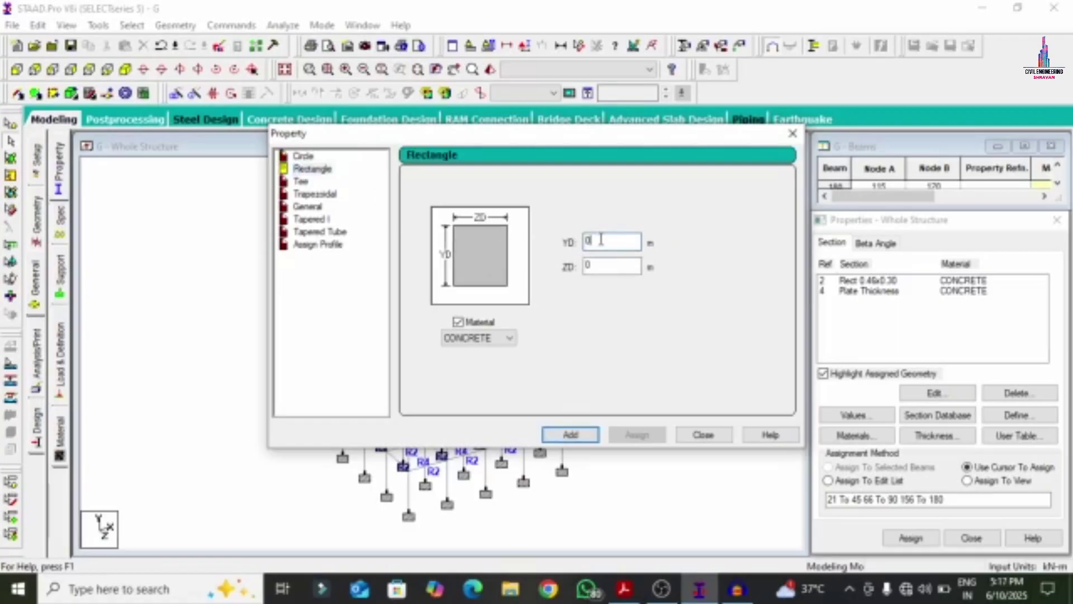
pyautogui.write('.69')
pyautogui.click(617, 266)
pyautogui.write('.3')
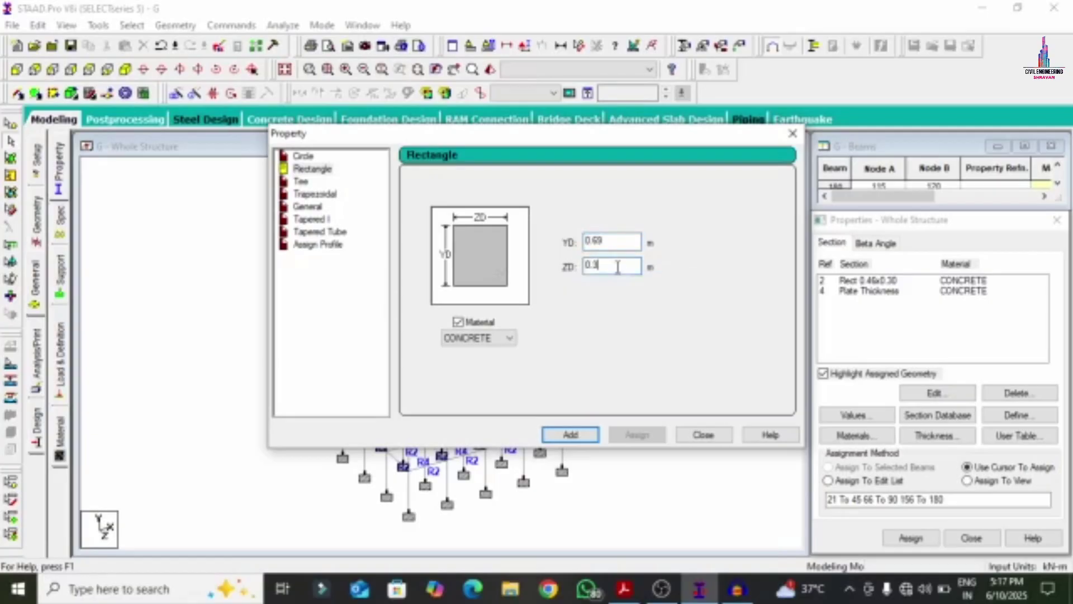
pyautogui.press('Return')
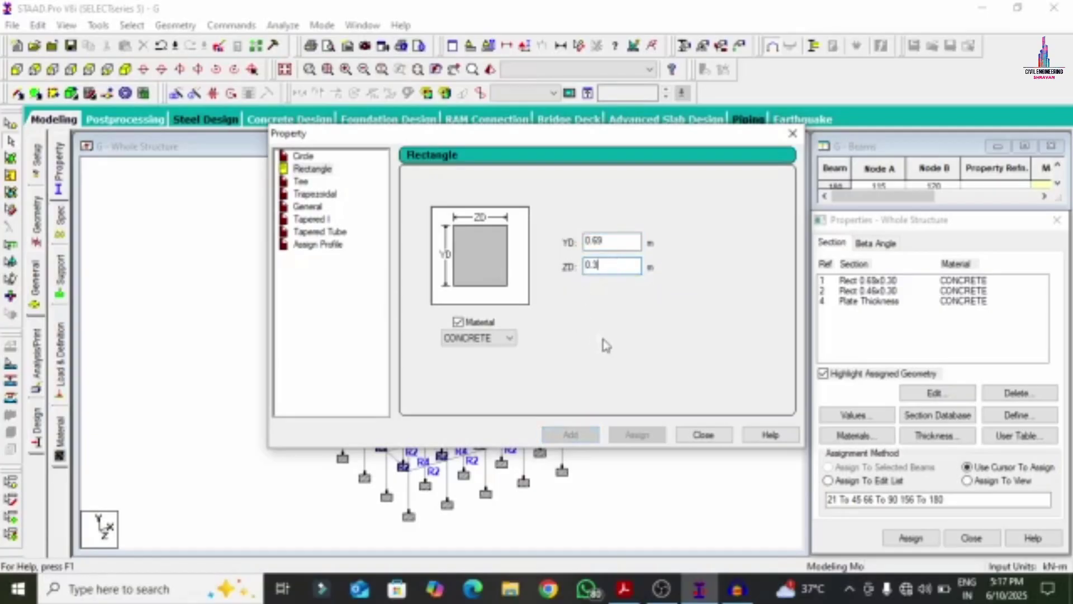
pyautogui.click(696, 434)
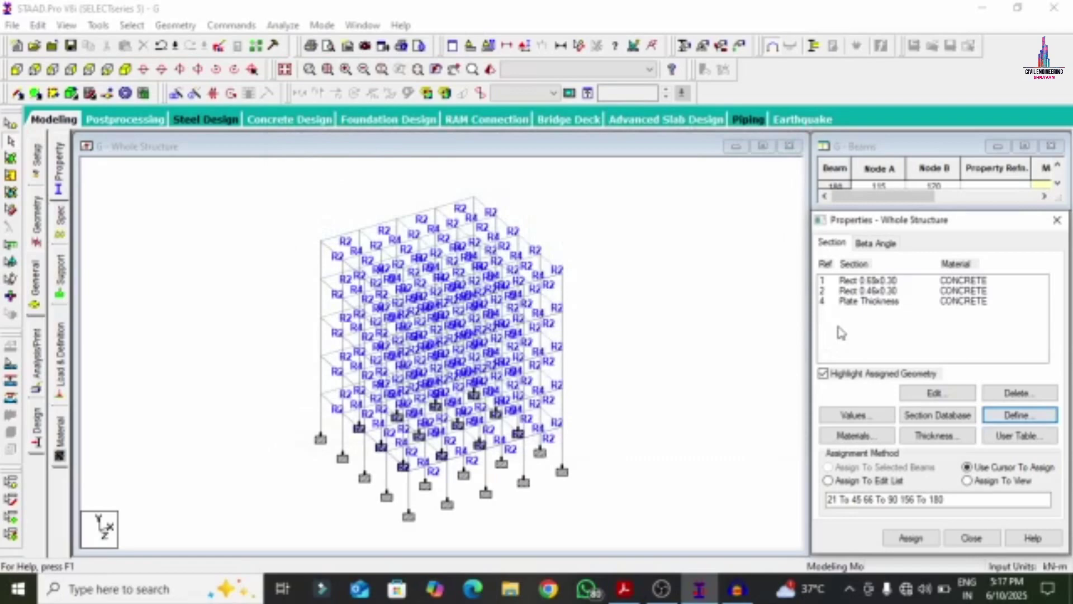
# Step: Assign the Rect 0.69x0.30 section to all beams parallel to Y
pyautogui.click(869, 280)
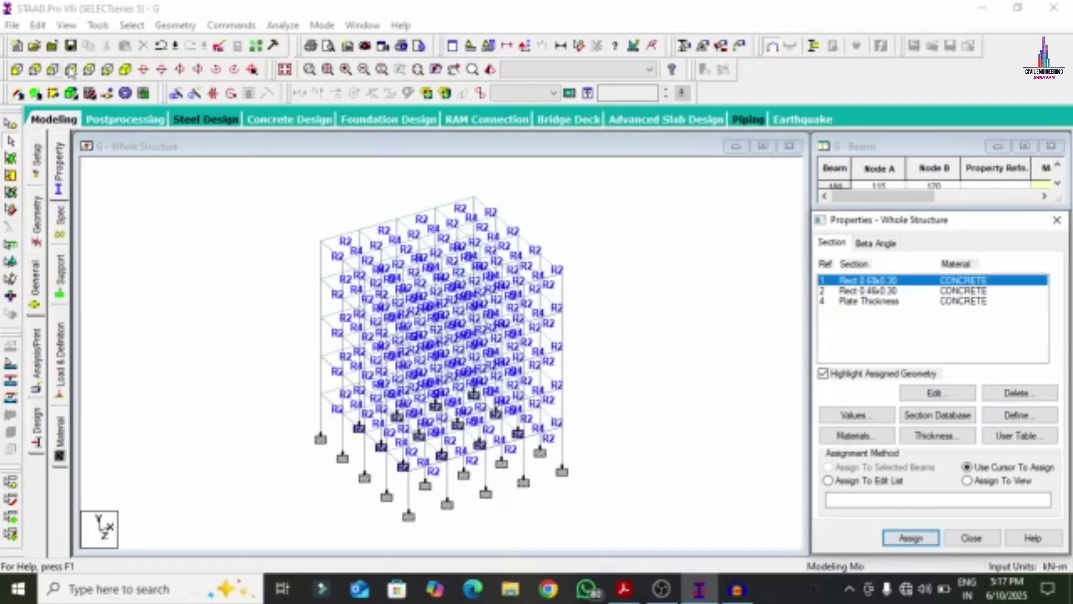
pyautogui.click(132, 25)
pyautogui.moveTo(280, 307)
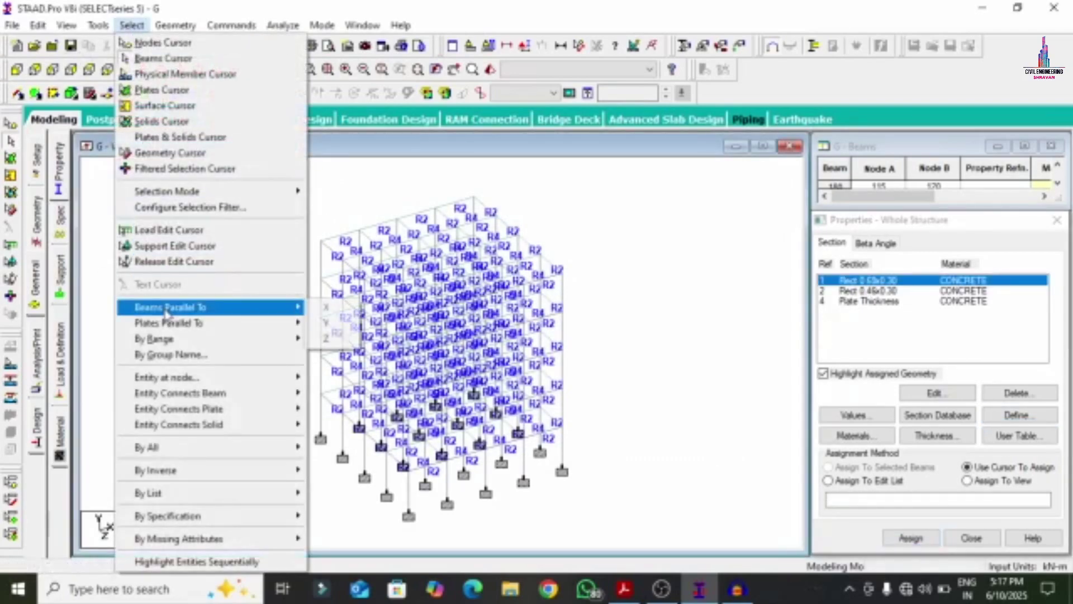
pyautogui.click(327, 324)
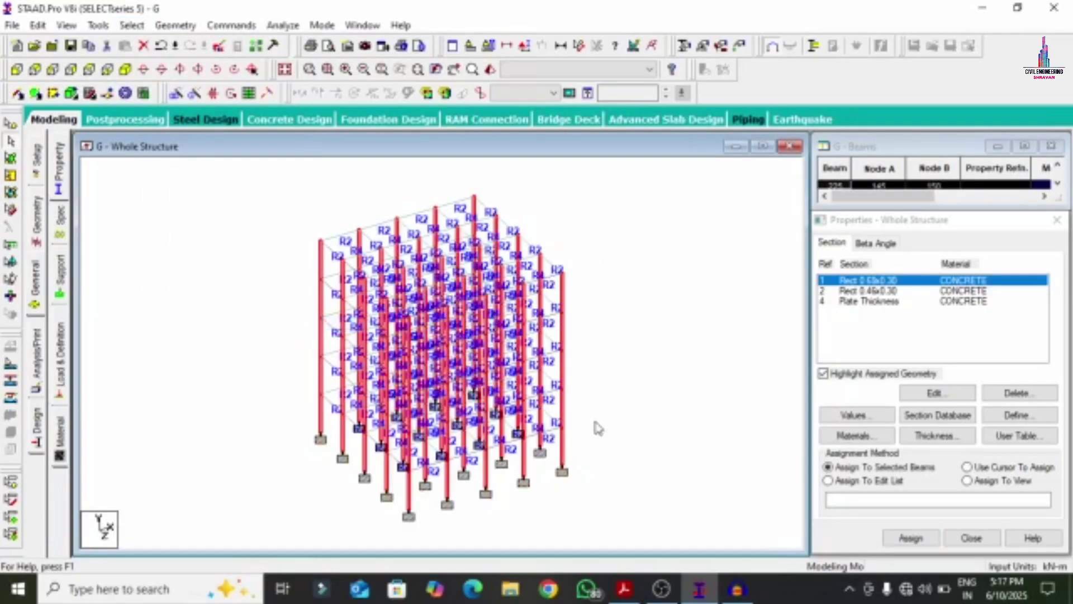
pyautogui.click(911, 537)
pyautogui.click(956, 428)
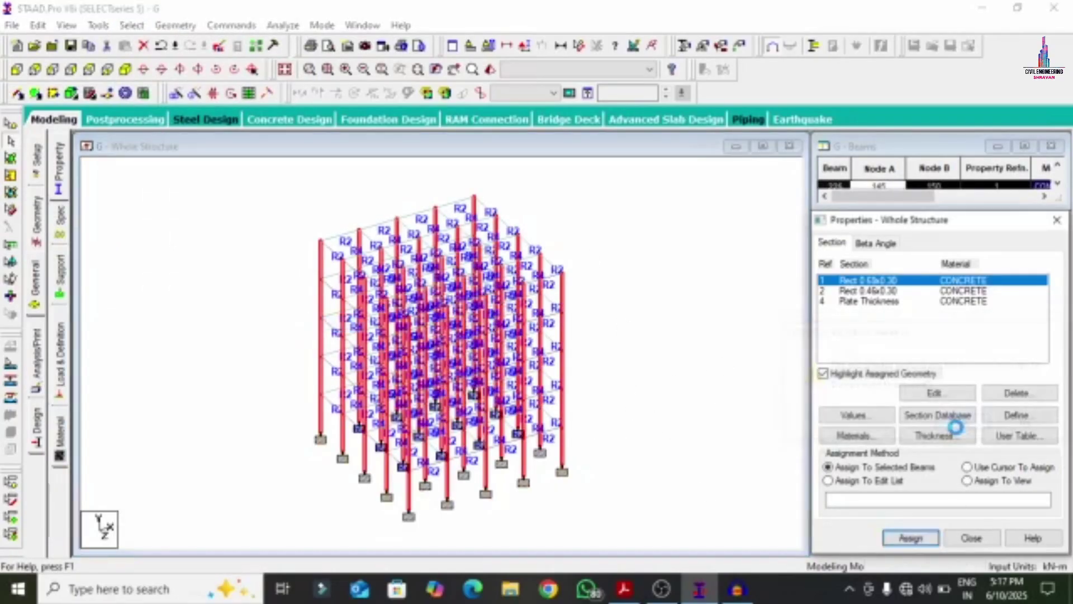
# Step: Examine the orientation of all columns in an enlarged 3D rendering from above, and return to modeling
pyautogui.rightClick(568, 246)
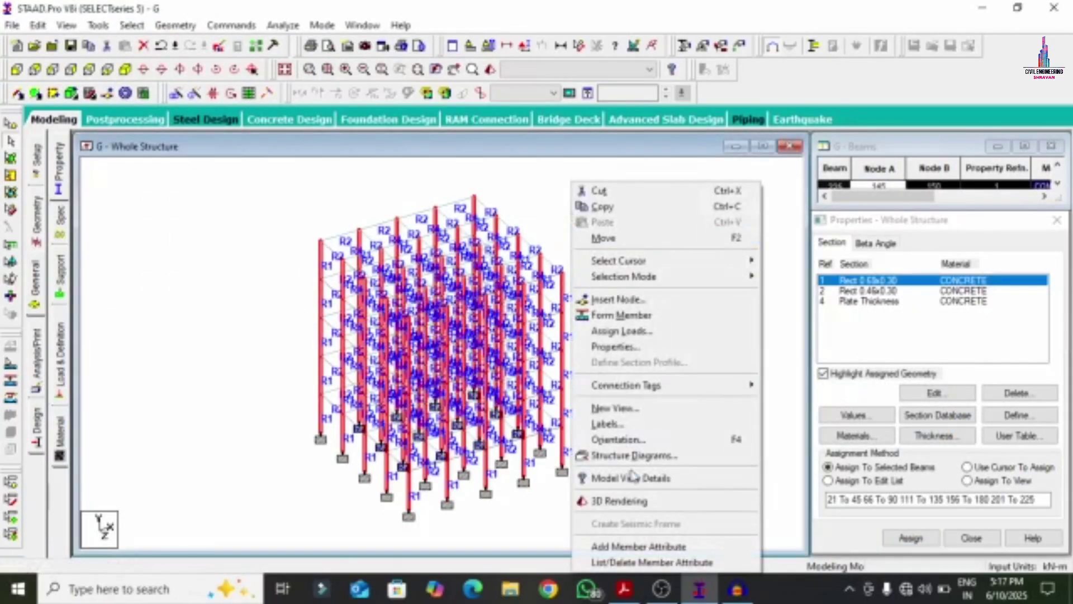
pyautogui.click(634, 499)
pyautogui.moveTo(695, 317); pyautogui.dragTo(615, 391)
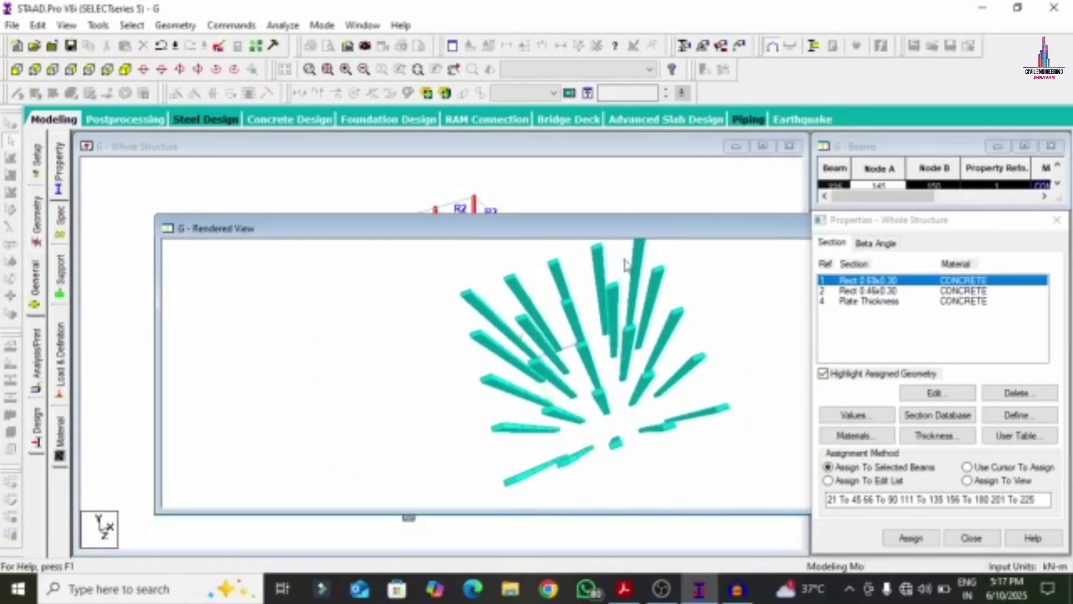
pyautogui.moveTo(635, 236); pyautogui.dragTo(512, 176)
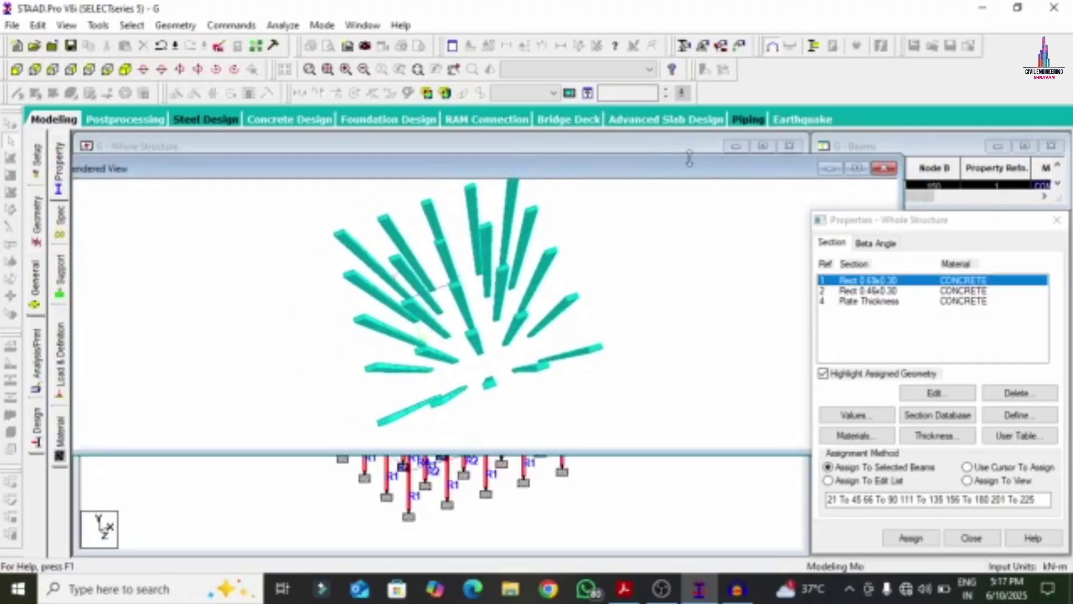
pyautogui.click(849, 169)
pyautogui.scroll(5, 584, 282)
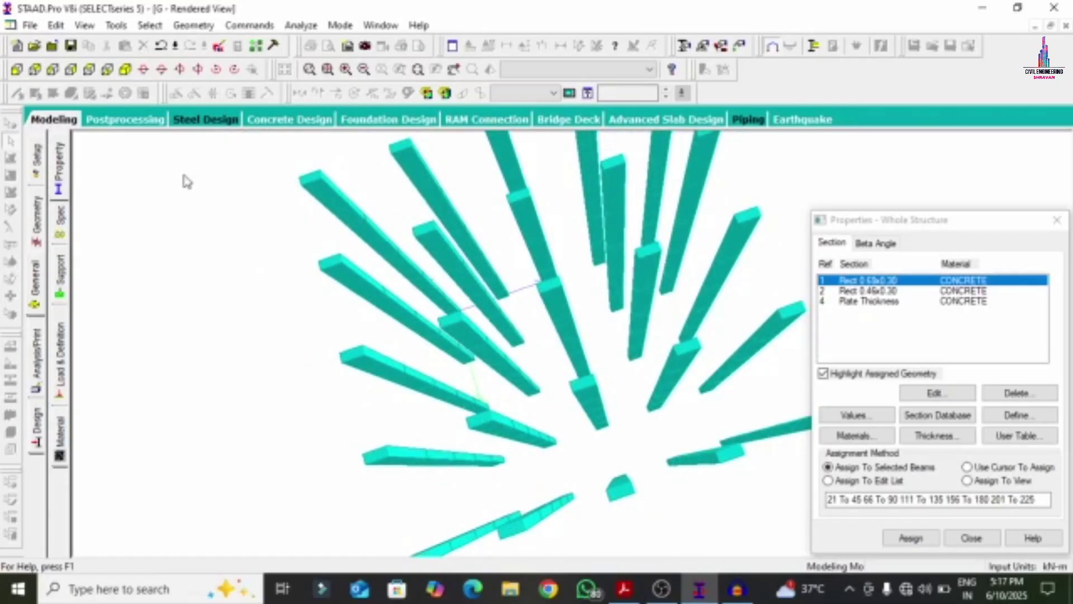
pyautogui.click(50, 120)
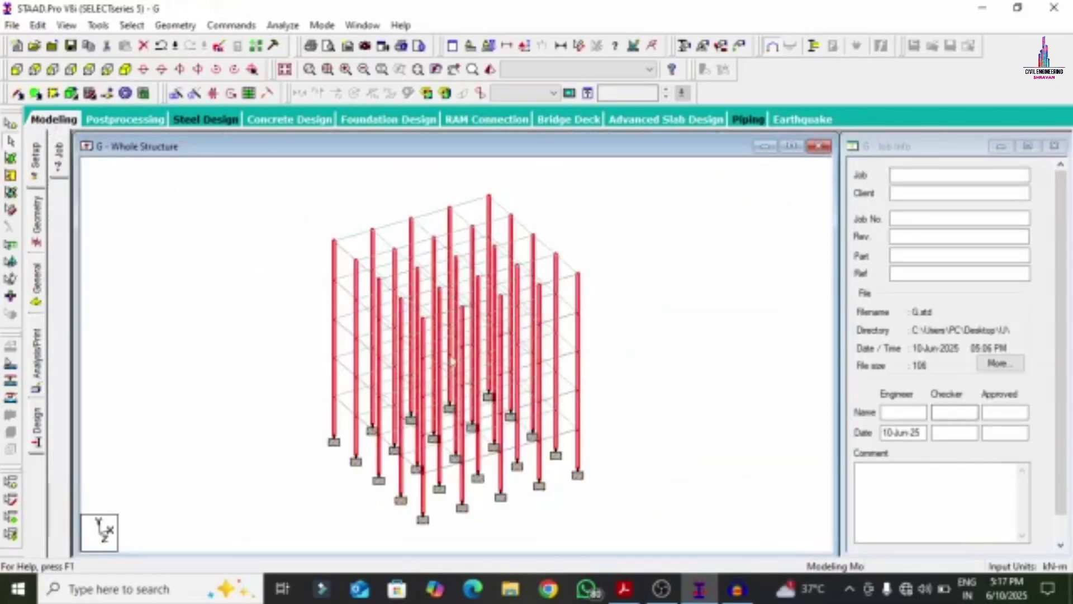
# Step: In the plan view with section properties shown, select the second row of columns and create a beta angle of 30 degrees
pyautogui.click(284, 207)
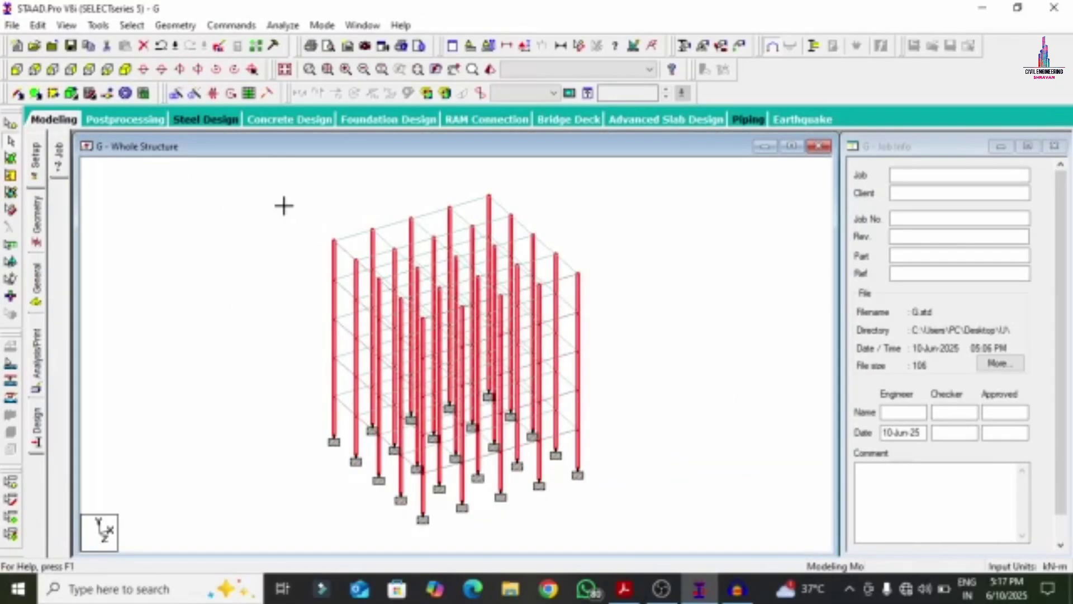
pyautogui.click(88, 69)
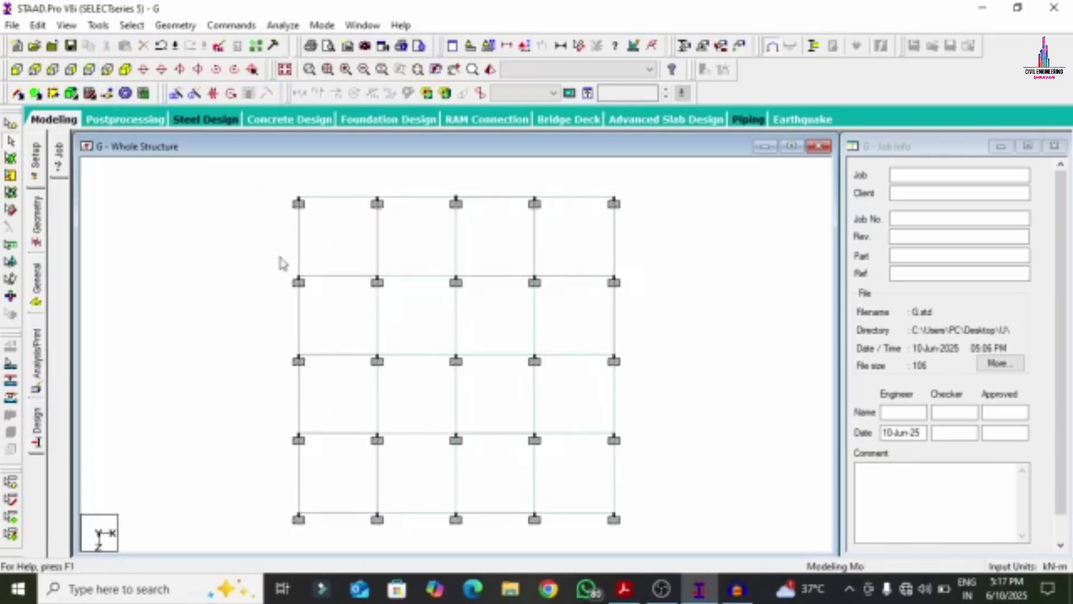
pyautogui.click(40, 302)
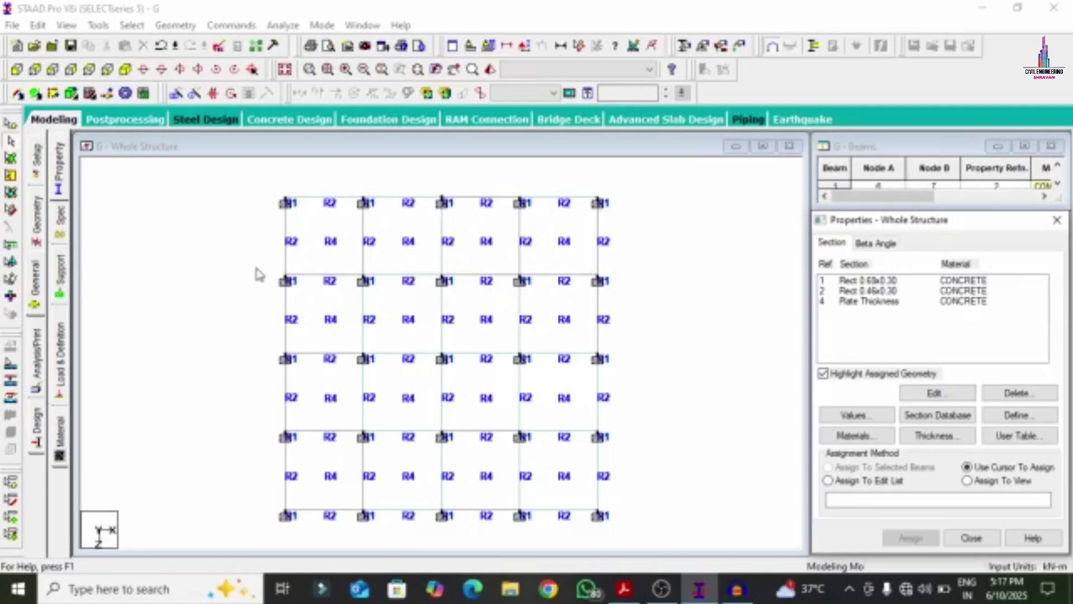
pyautogui.moveTo(256, 262); pyautogui.dragTo(306, 311)
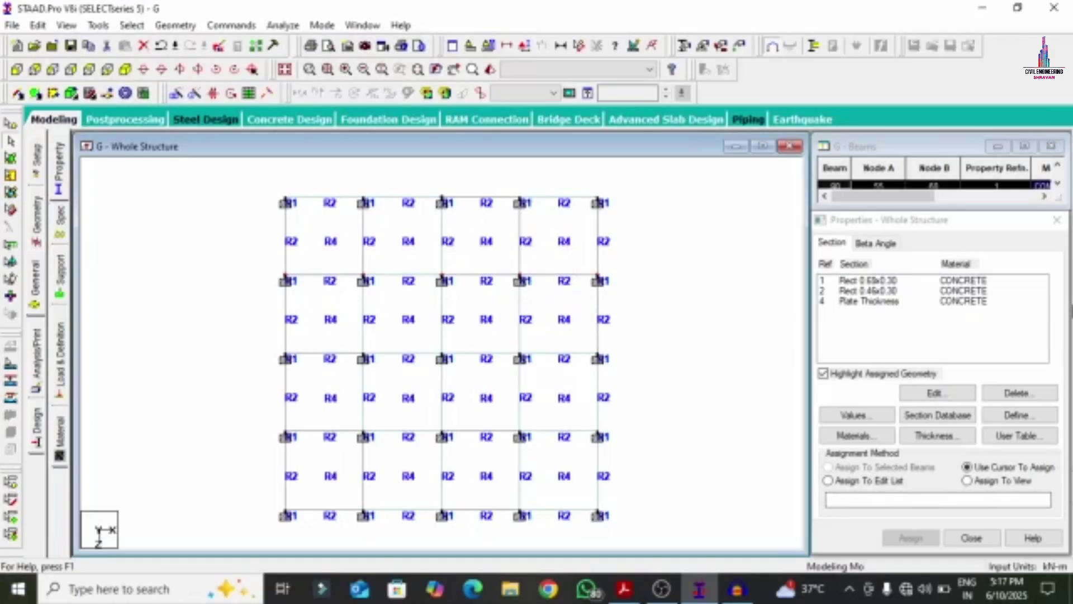
pyautogui.click(863, 245)
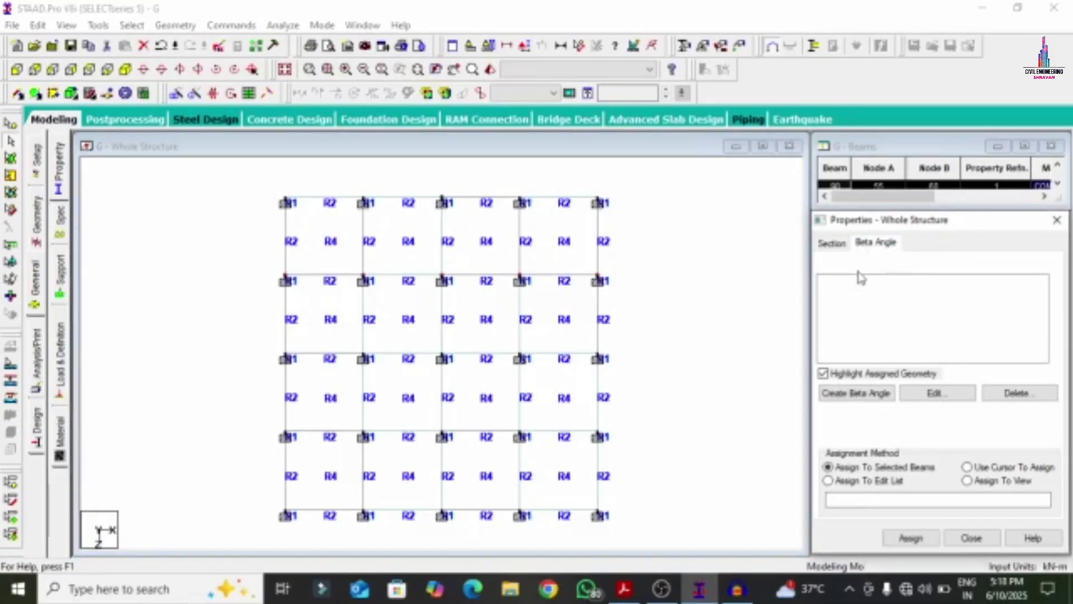
pyautogui.click(867, 393)
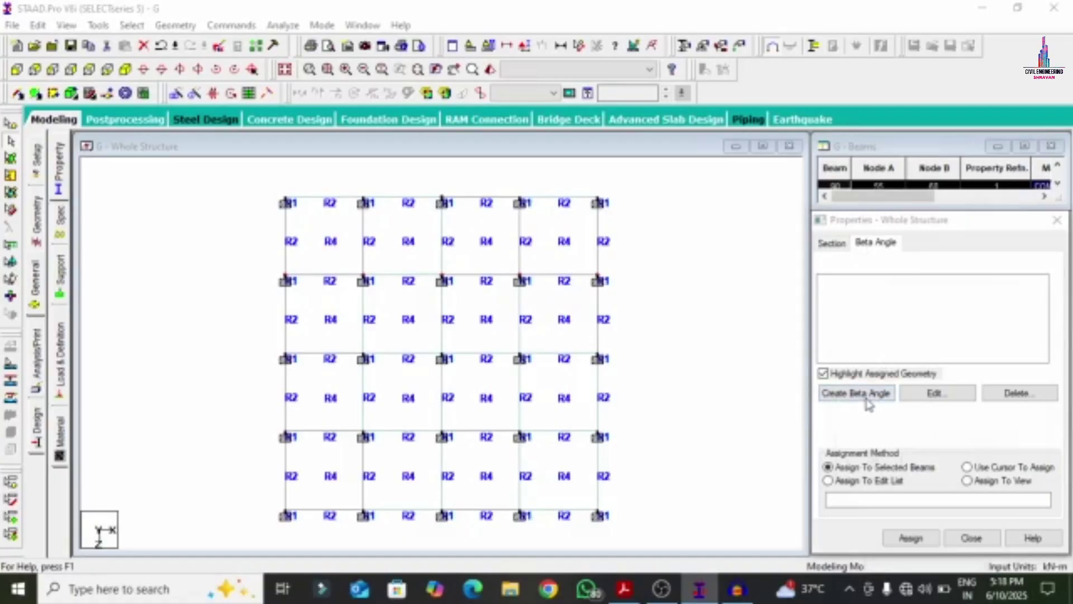
pyautogui.click(972, 332)
pyautogui.moveTo(972, 332); pyautogui.dragTo(959, 331)
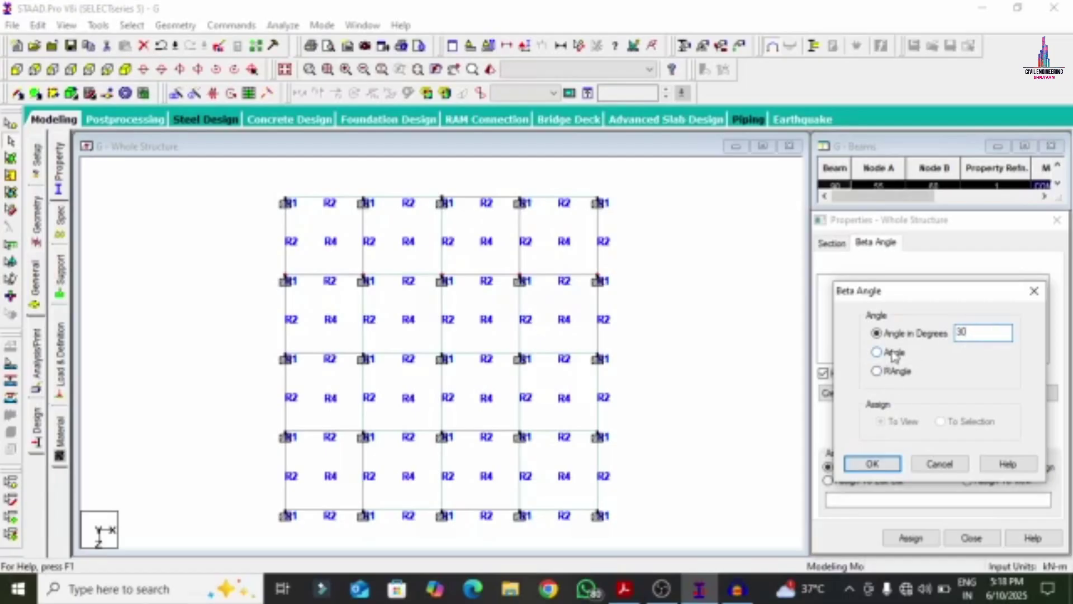
pyautogui.click(873, 464)
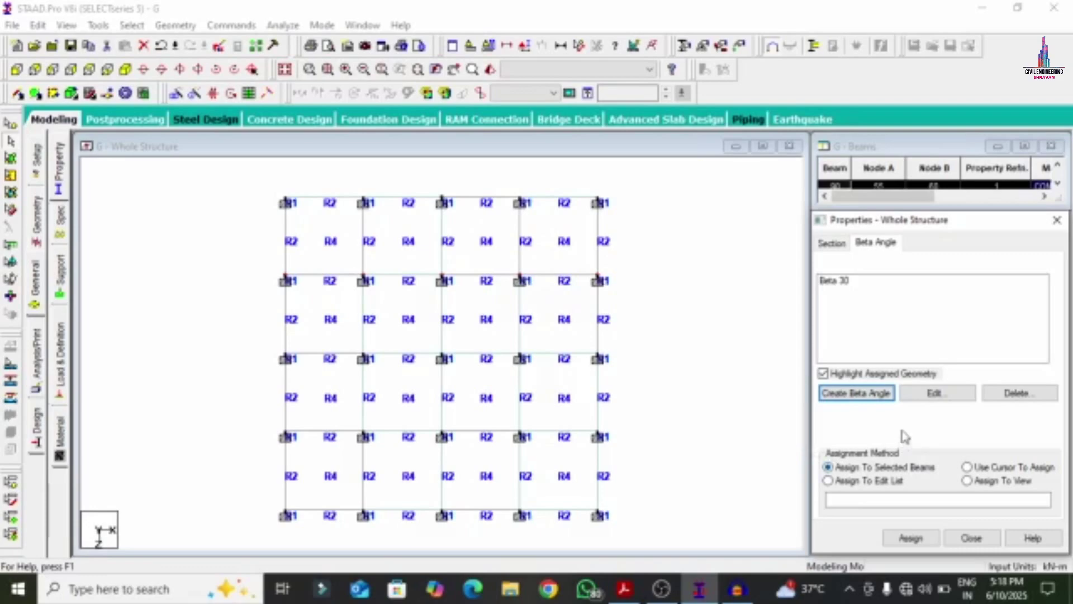
# Step: Assign Beta 30 to the second row of columns in the plan view and clear the selection
pyautogui.click(835, 281)
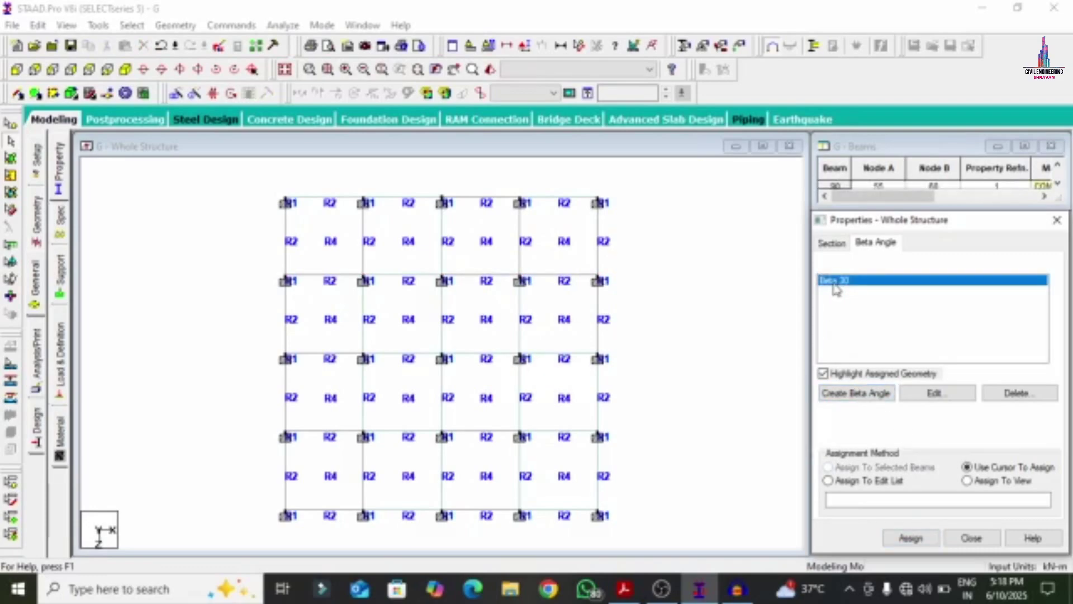
pyautogui.moveTo(260, 262); pyautogui.dragTo(264, 319)
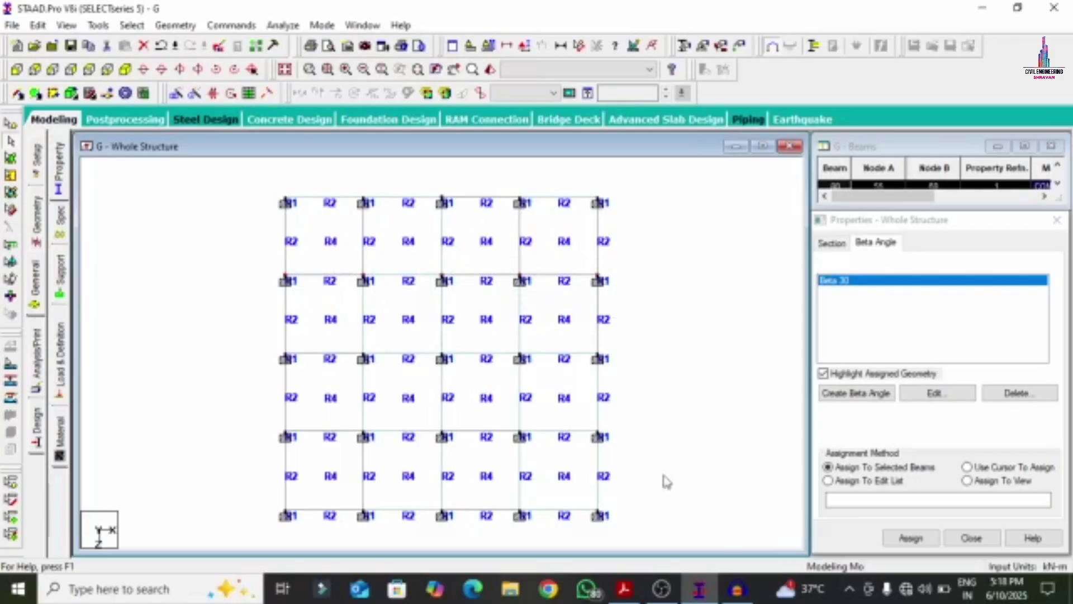
pyautogui.click(910, 537)
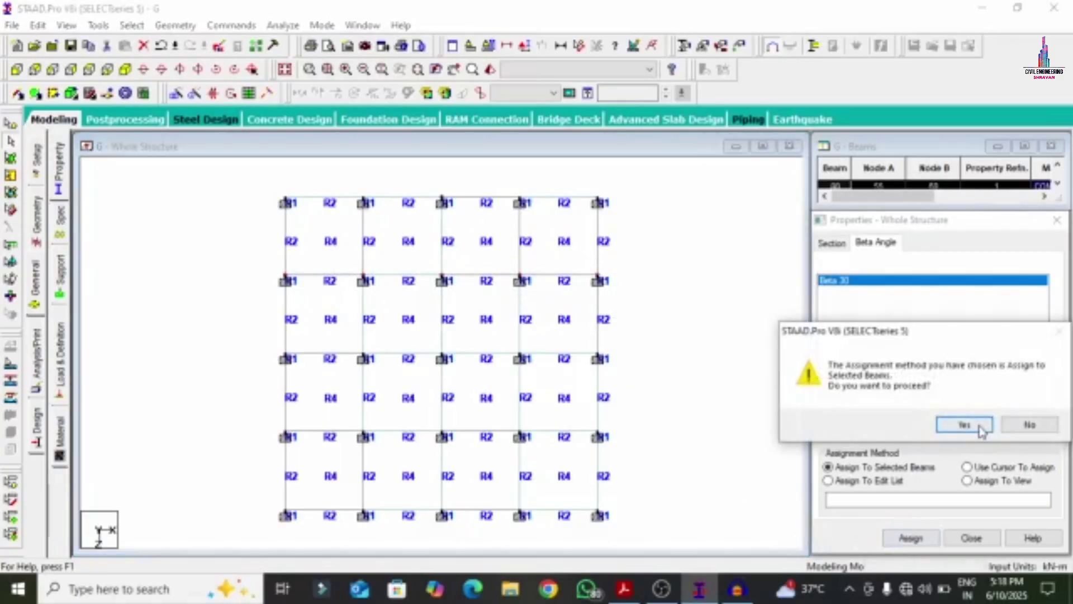
pyautogui.click(952, 424)
pyautogui.click(235, 293)
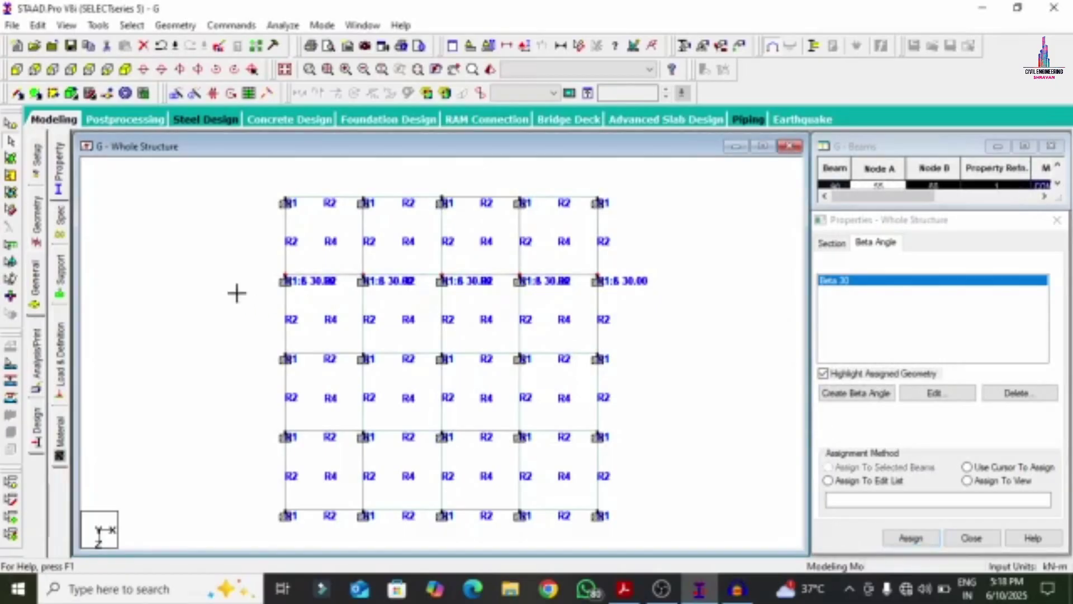
# Step: Select the second row of columns in the plan view and examine their rotated orientation in an enlarged 3D rendering
pyautogui.click(125, 70)
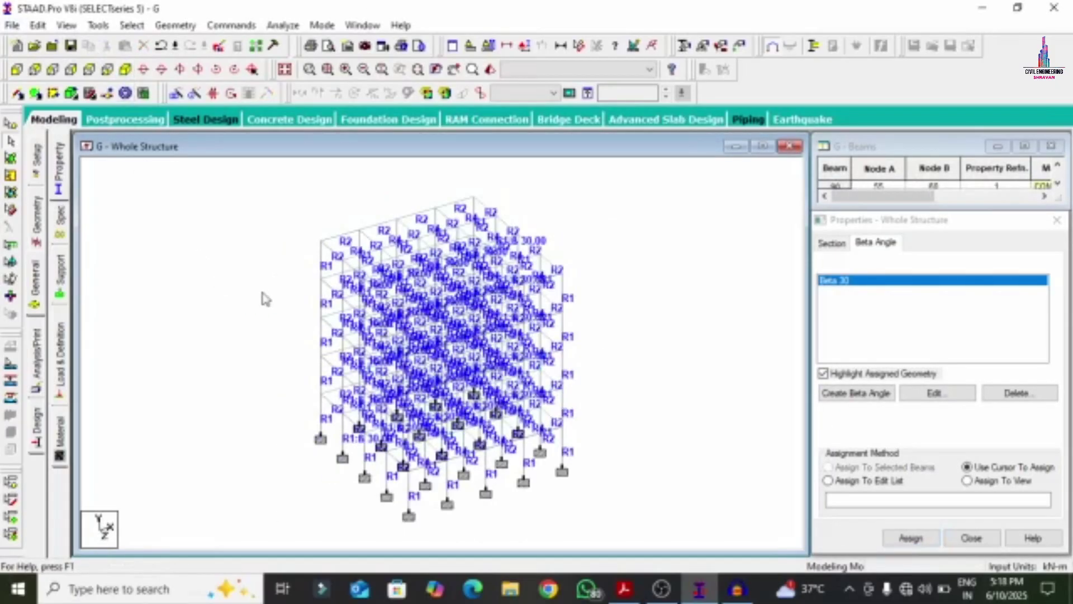
pyautogui.click(89, 68)
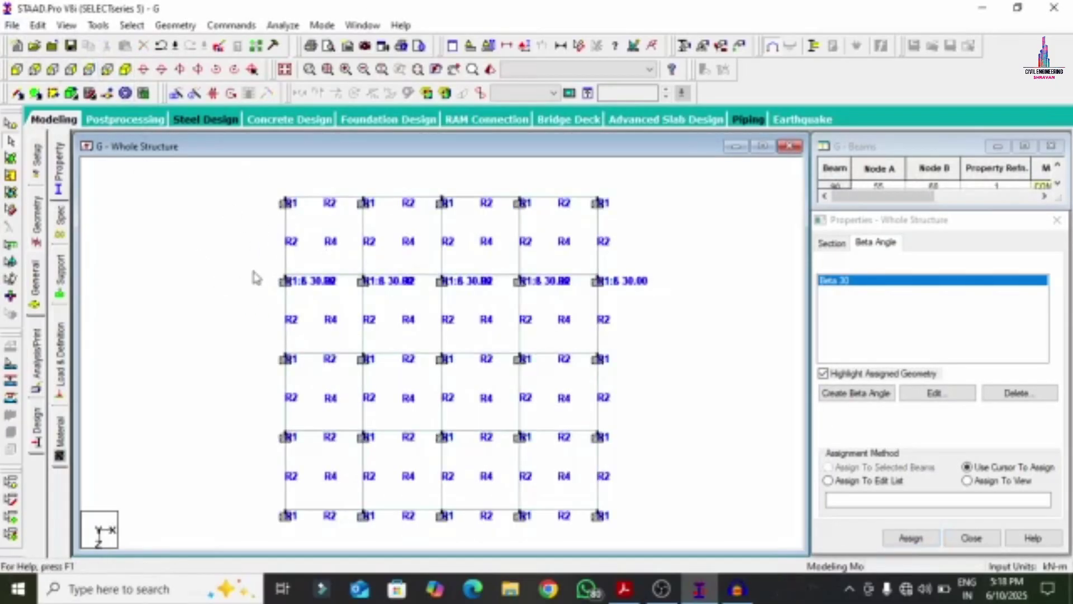
pyautogui.moveTo(255, 263); pyautogui.dragTo(313, 294)
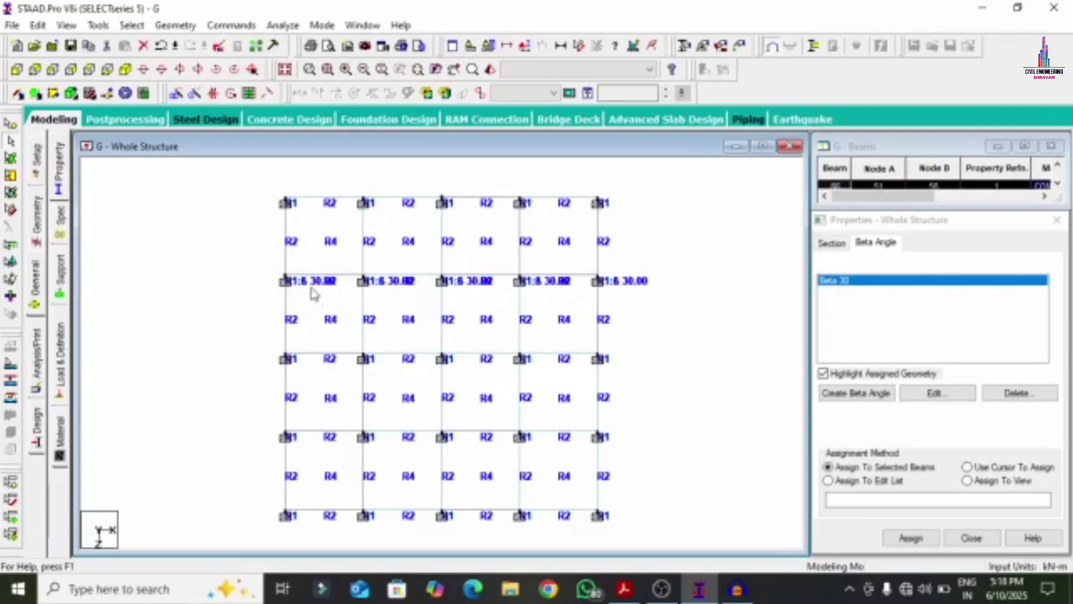
pyautogui.moveTo(341, 258); pyautogui.dragTo(369, 290)
pyautogui.moveTo(411, 259); pyautogui.dragTo(455, 287)
pyautogui.moveTo(505, 246); pyautogui.dragTo(531, 292)
pyautogui.click(610, 327)
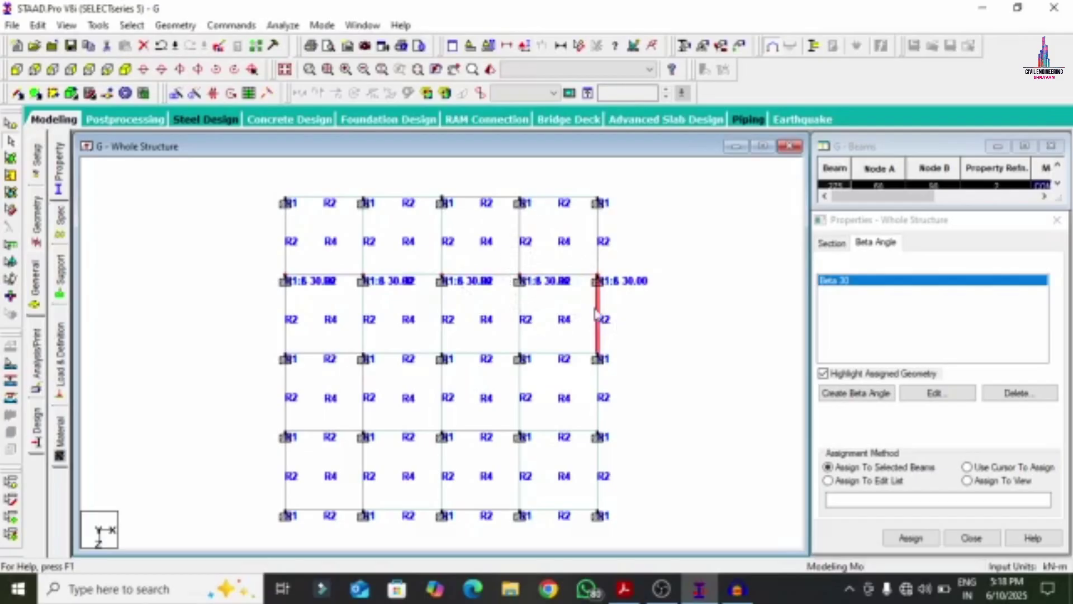
pyautogui.keyDown('ctrl'); pyautogui.click(596, 312); pyautogui.keyUp('ctrl')
pyautogui.click(490, 69)
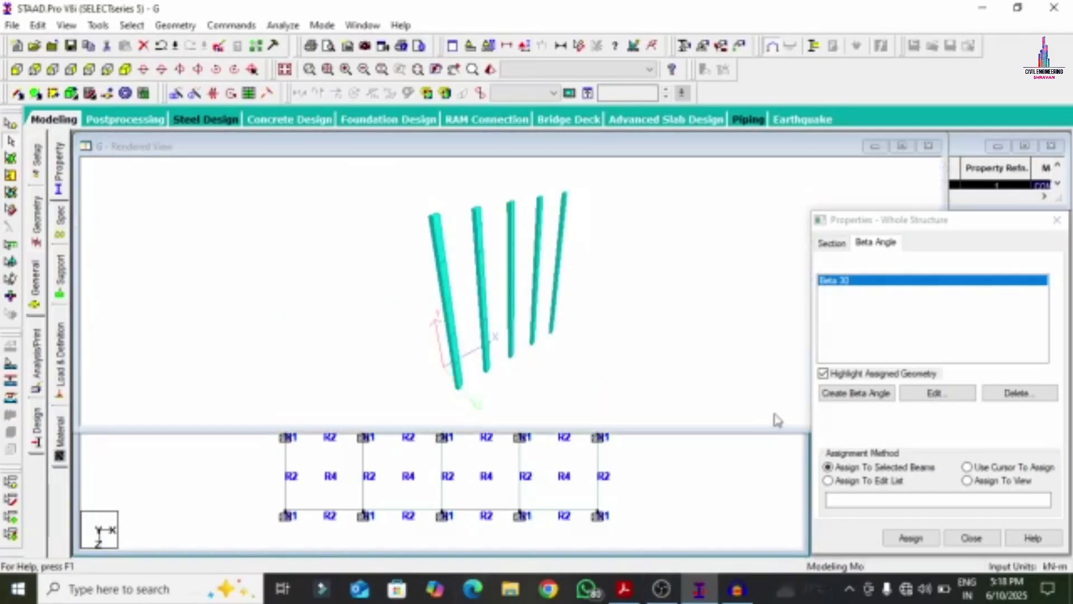
pyautogui.click(901, 147)
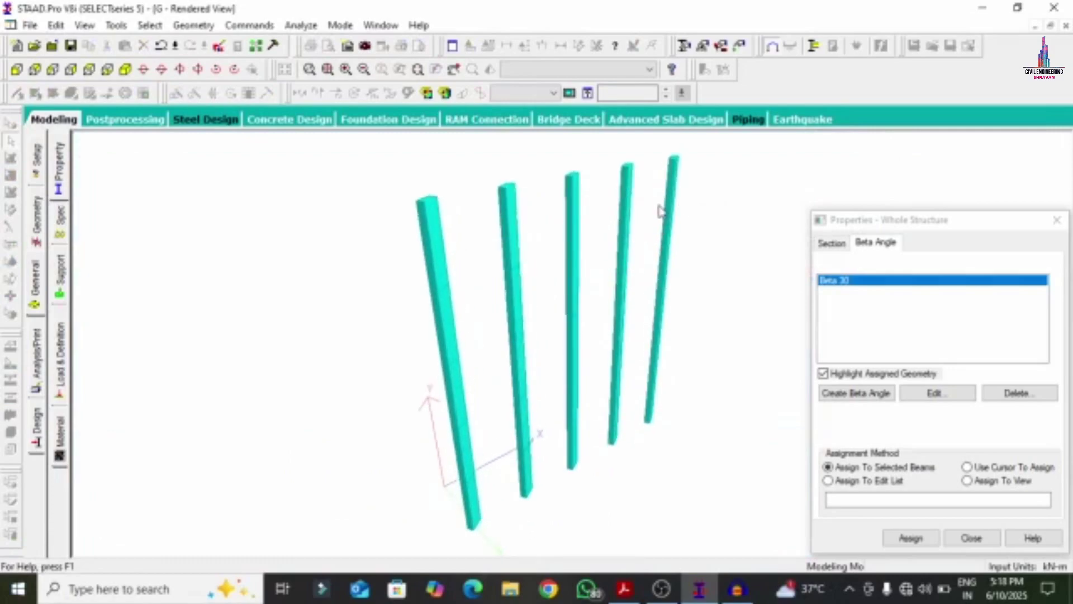
pyautogui.moveTo(660, 210); pyautogui.dragTo(666, 253)
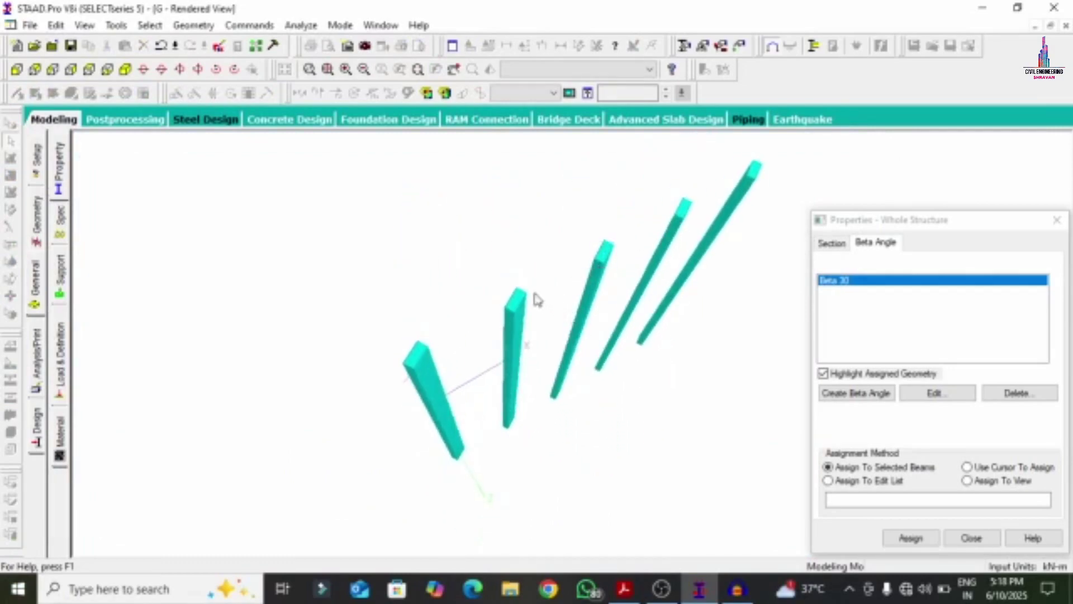
pyautogui.scroll(5, 485, 330)
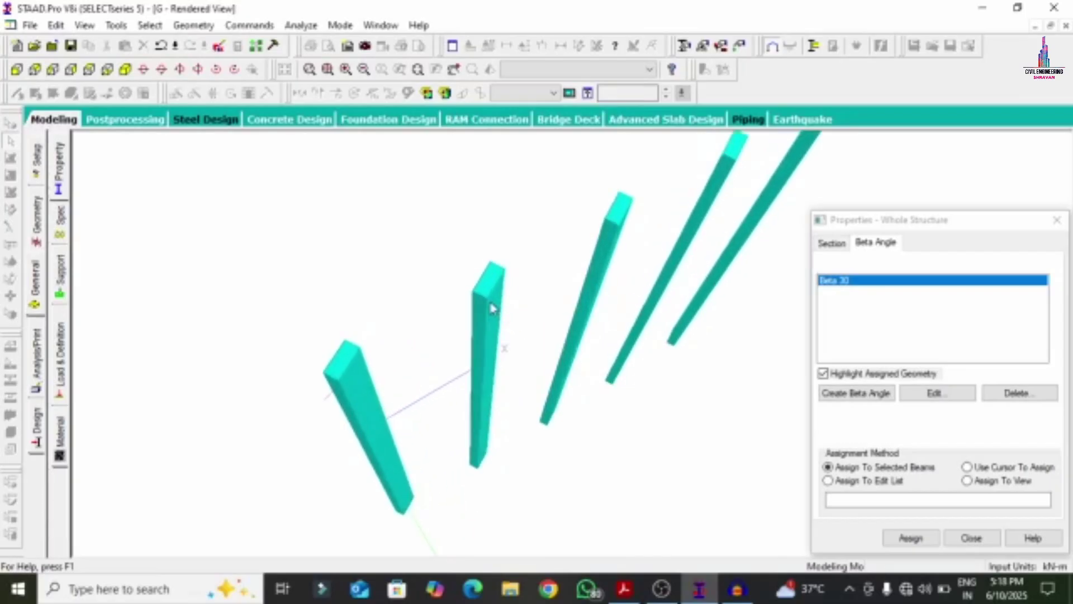
pyautogui.moveTo(315, 403); pyautogui.dragTo(376, 421)
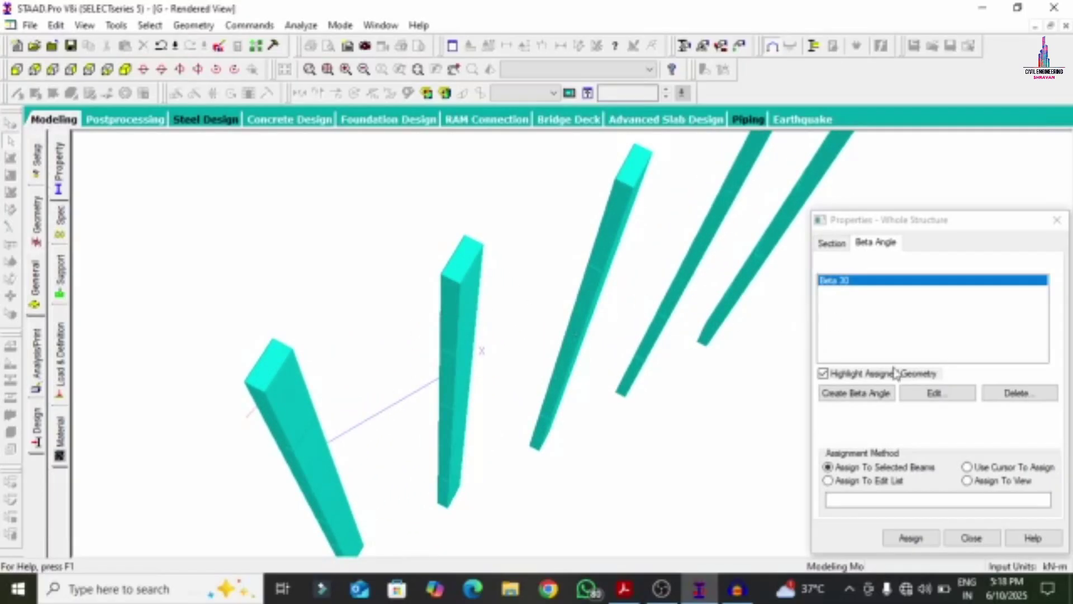
# Step: Change the Beta 30 angle of the second row of columns to 50 degrees and highlight its assigned columns
pyautogui.click(957, 394)
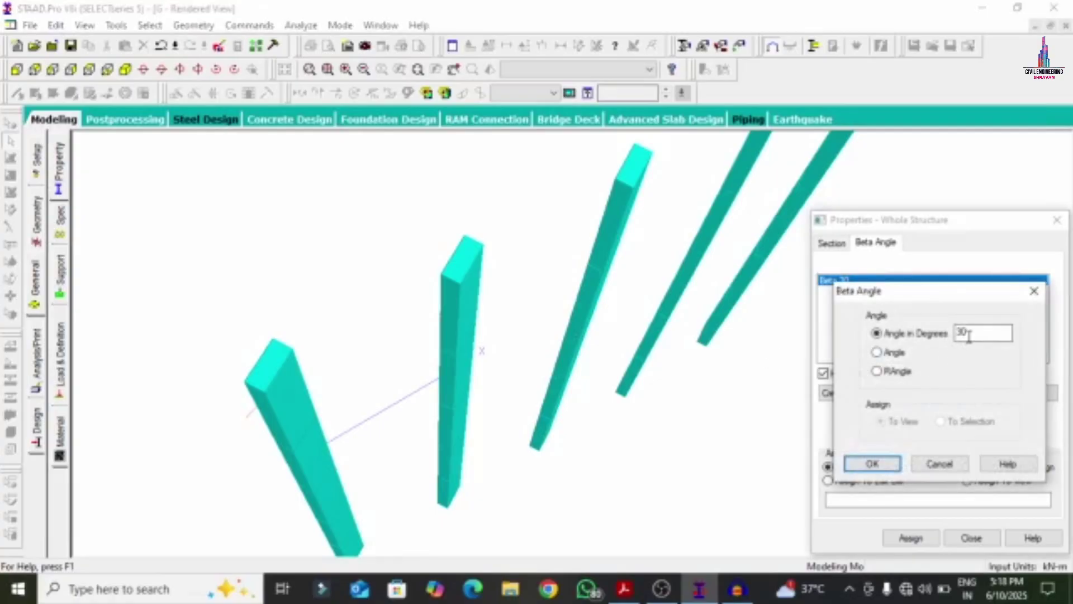
pyautogui.moveTo(968, 334); pyautogui.dragTo(758, 336)
pyautogui.press('Return')
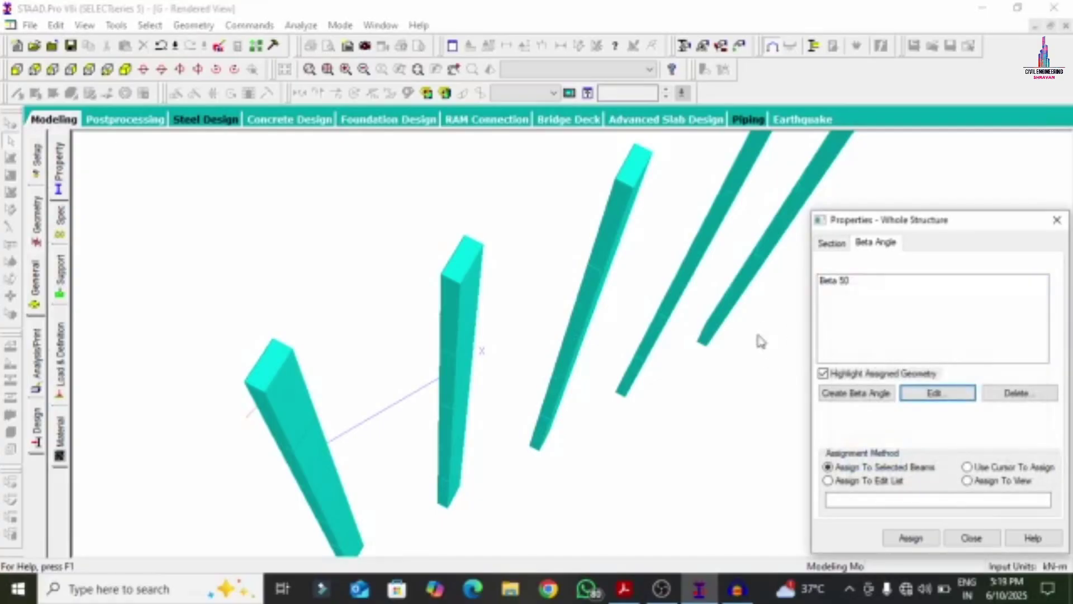
pyautogui.click(908, 537)
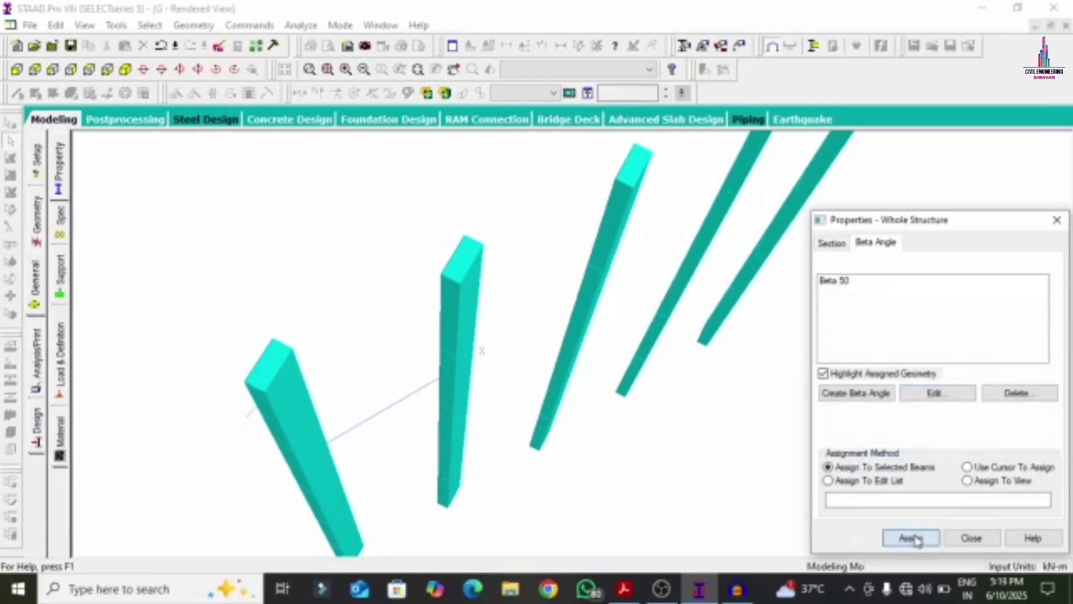
pyautogui.click(847, 281)
# Step: Examine the rotated orientation of the second row of columns in the 3D rendering from several angles and from above
pyautogui.rightClick(383, 178)
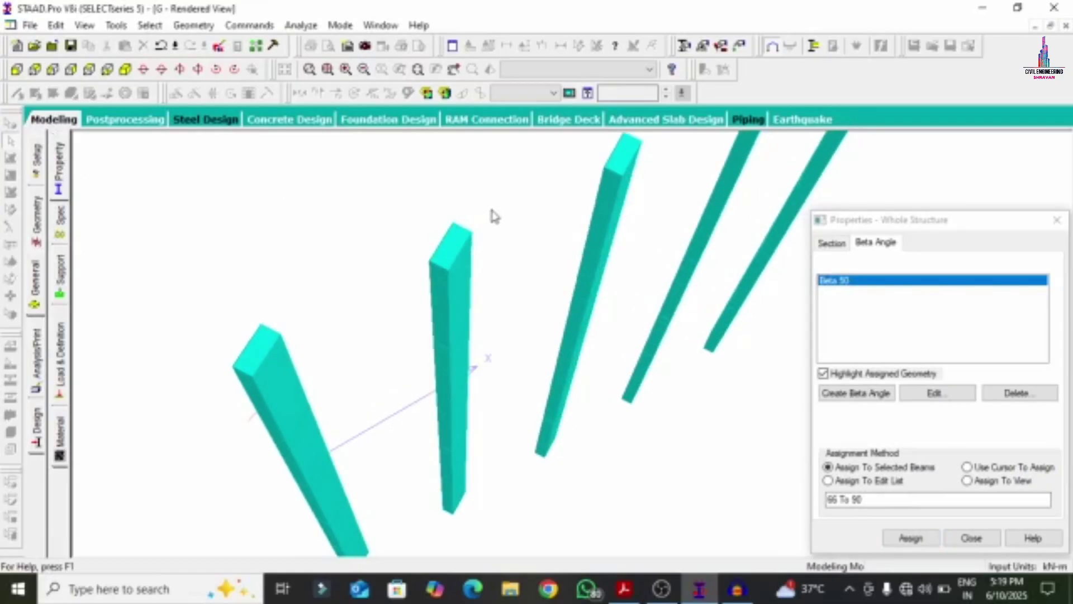
pyautogui.moveTo(493, 229); pyautogui.dragTo(526, 256)
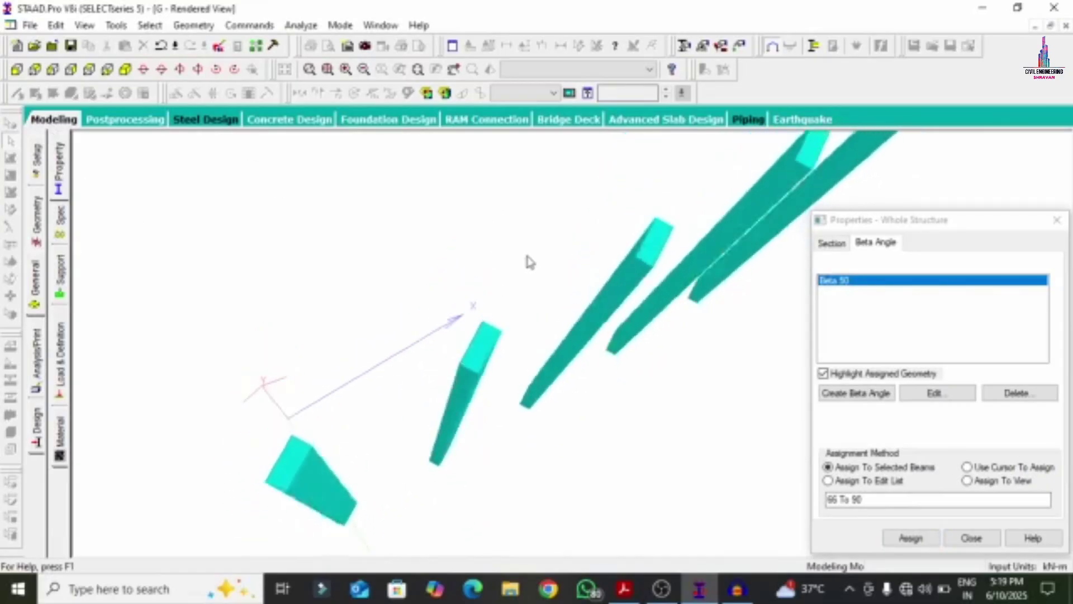
pyautogui.press('Down')
pyautogui.press('Down')
pyautogui.press('Down')
pyautogui.press('Down')
pyautogui.press('Down')
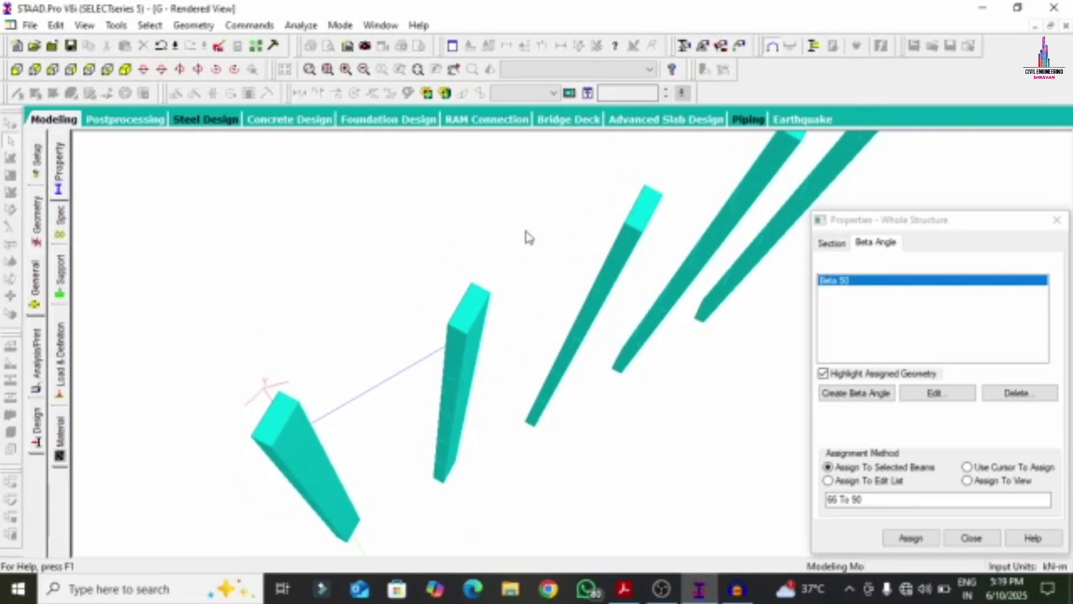
pyautogui.scroll(-5, 460, 320)
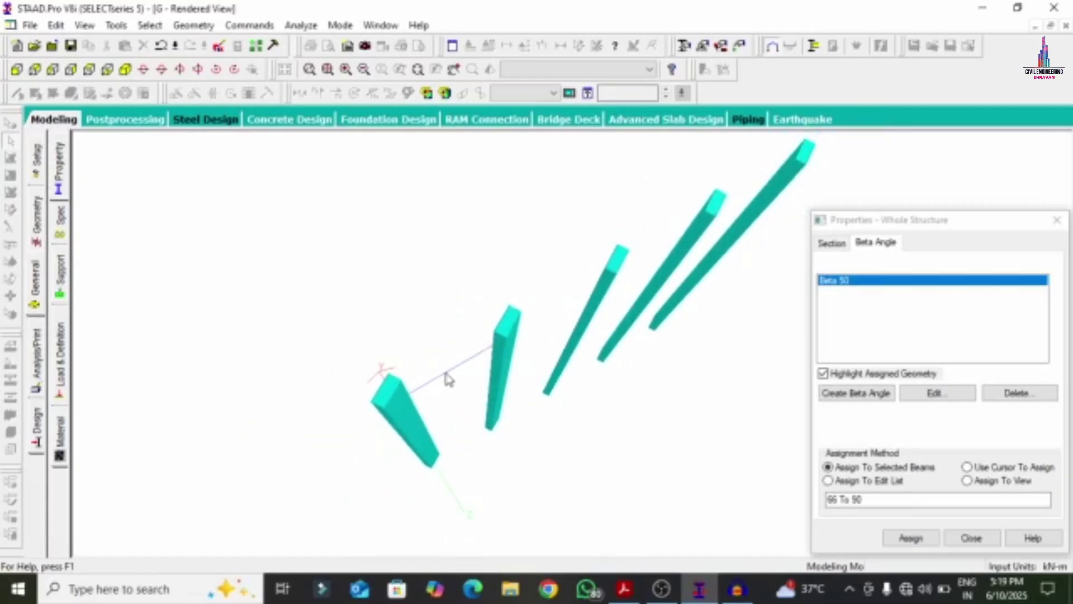
pyautogui.click(88, 70)
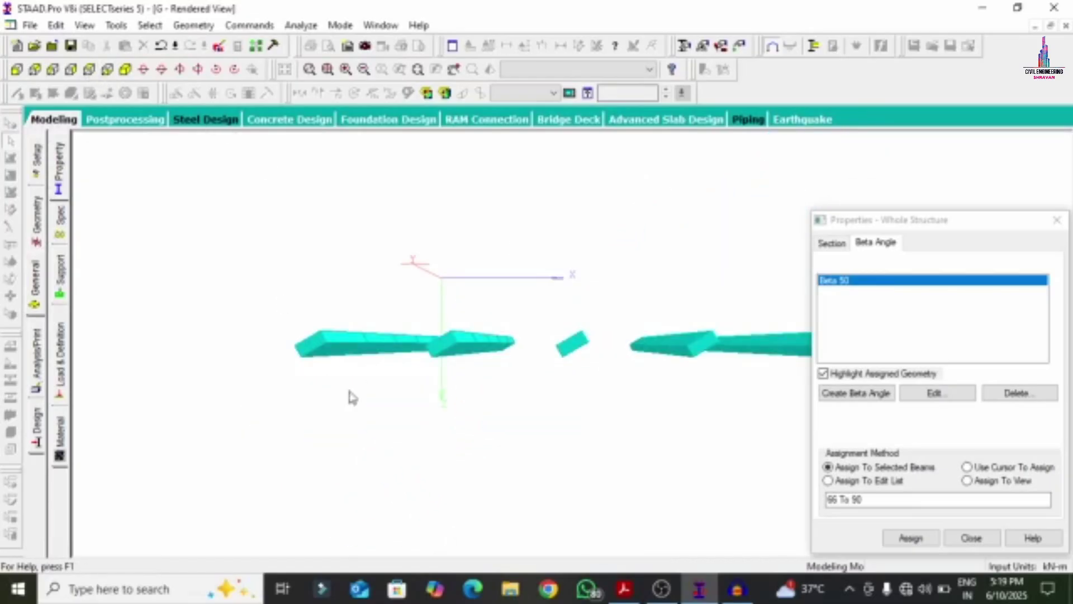
pyautogui.scroll(-5, 322, 332)
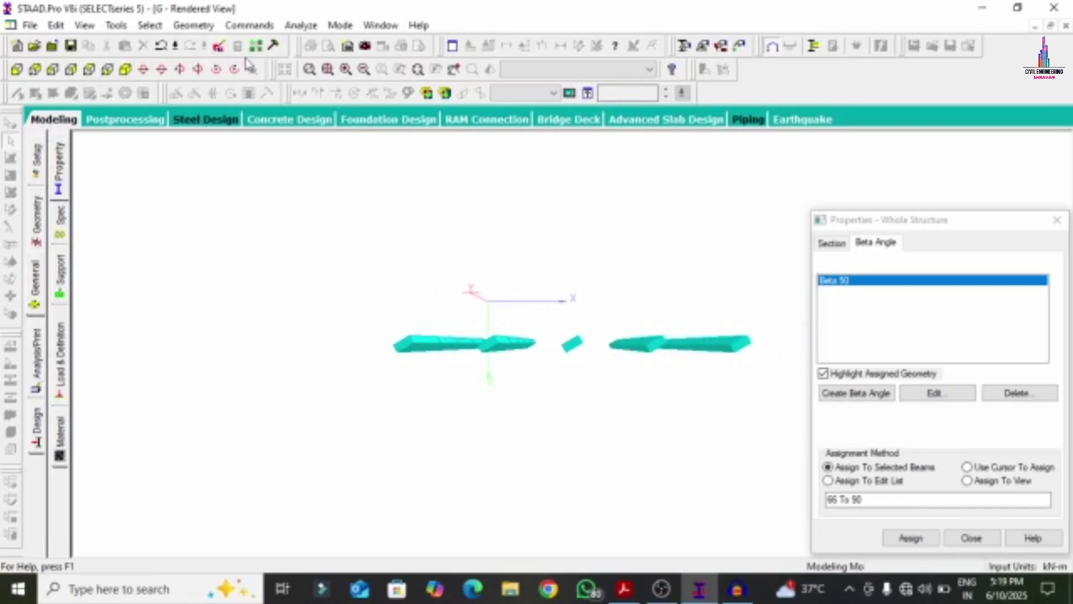
# Step: Return to the plan view with section properties shown and delete the Beta 50 angle
pyautogui.click(49, 119)
pyautogui.moveTo(264, 253); pyautogui.dragTo(320, 286)
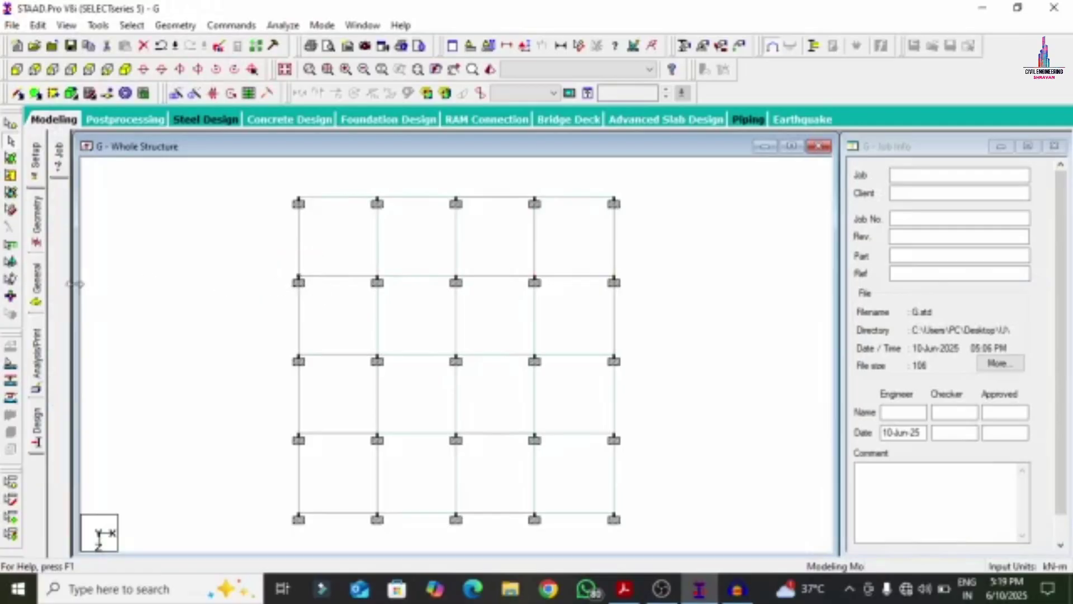
pyautogui.click(36, 291)
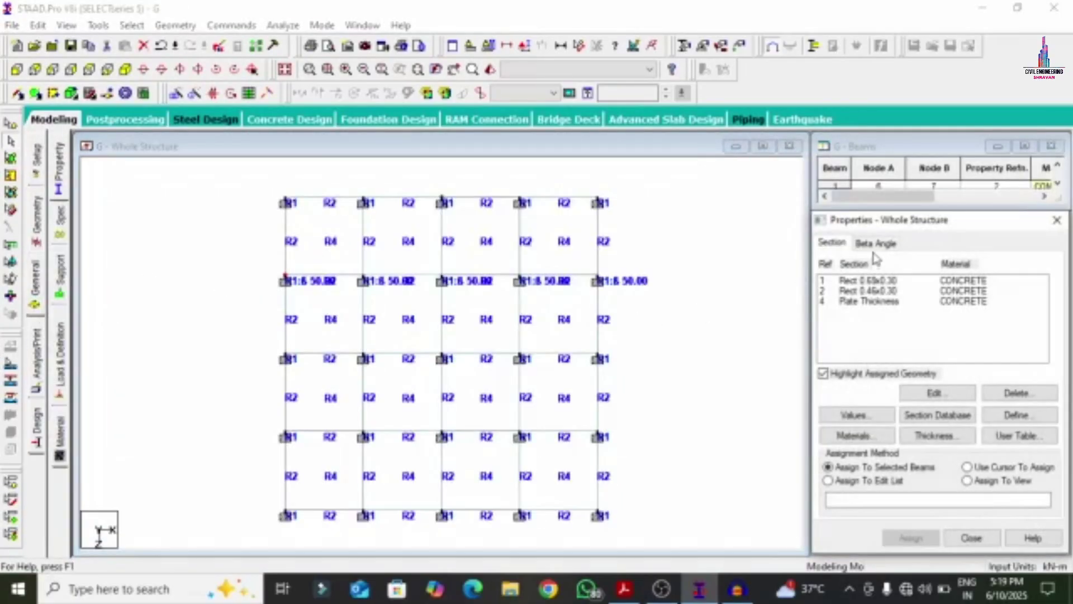
pyautogui.click(876, 244)
pyautogui.click(835, 280)
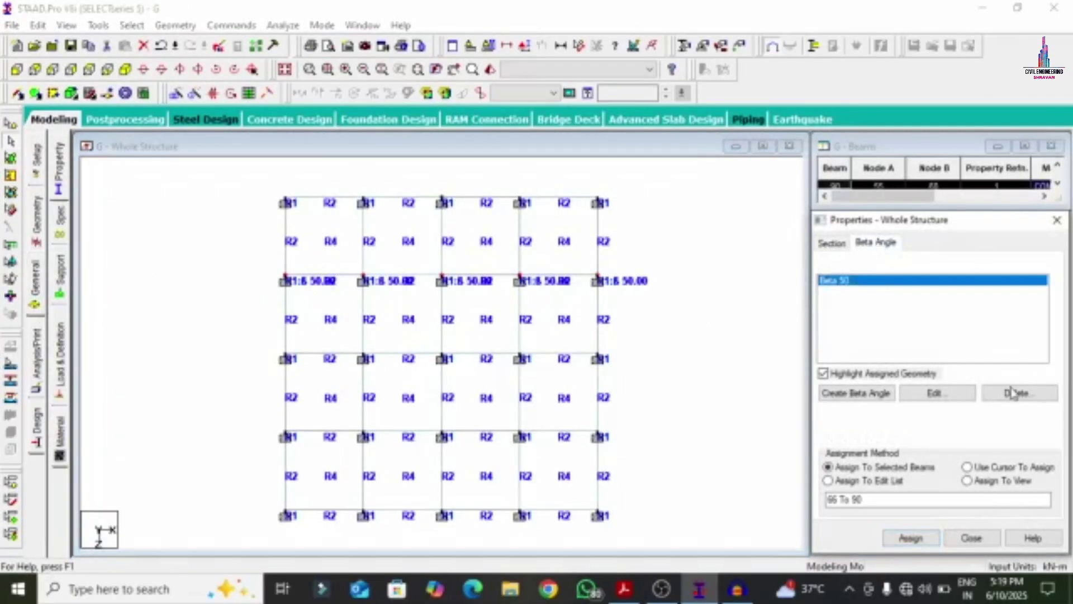
pyautogui.click(994, 393)
pyautogui.click(962, 430)
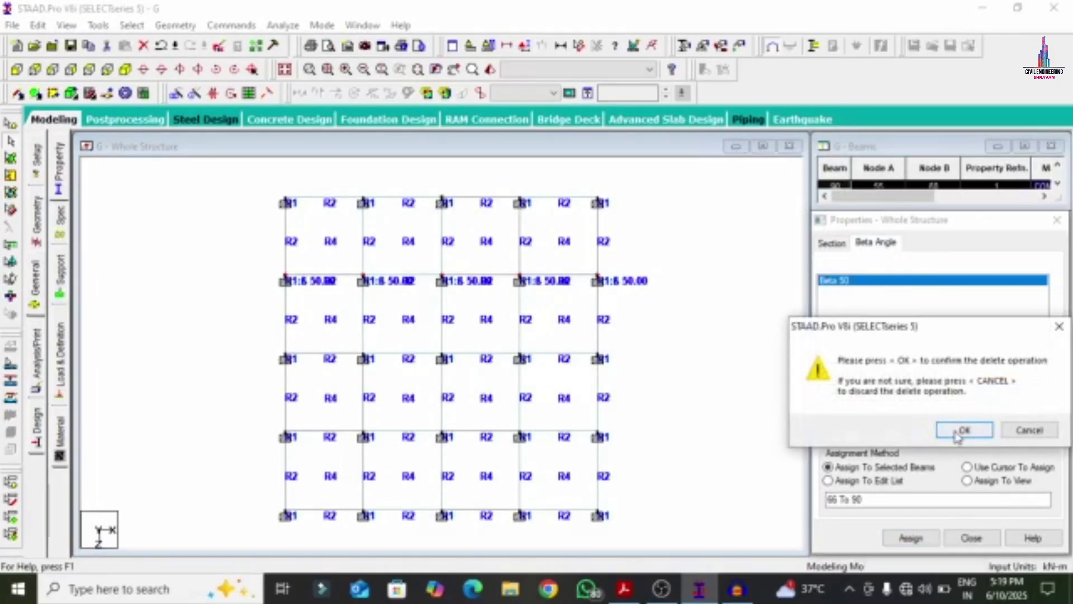
# Step: Examine the whole structure in a 3D rendering after clearing the selection, and close the rendering
pyautogui.click(686, 231)
pyautogui.rightClick(705, 257)
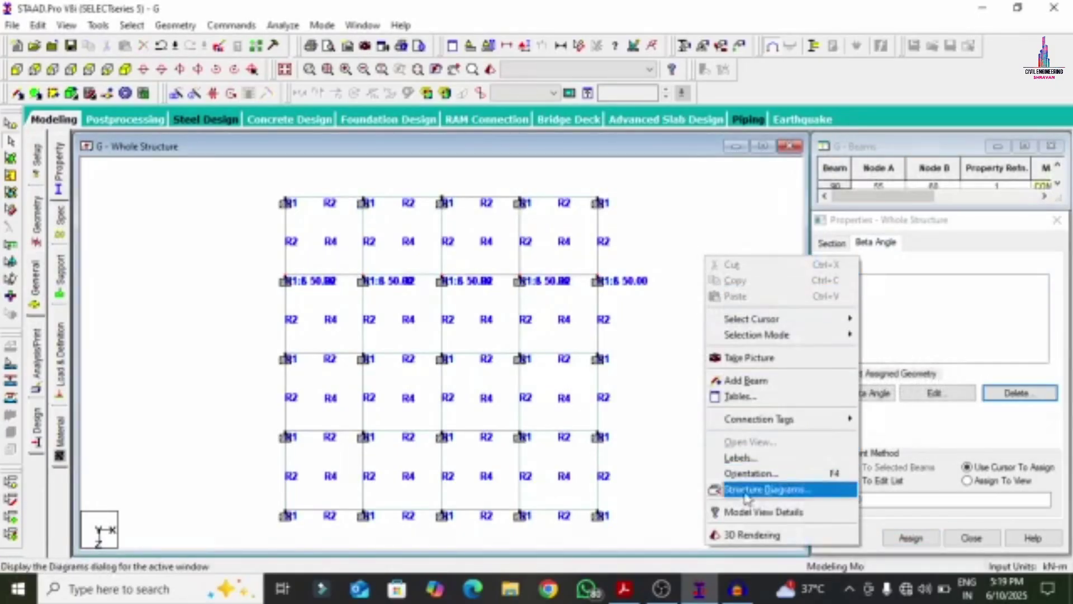
pyautogui.click(737, 533)
pyautogui.moveTo(663, 304); pyautogui.dragTo(700, 344)
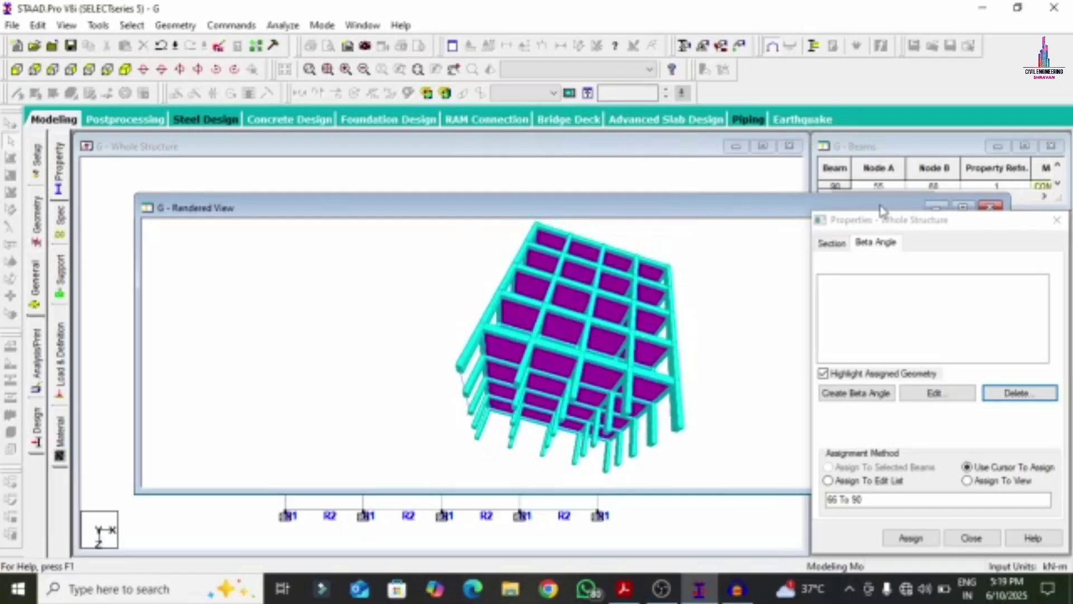
pyautogui.click(990, 207)
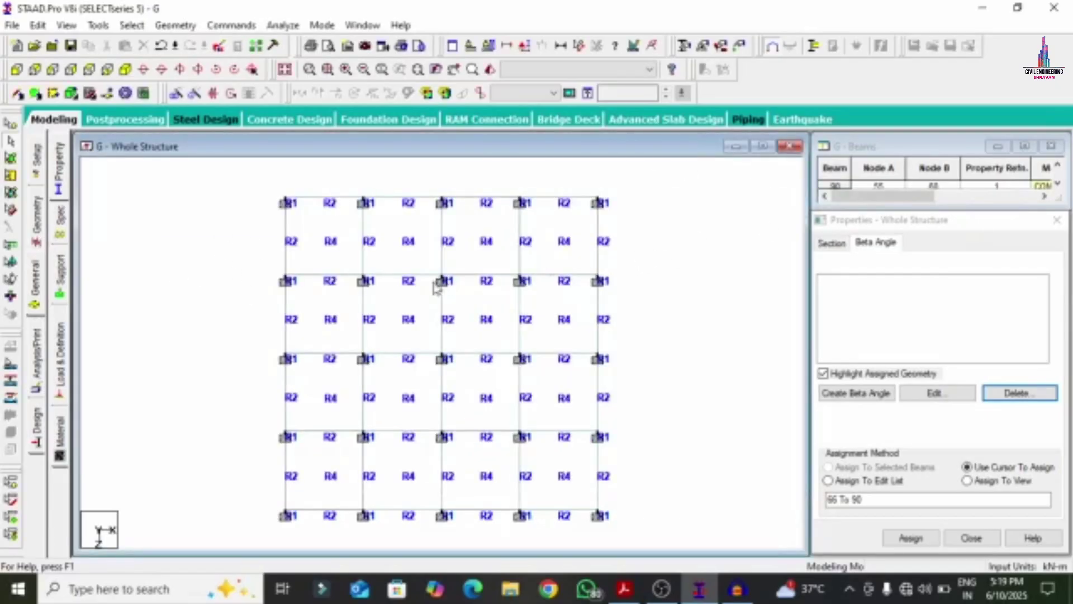
# Step: Create a beta angle of 90 degrees and choose it for assignment
pyautogui.moveTo(251, 260); pyautogui.dragTo(194, 302)
pyautogui.click(861, 391)
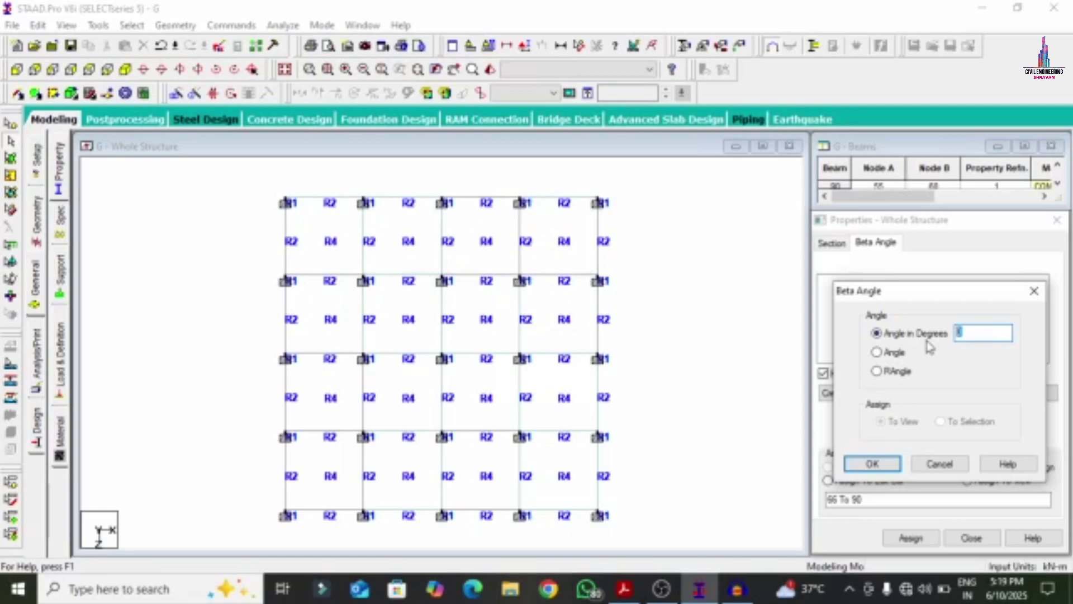
pyautogui.write('90')
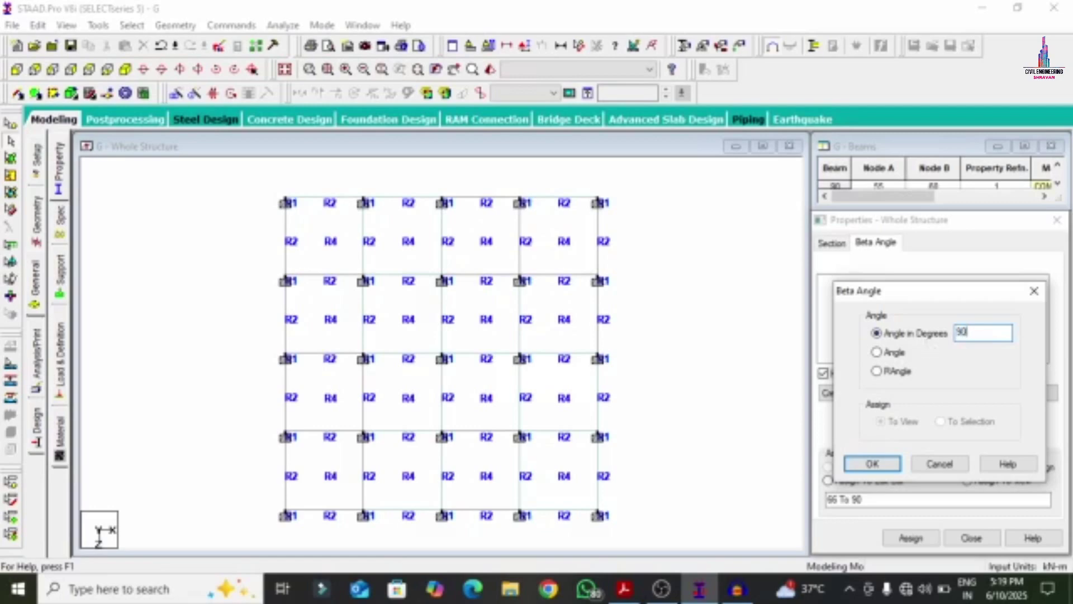
pyautogui.click(872, 463)
pyautogui.click(833, 281)
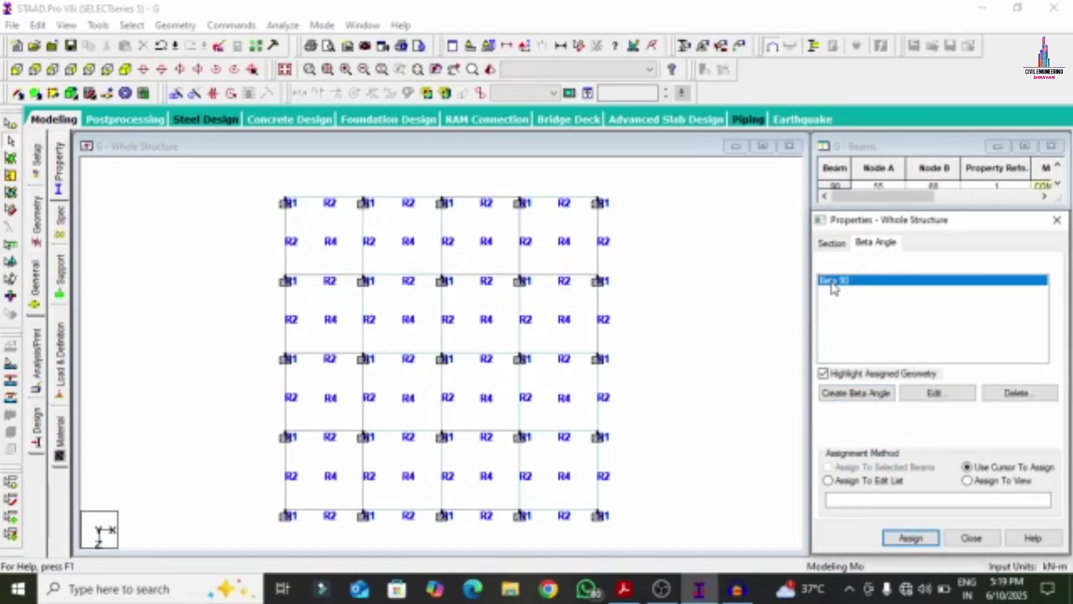
# Step: Assign Beta 90 to the second and fourth rows of columns in the plan view and clear the selection
pyautogui.moveTo(251, 268); pyautogui.dragTo(307, 300)
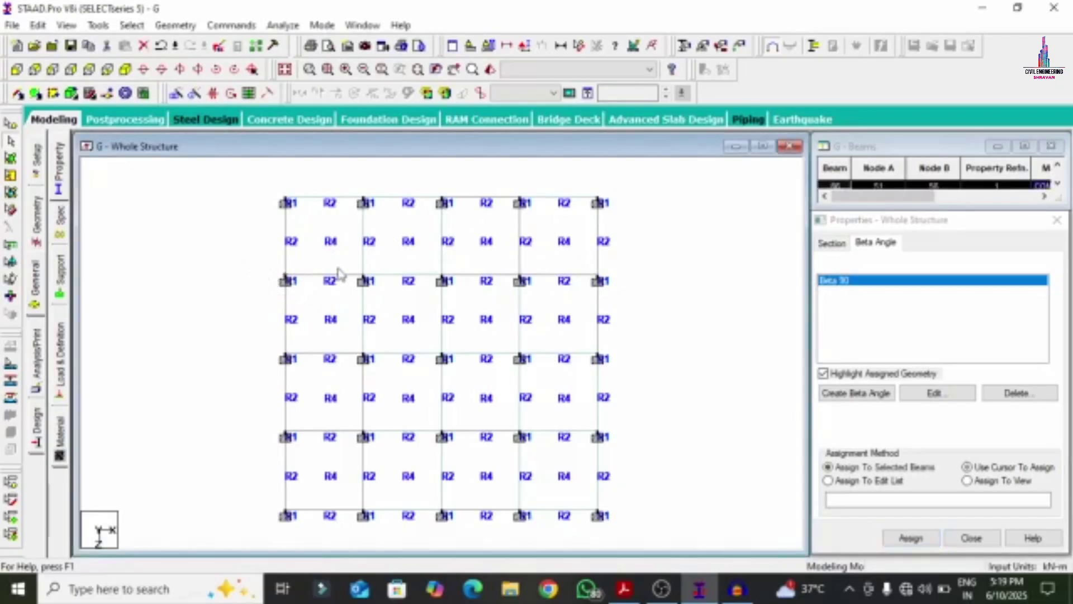
pyautogui.keyDown('ctrl'); pyautogui.moveTo(342, 254); pyautogui.dragTo(388, 293); pyautogui.keyUp('ctrl')
pyautogui.keyDown('ctrl'); pyautogui.moveTo(502, 262); pyautogui.dragTo(540, 288); pyautogui.keyUp('ctrl')
pyautogui.keyDown('ctrl'); pyautogui.moveTo(583, 256); pyautogui.dragTo(604, 294); pyautogui.keyUp('ctrl')
pyautogui.moveTo(265, 412); pyautogui.dragTo(317, 458)
pyautogui.moveTo(335, 409); pyautogui.dragTo(368, 446)
pyautogui.moveTo(411, 412); pyautogui.dragTo(471, 457)
pyautogui.keyDown('ctrl'); pyautogui.moveTo(507, 416); pyautogui.dragTo(541, 447); pyautogui.keyUp('ctrl')
pyautogui.keyDown('ctrl'); pyautogui.moveTo(579, 408); pyautogui.dragTo(614, 446); pyautogui.keyUp('ctrl')
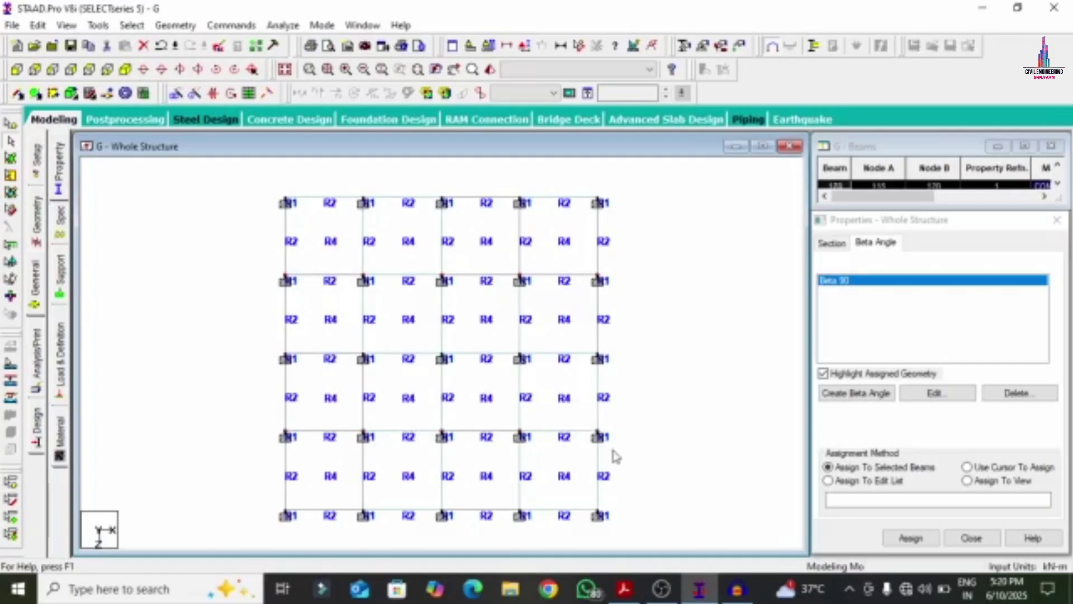
pyautogui.click(908, 538)
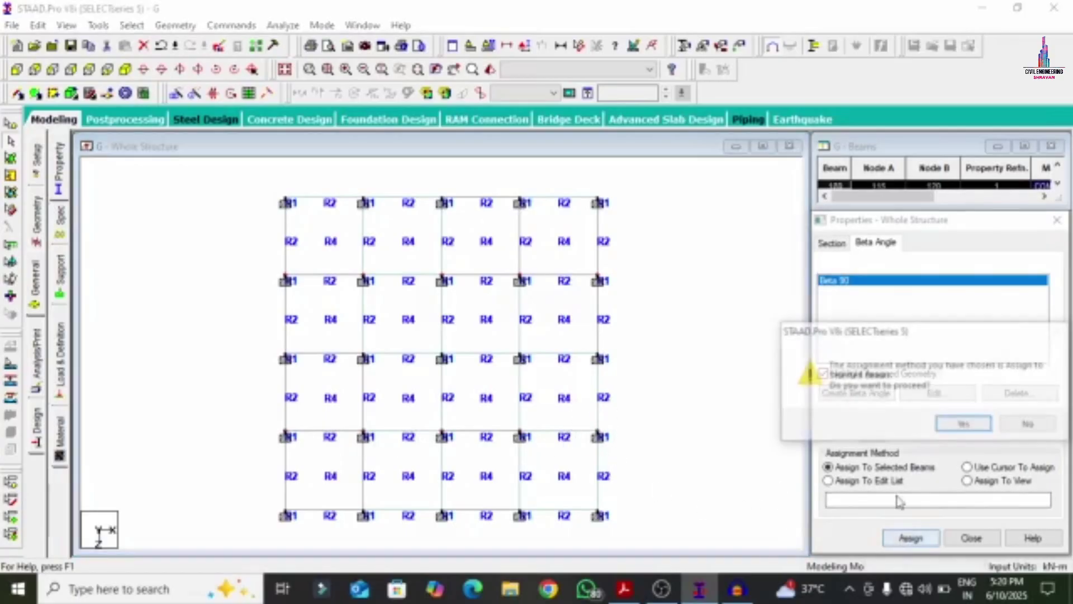
pyautogui.click(955, 427)
pyautogui.click(718, 317)
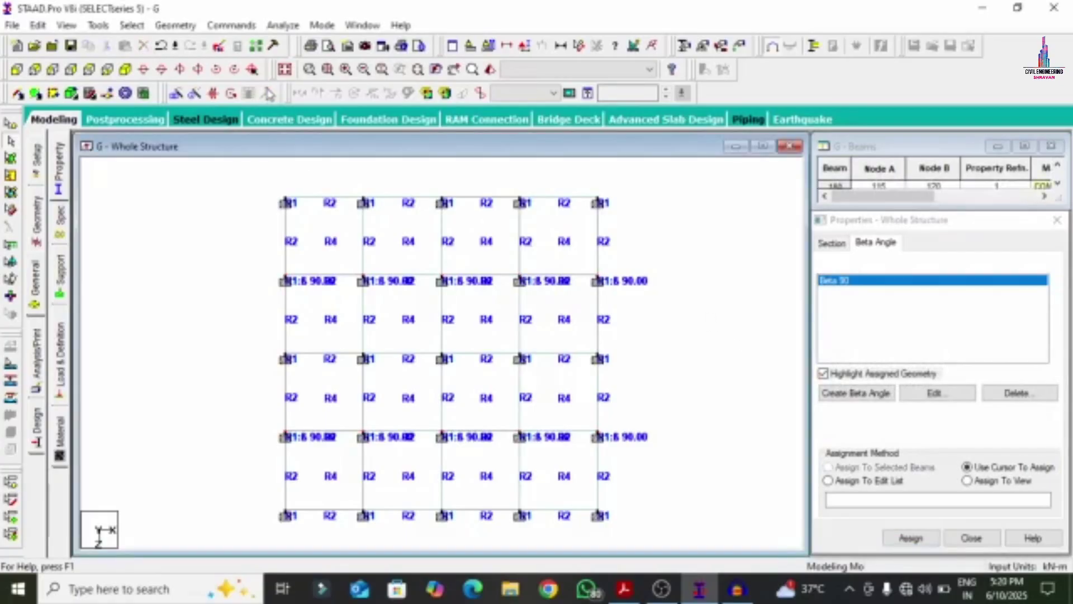
# Step: Select all columns of the structure, switch to the isometric view and show them in an enlarged 3D rendering
pyautogui.click(132, 25)
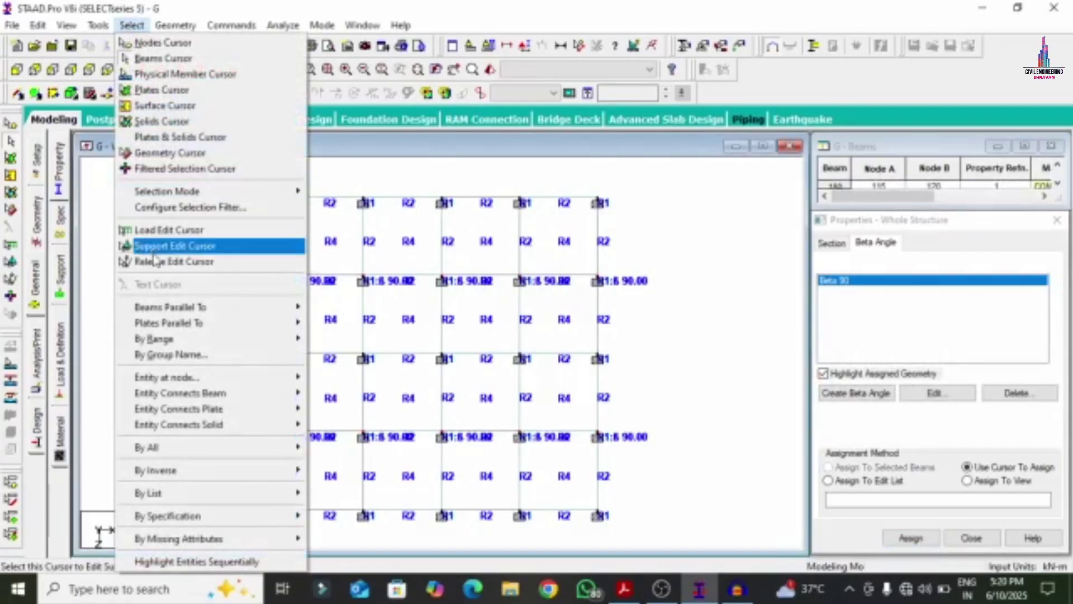
pyautogui.moveTo(265, 314)
pyautogui.click(336, 323)
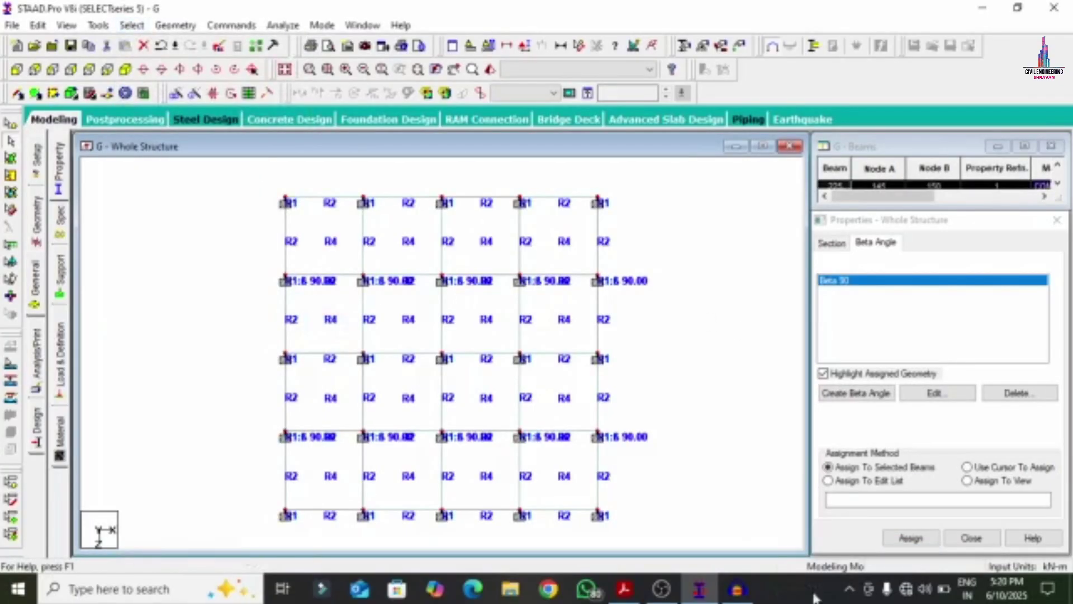
pyautogui.click(126, 69)
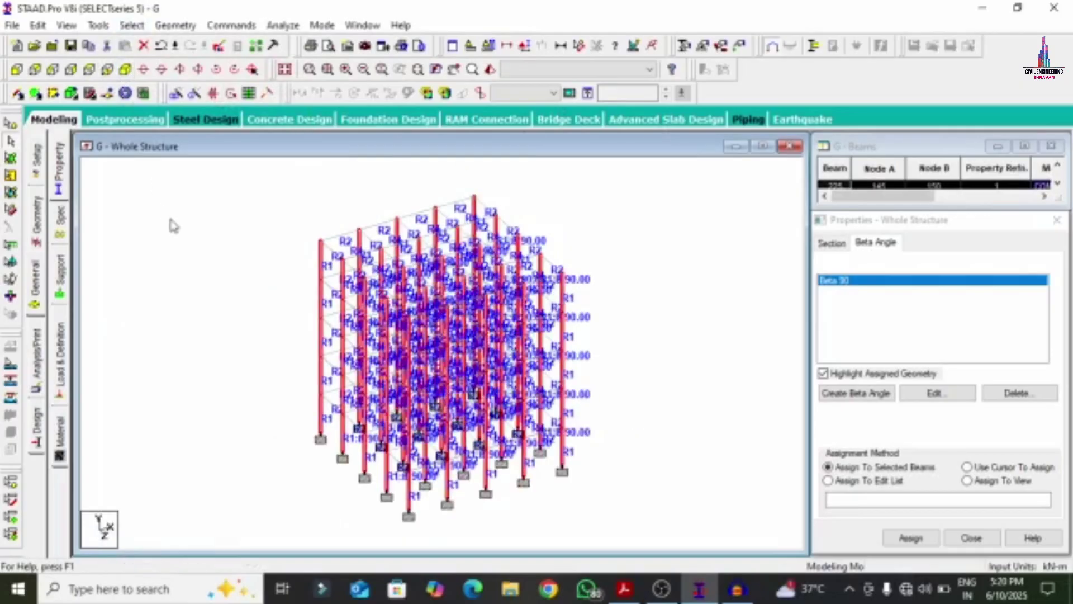
pyautogui.rightClick(169, 214)
pyautogui.click(223, 500)
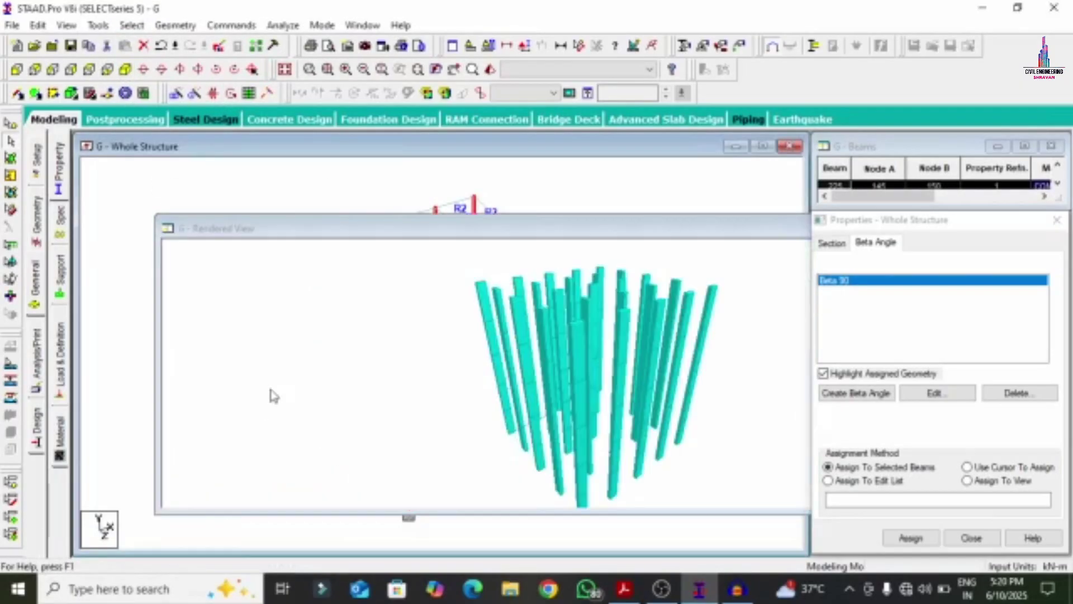
pyautogui.moveTo(715, 231); pyautogui.dragTo(438, 187)
pyautogui.click(714, 185)
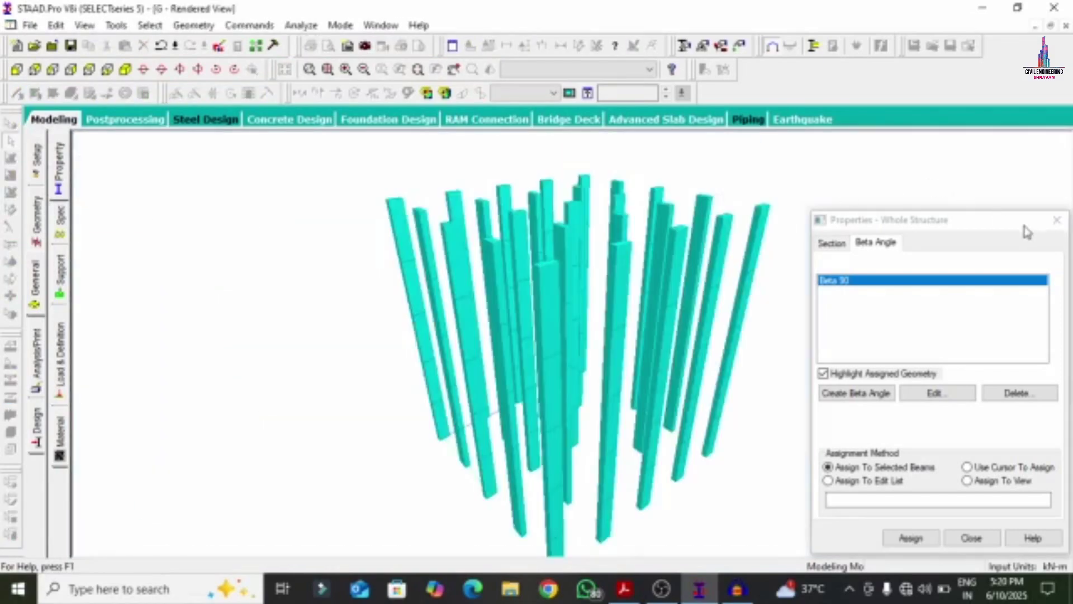
# Step: Close the properties dialog and examine the orientation of all column rows from different angles in the rendering
pyautogui.click(1056, 221)
pyautogui.moveTo(757, 226); pyautogui.dragTo(363, 239)
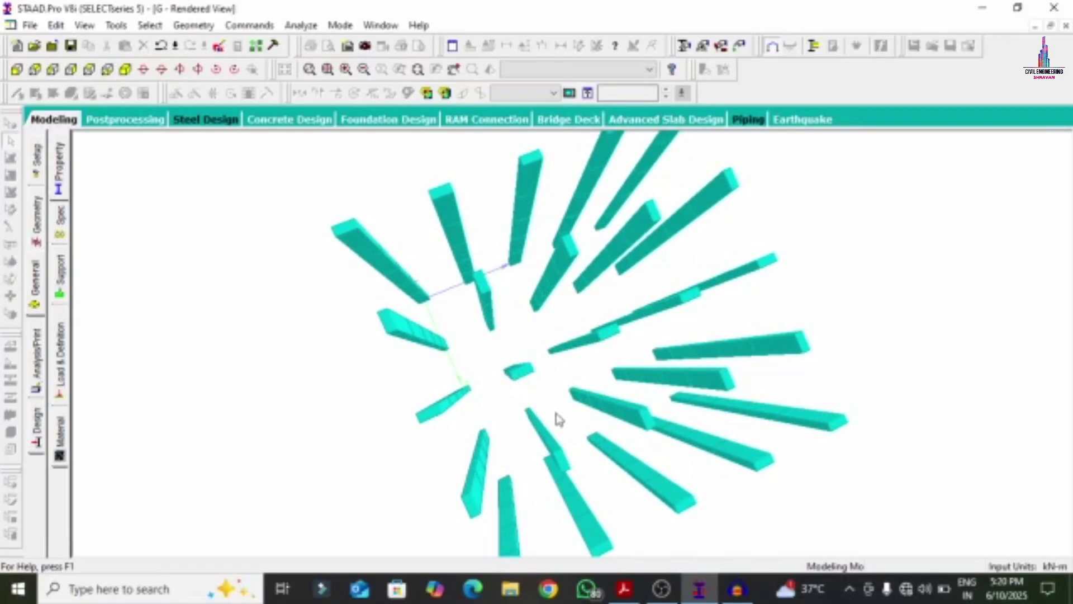
pyautogui.moveTo(563, 435); pyautogui.dragTo(569, 445)
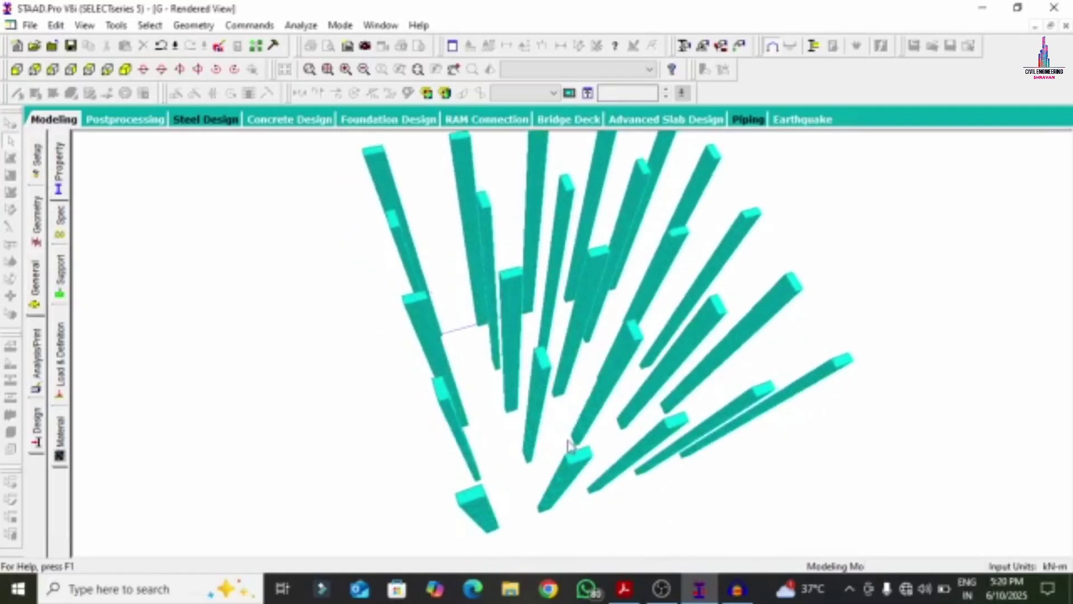
pyautogui.scroll(3, 615, 448)
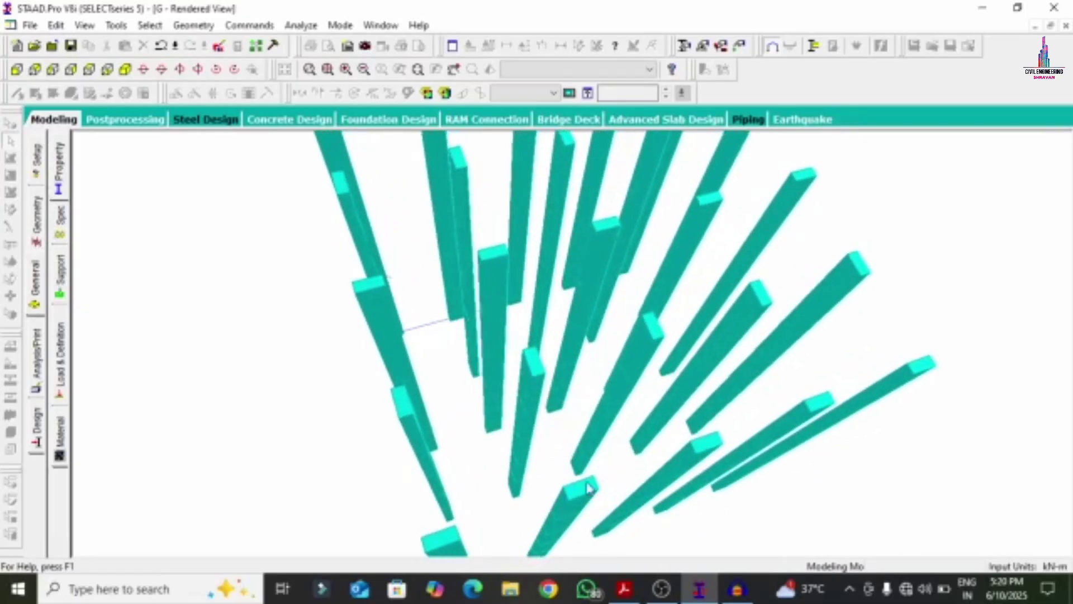
pyautogui.scroll(-5, 555, 434)
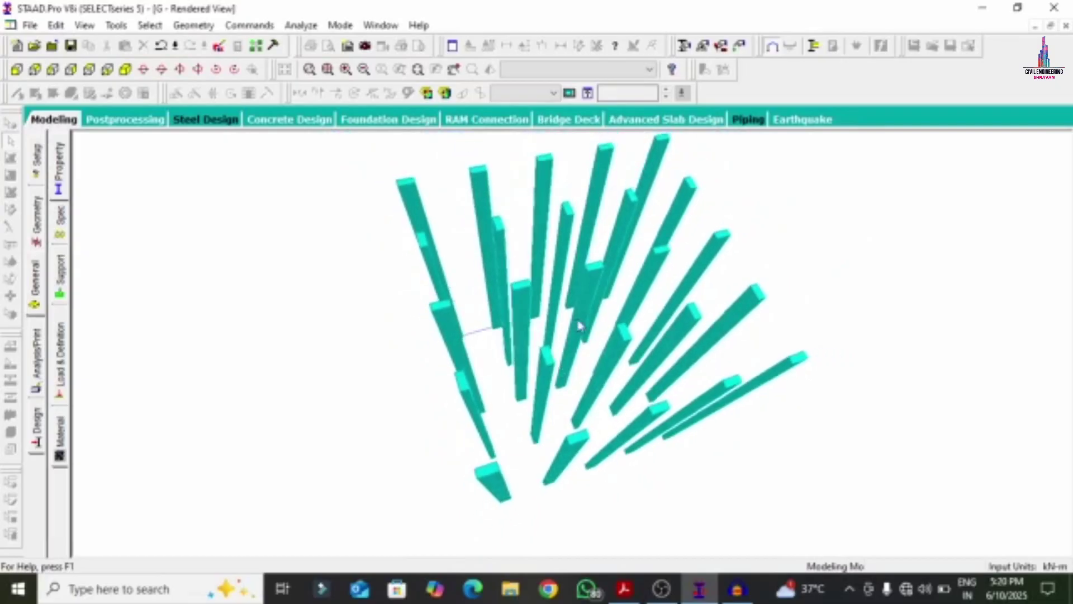
pyautogui.moveTo(579, 326); pyautogui.dragTo(605, 315)
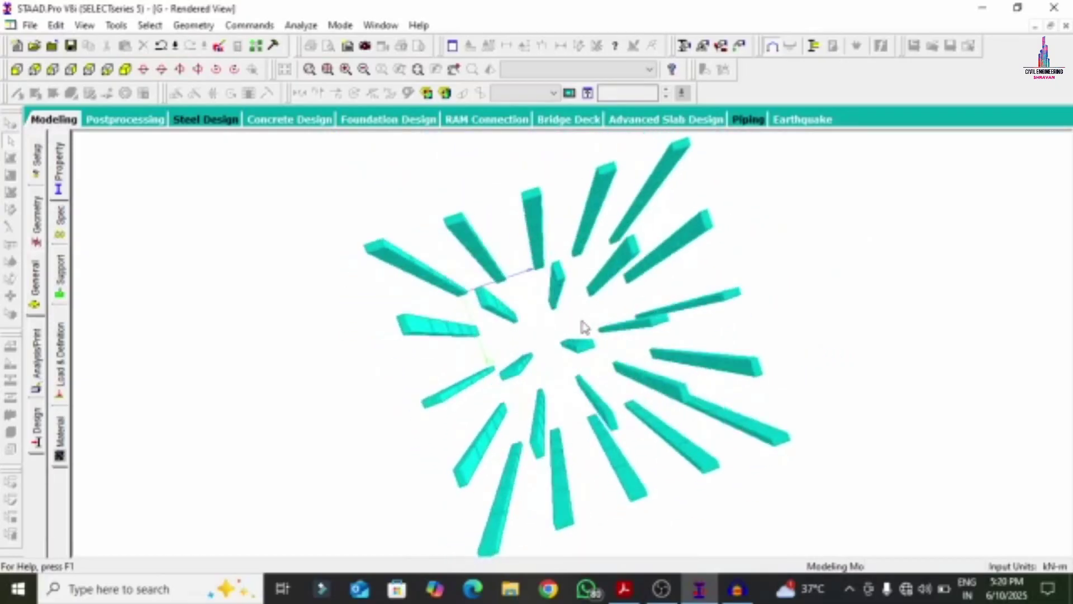